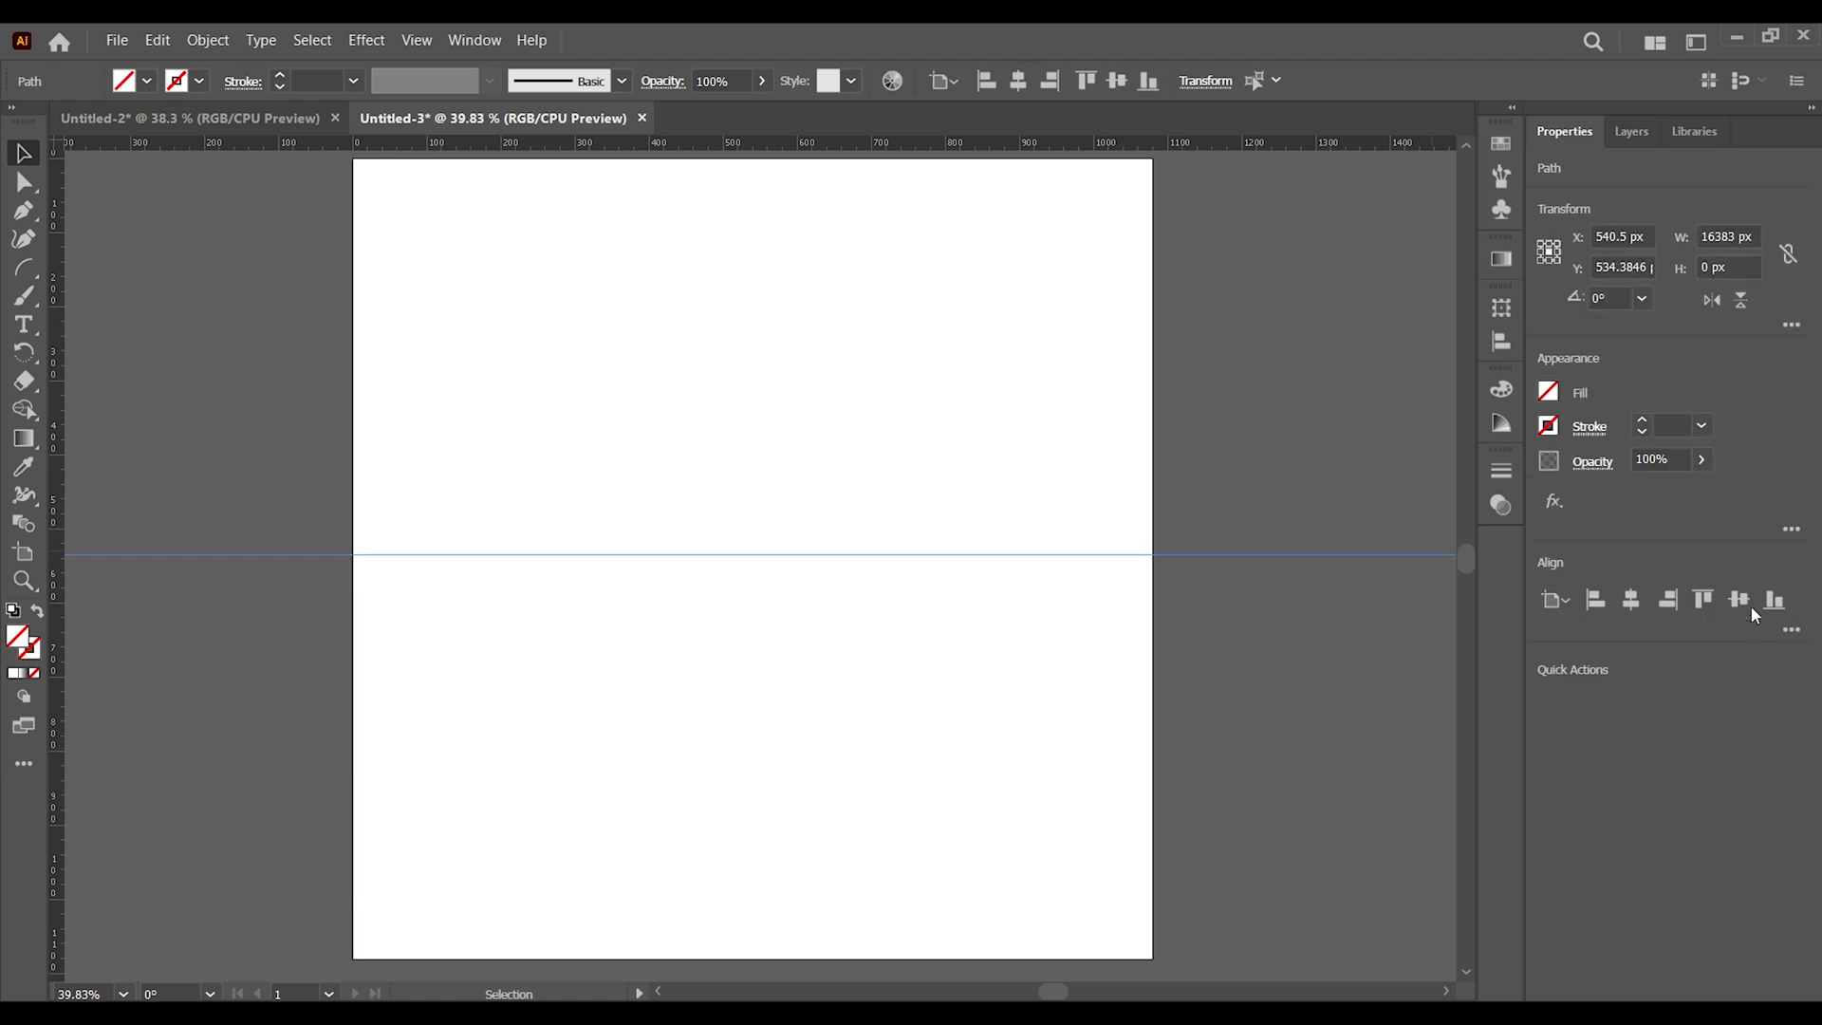
Centre the horizontal guide vertically on the artboard and add a vertical guide centred horizontally on it.
click(1739, 599)
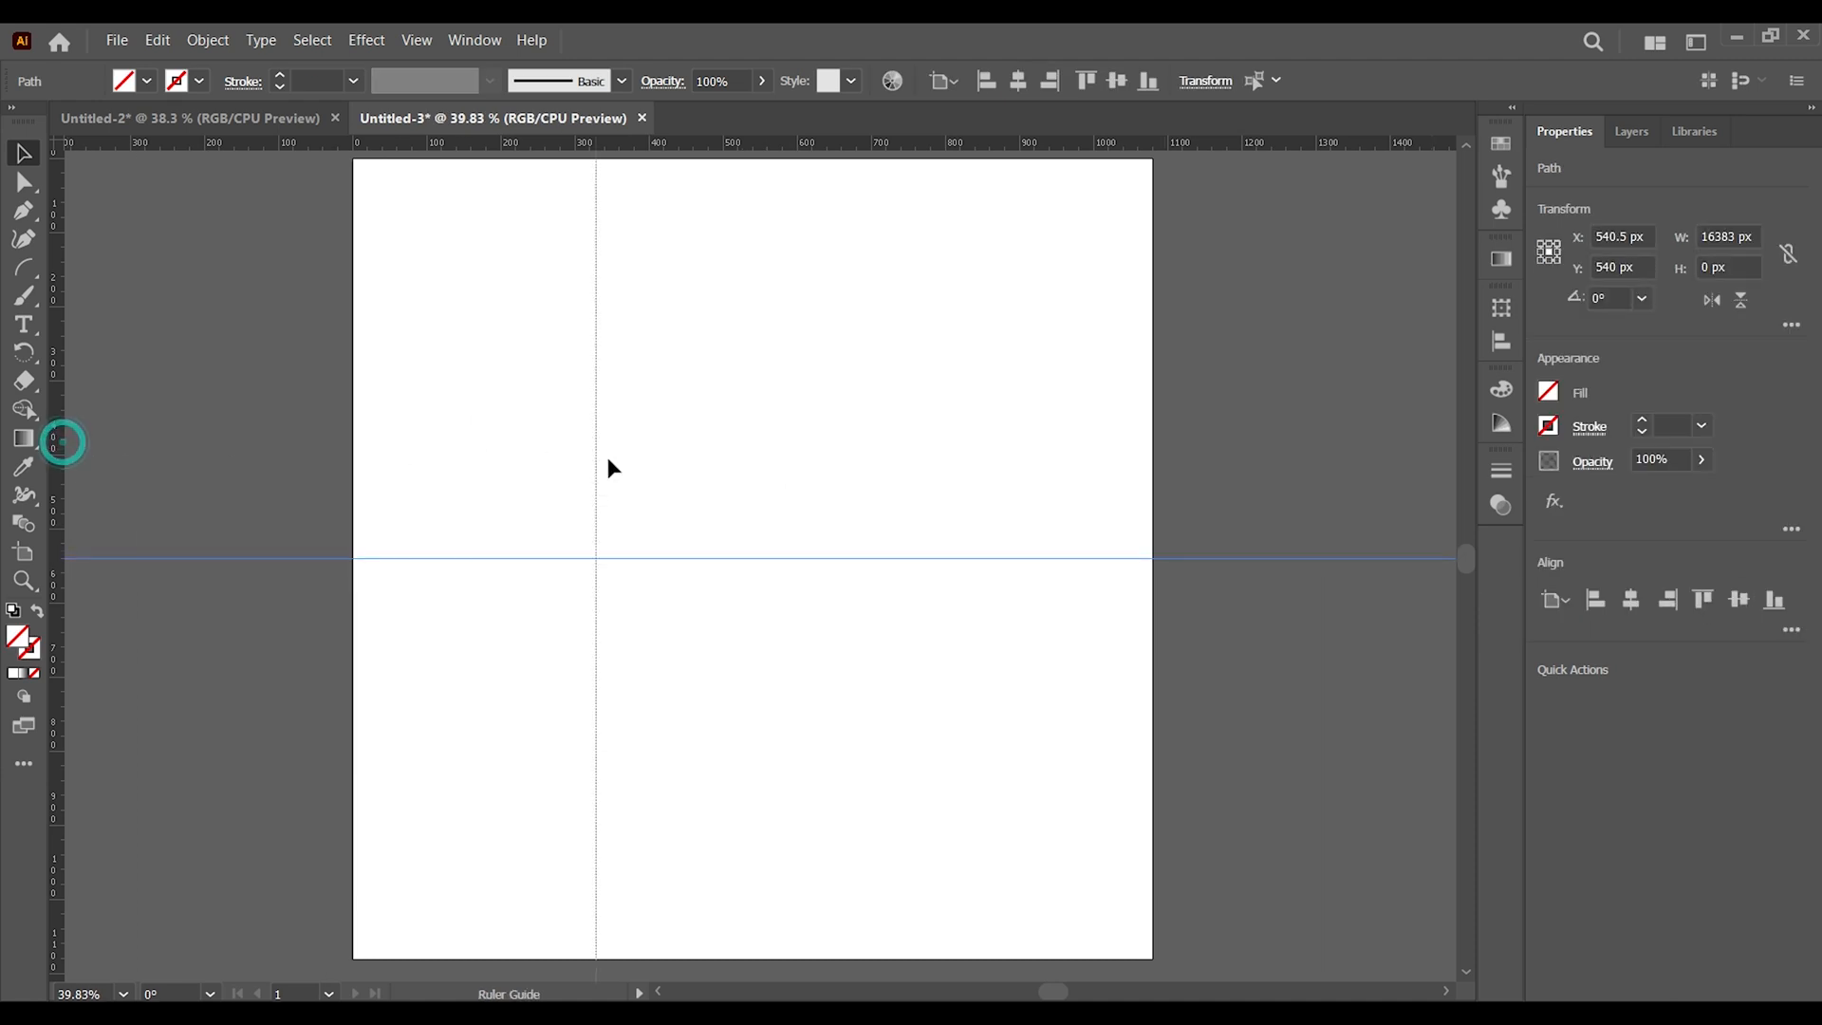
drag(607, 459, 779, 455)
click(1630, 599)
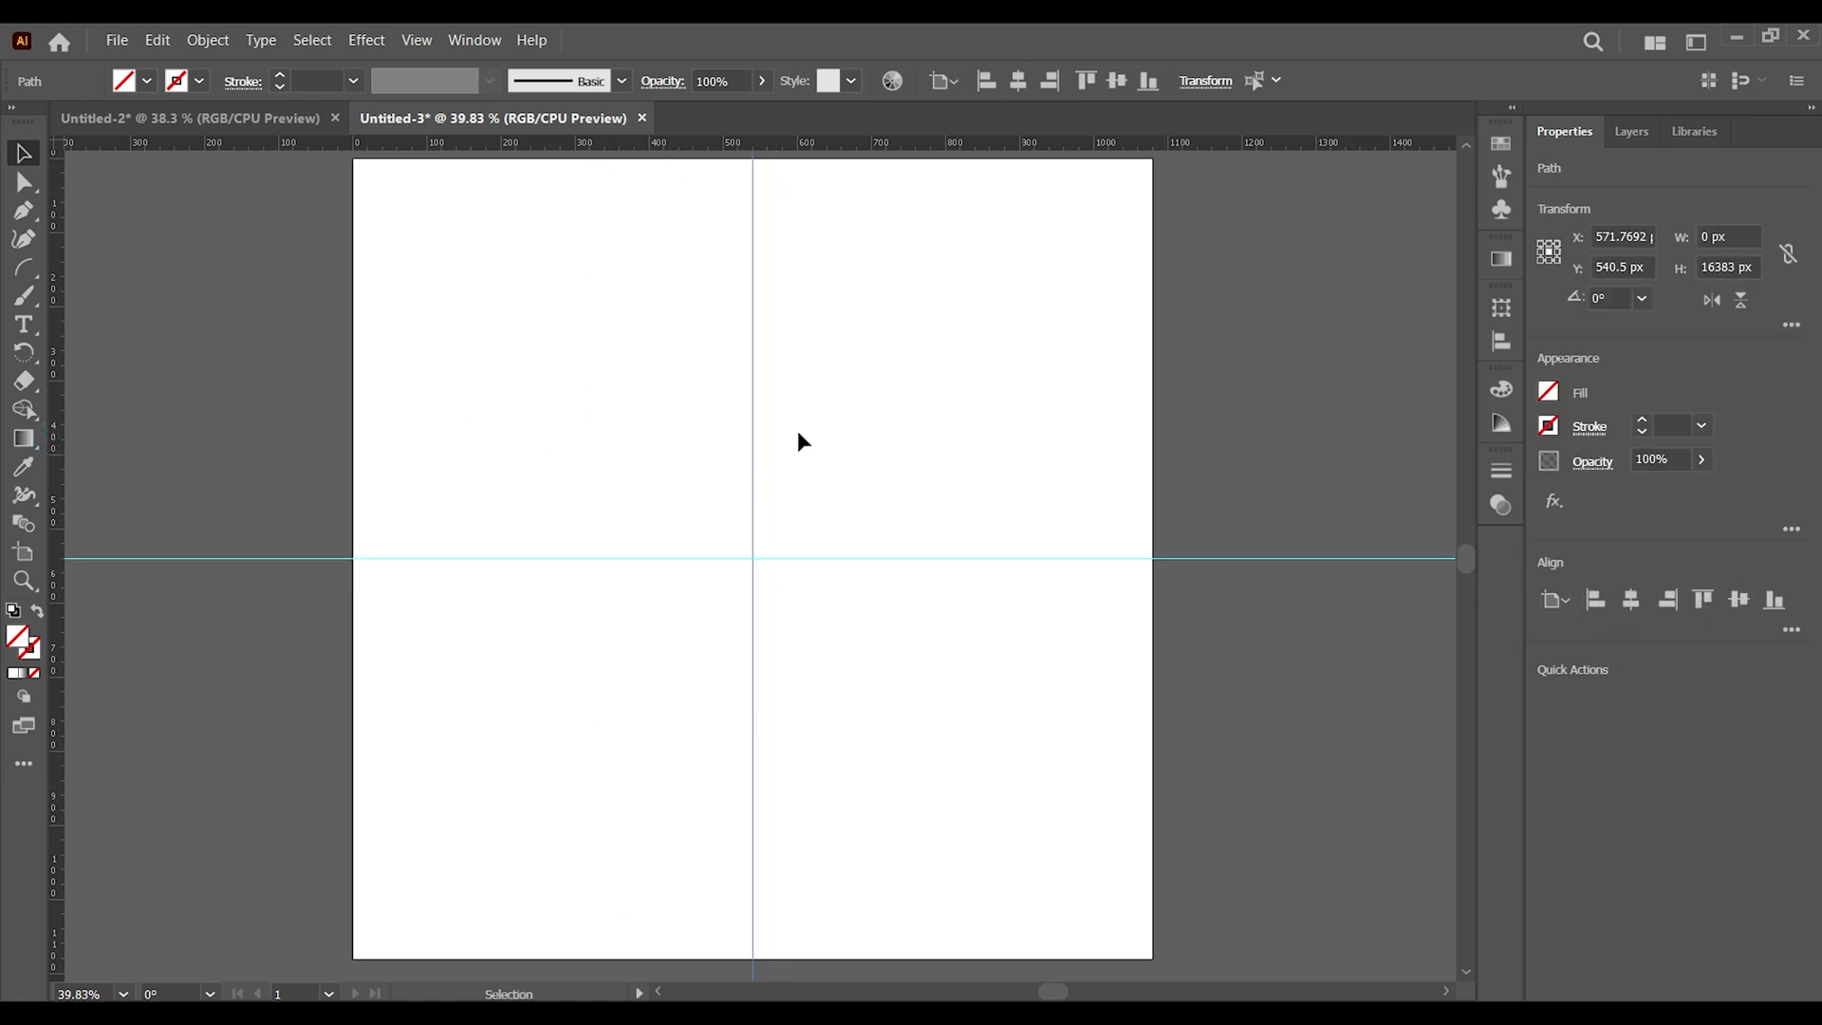
Lock the two centre guides.
click(208, 40)
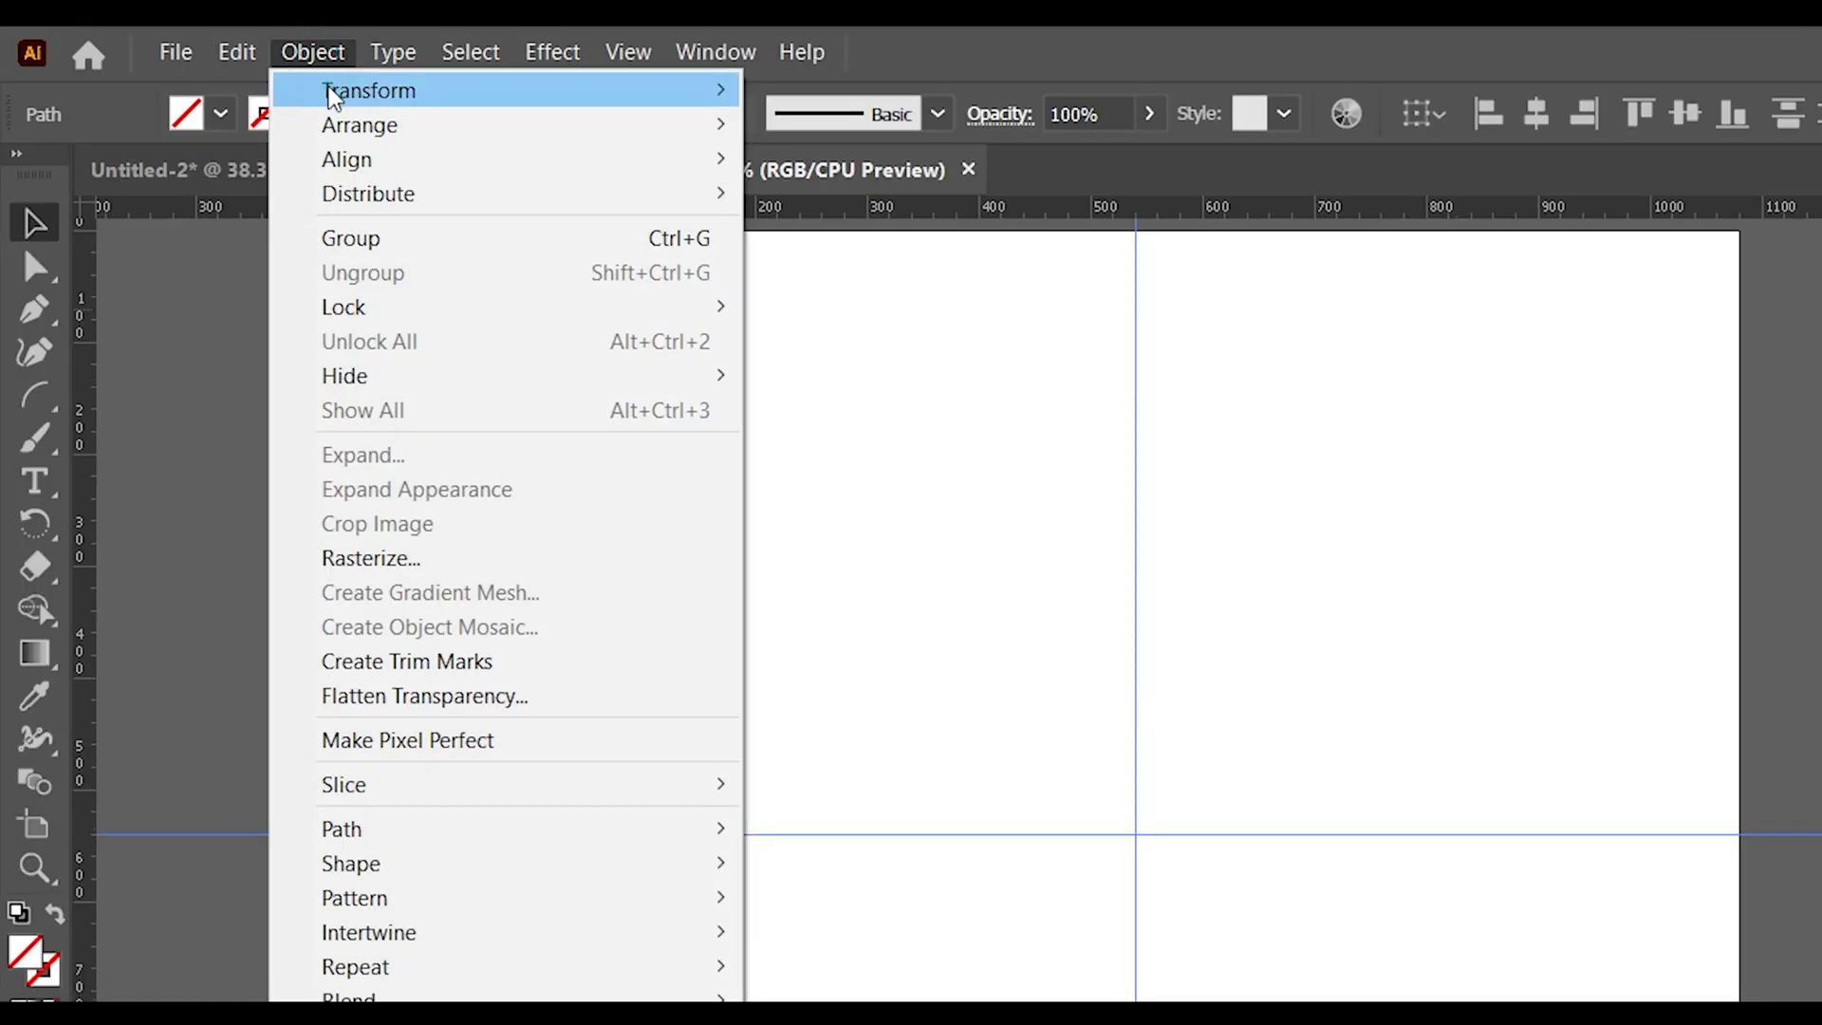
mouse_move(393, 309)
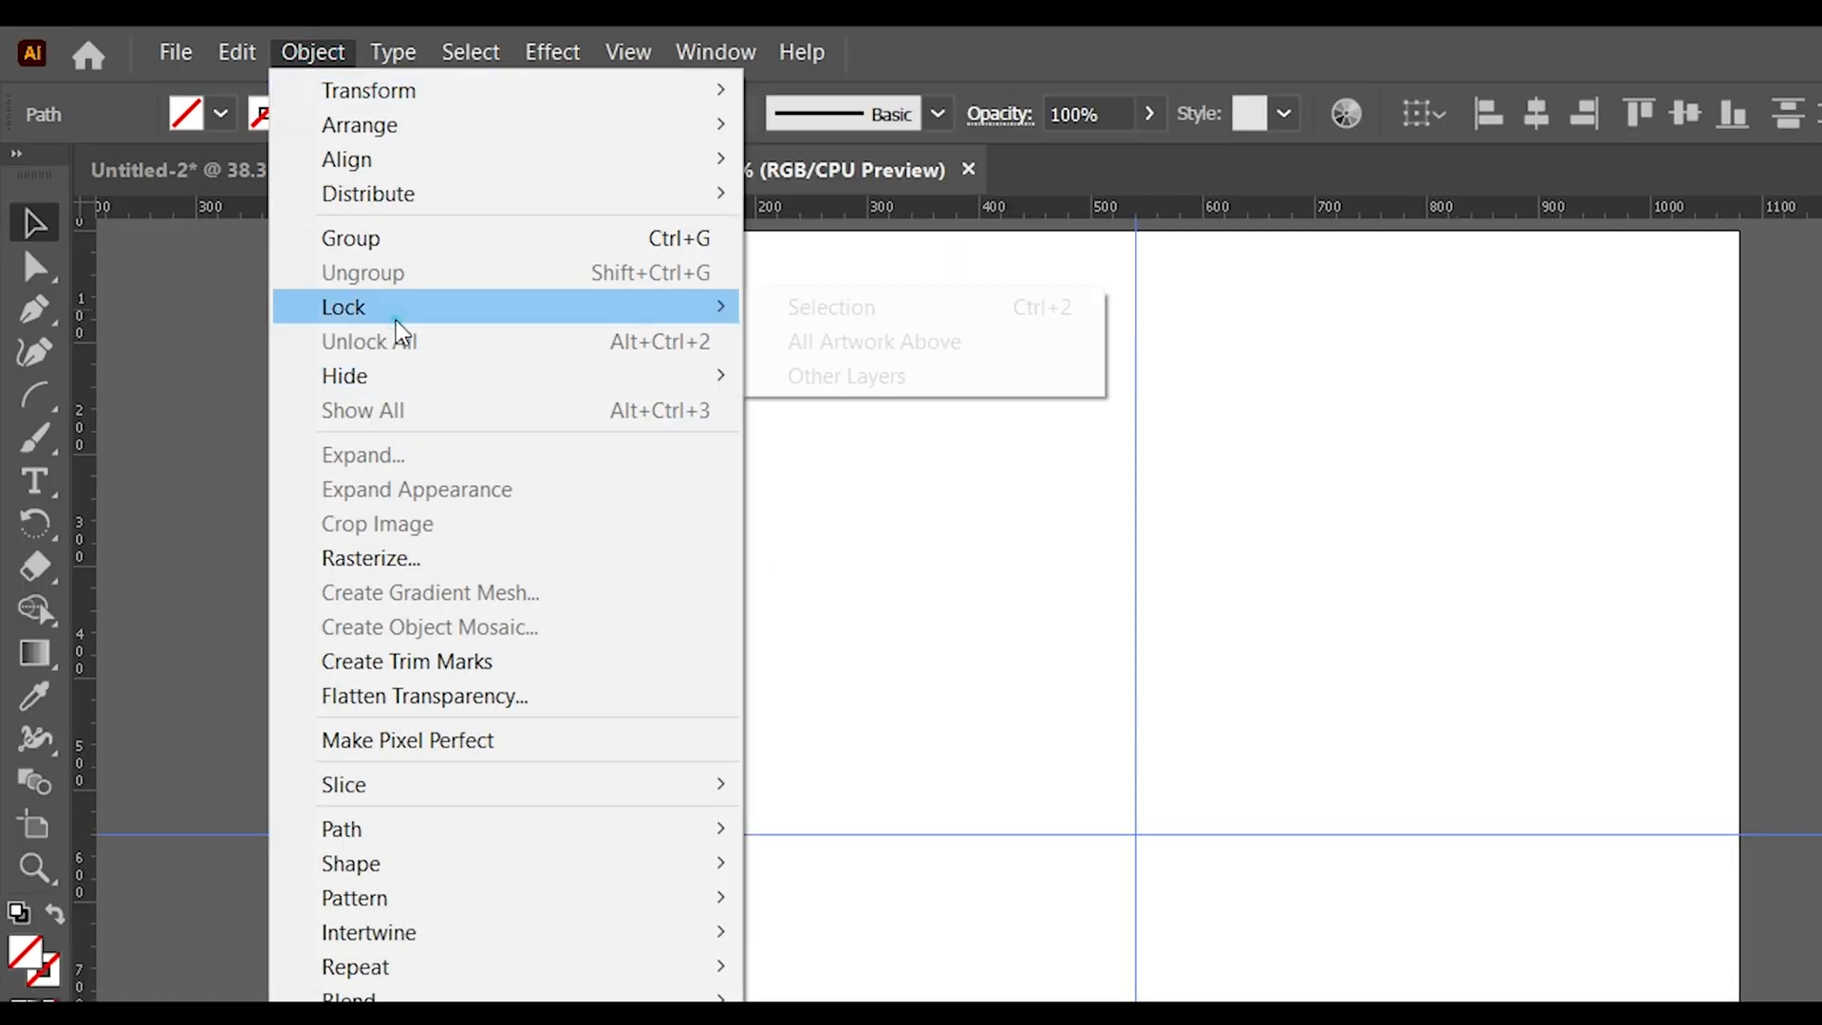
click(841, 306)
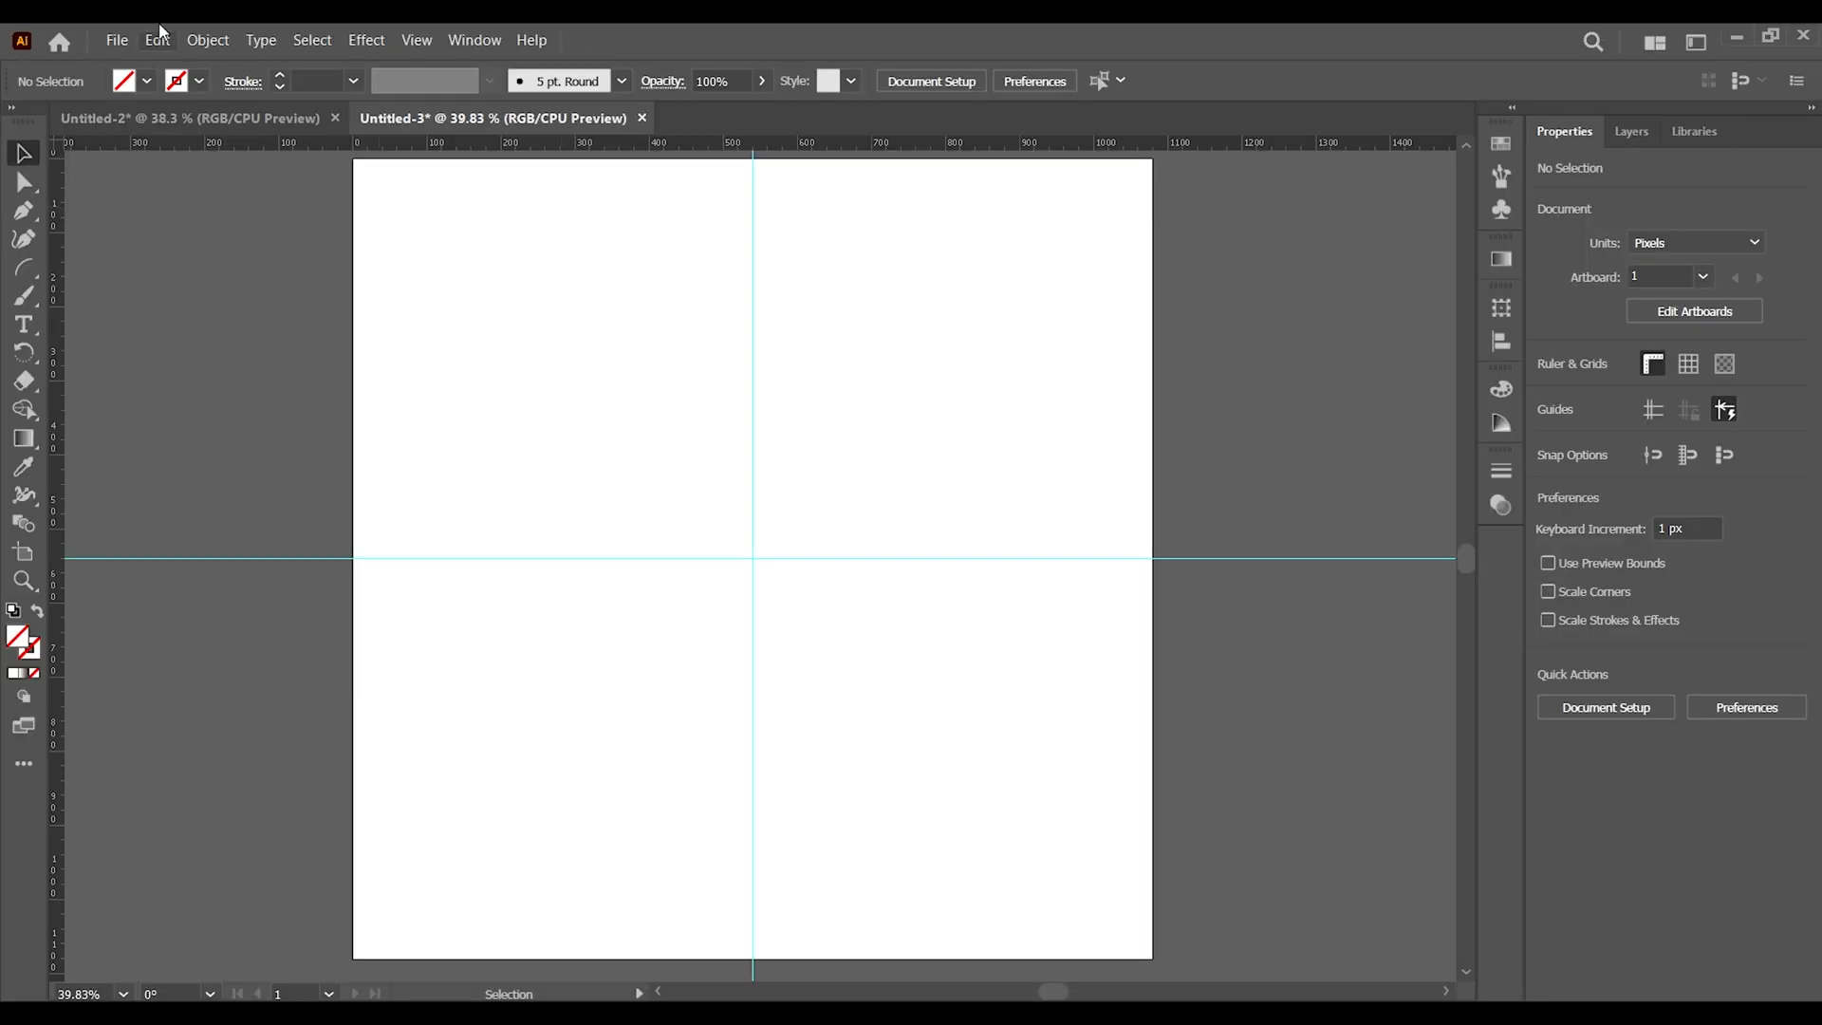
Draw a quarter arc about 356 px wide and high with the Arc tool, from the vertical guide down to the horizontal guide.
click(24, 268)
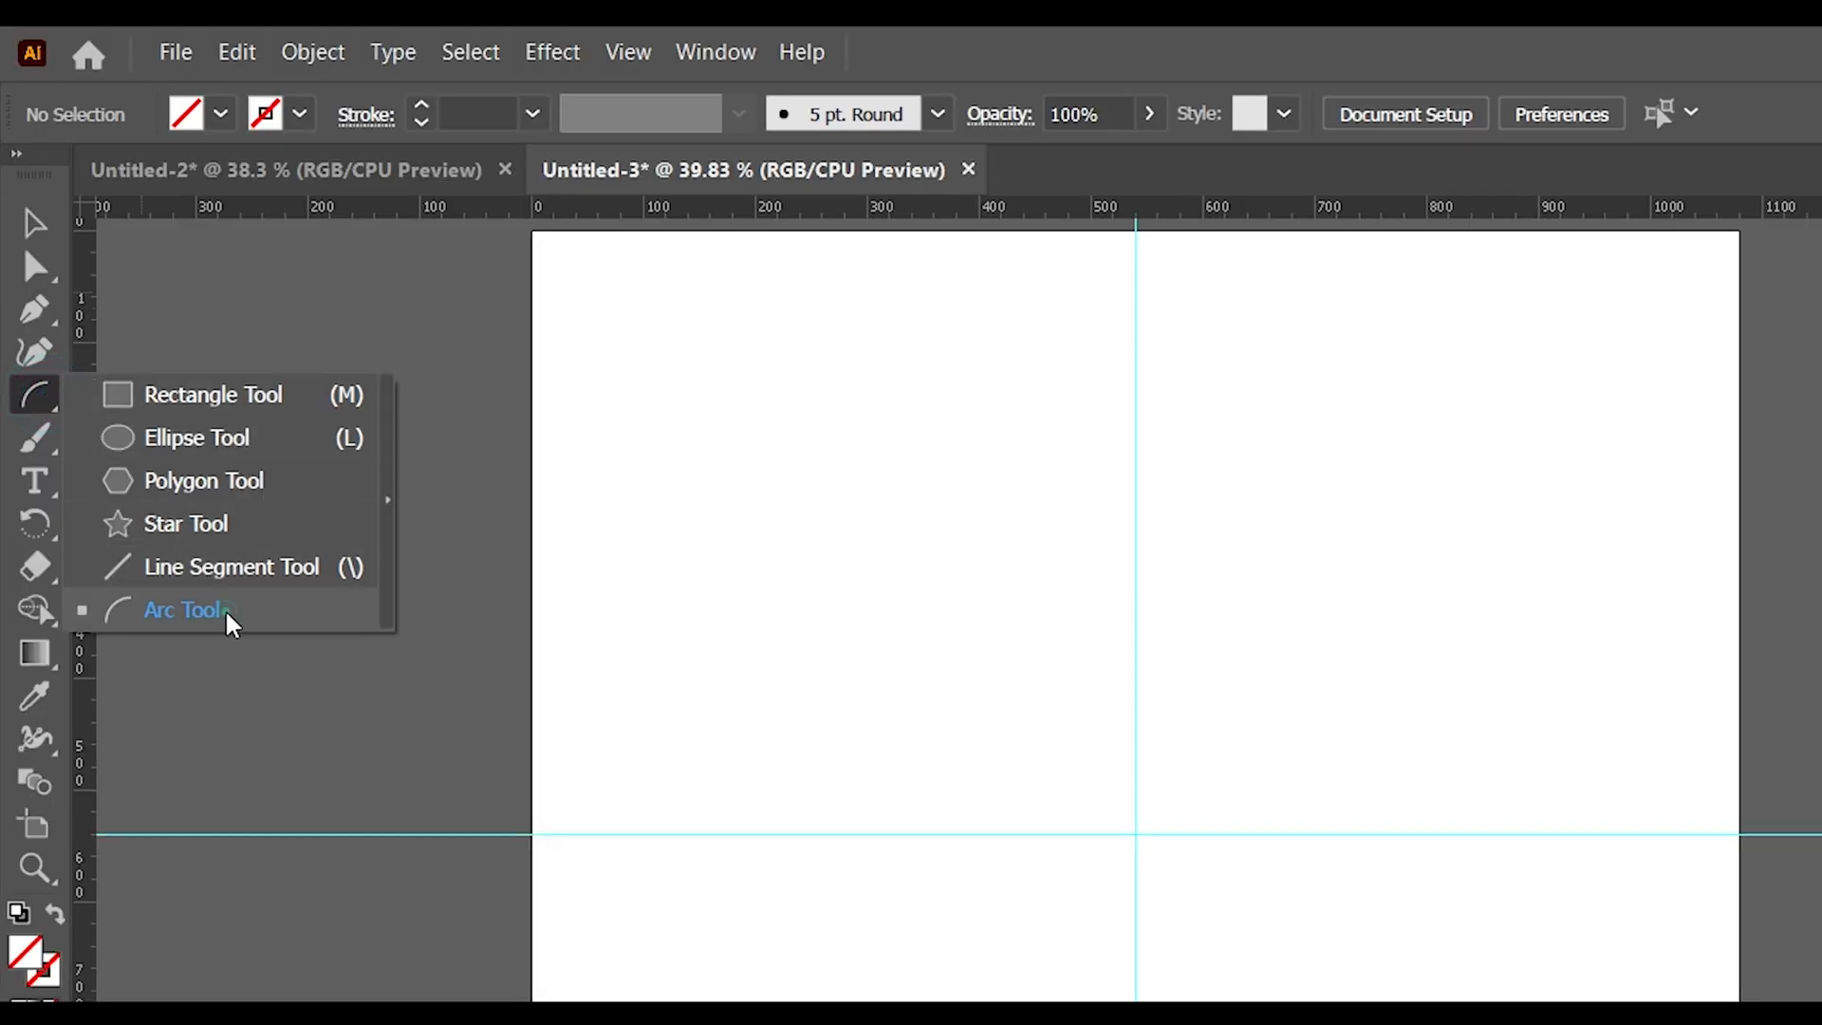
click(230, 623)
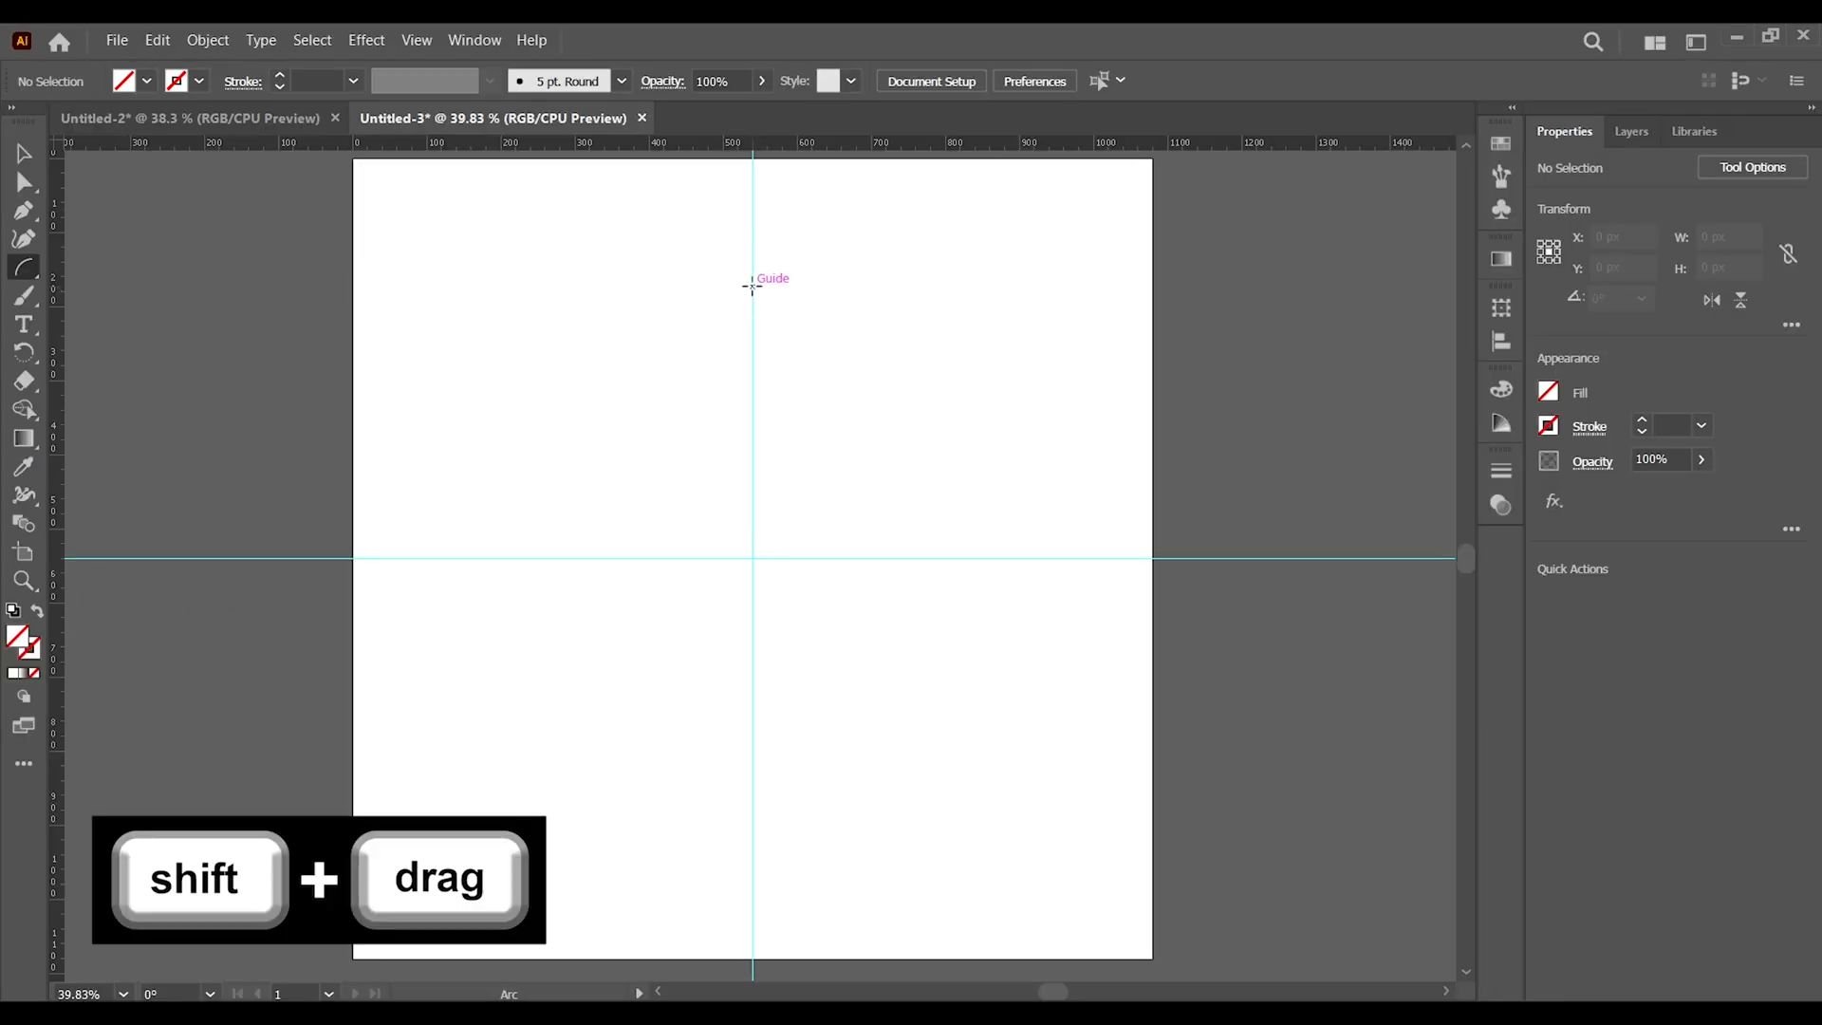
drag(752, 300, 898, 556)
Give the arc a black stroke with a weight of 60 pt.
click(198, 84)
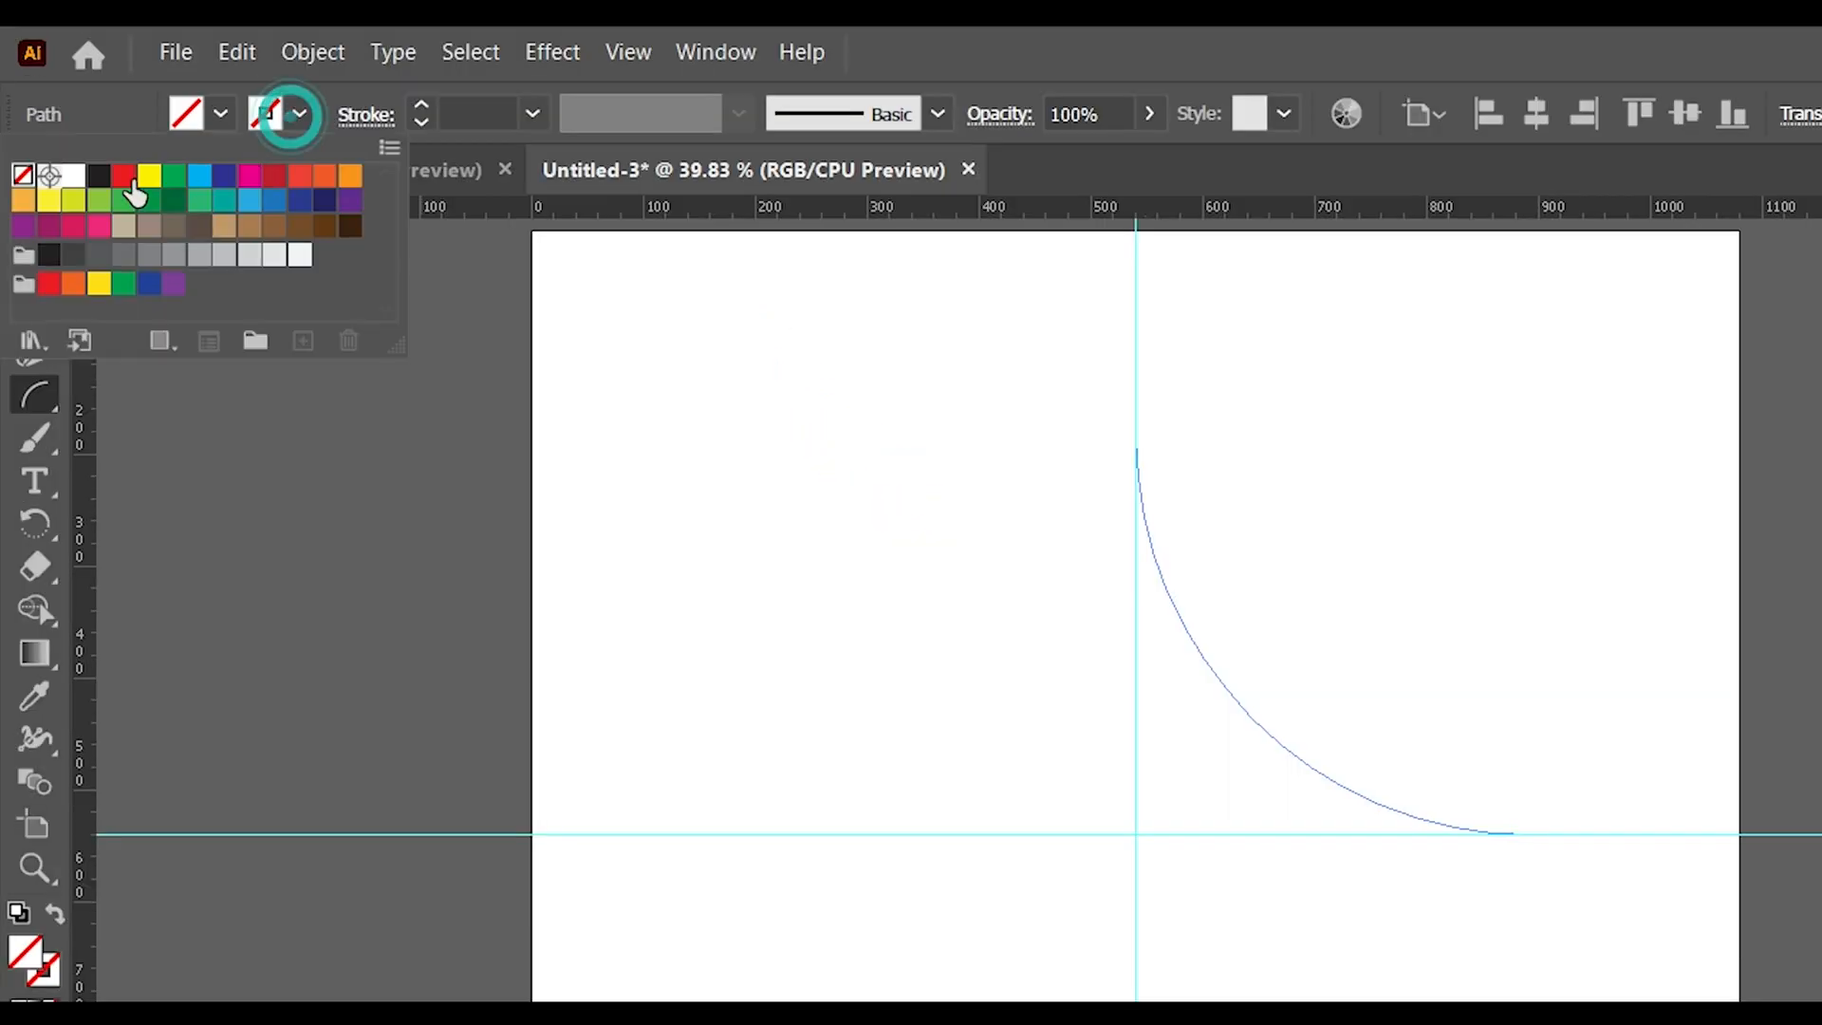
click(66, 121)
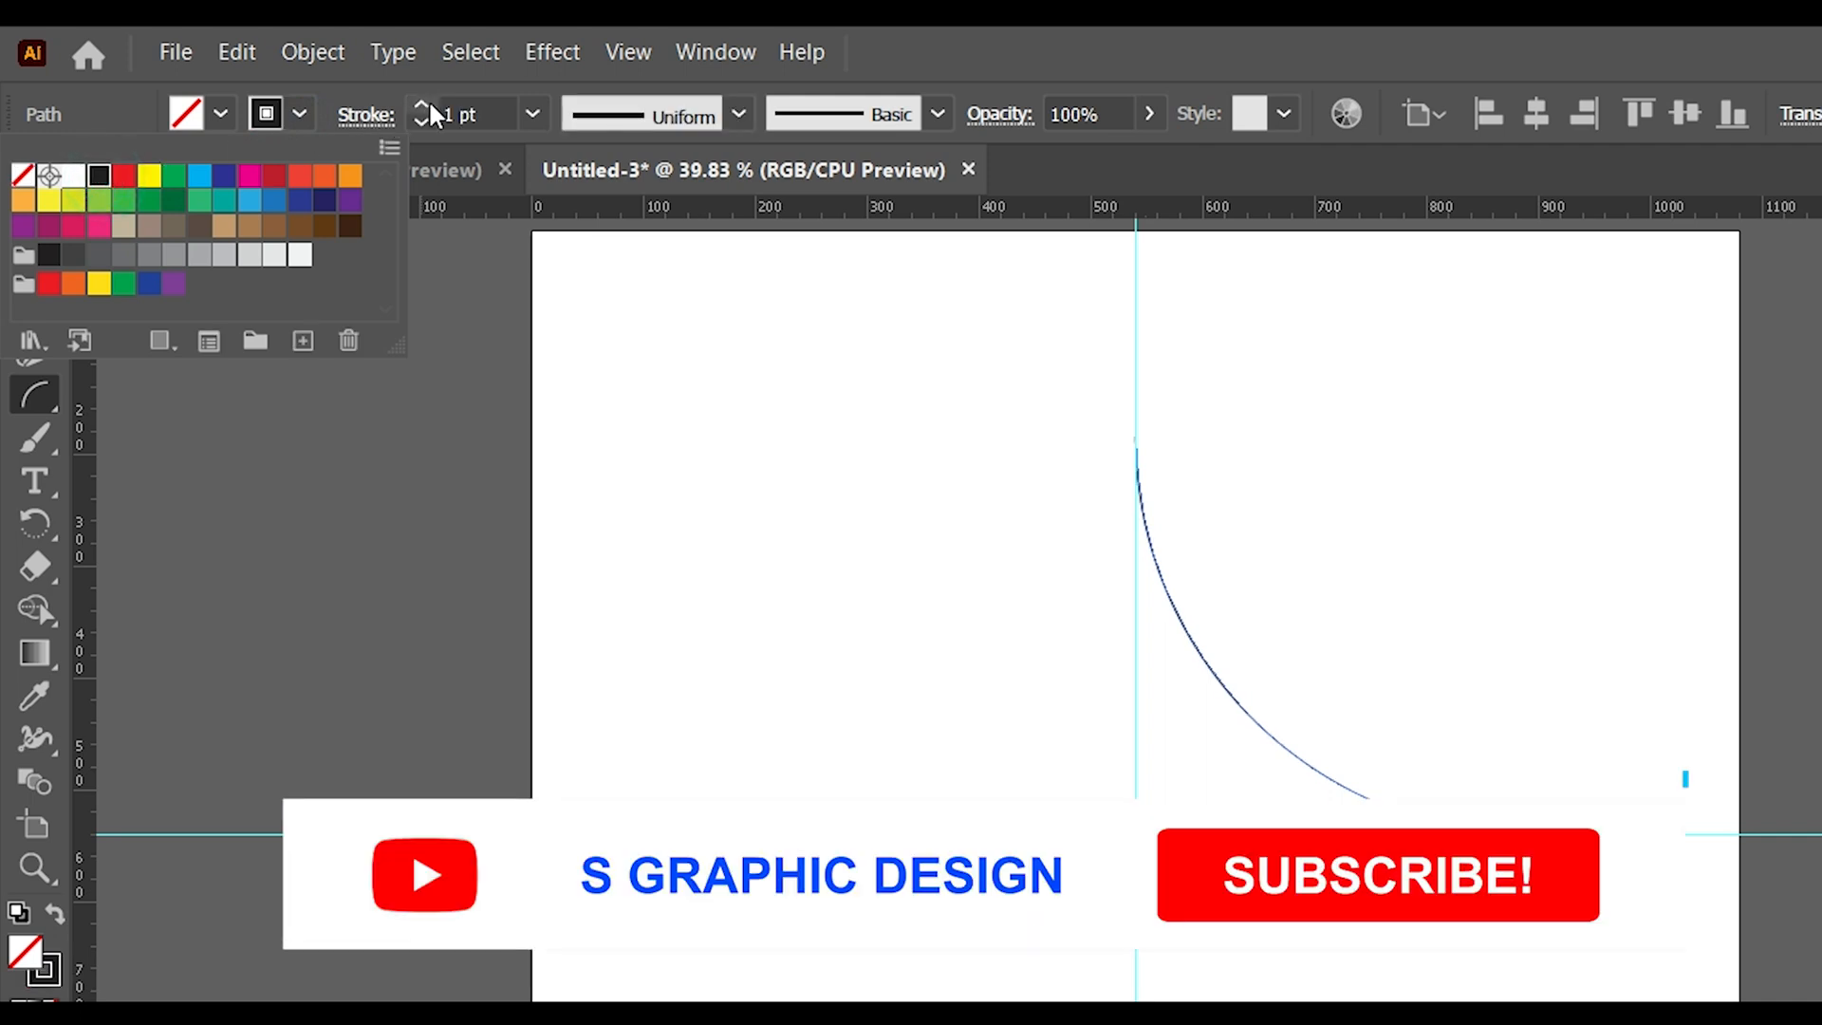
click(475, 114)
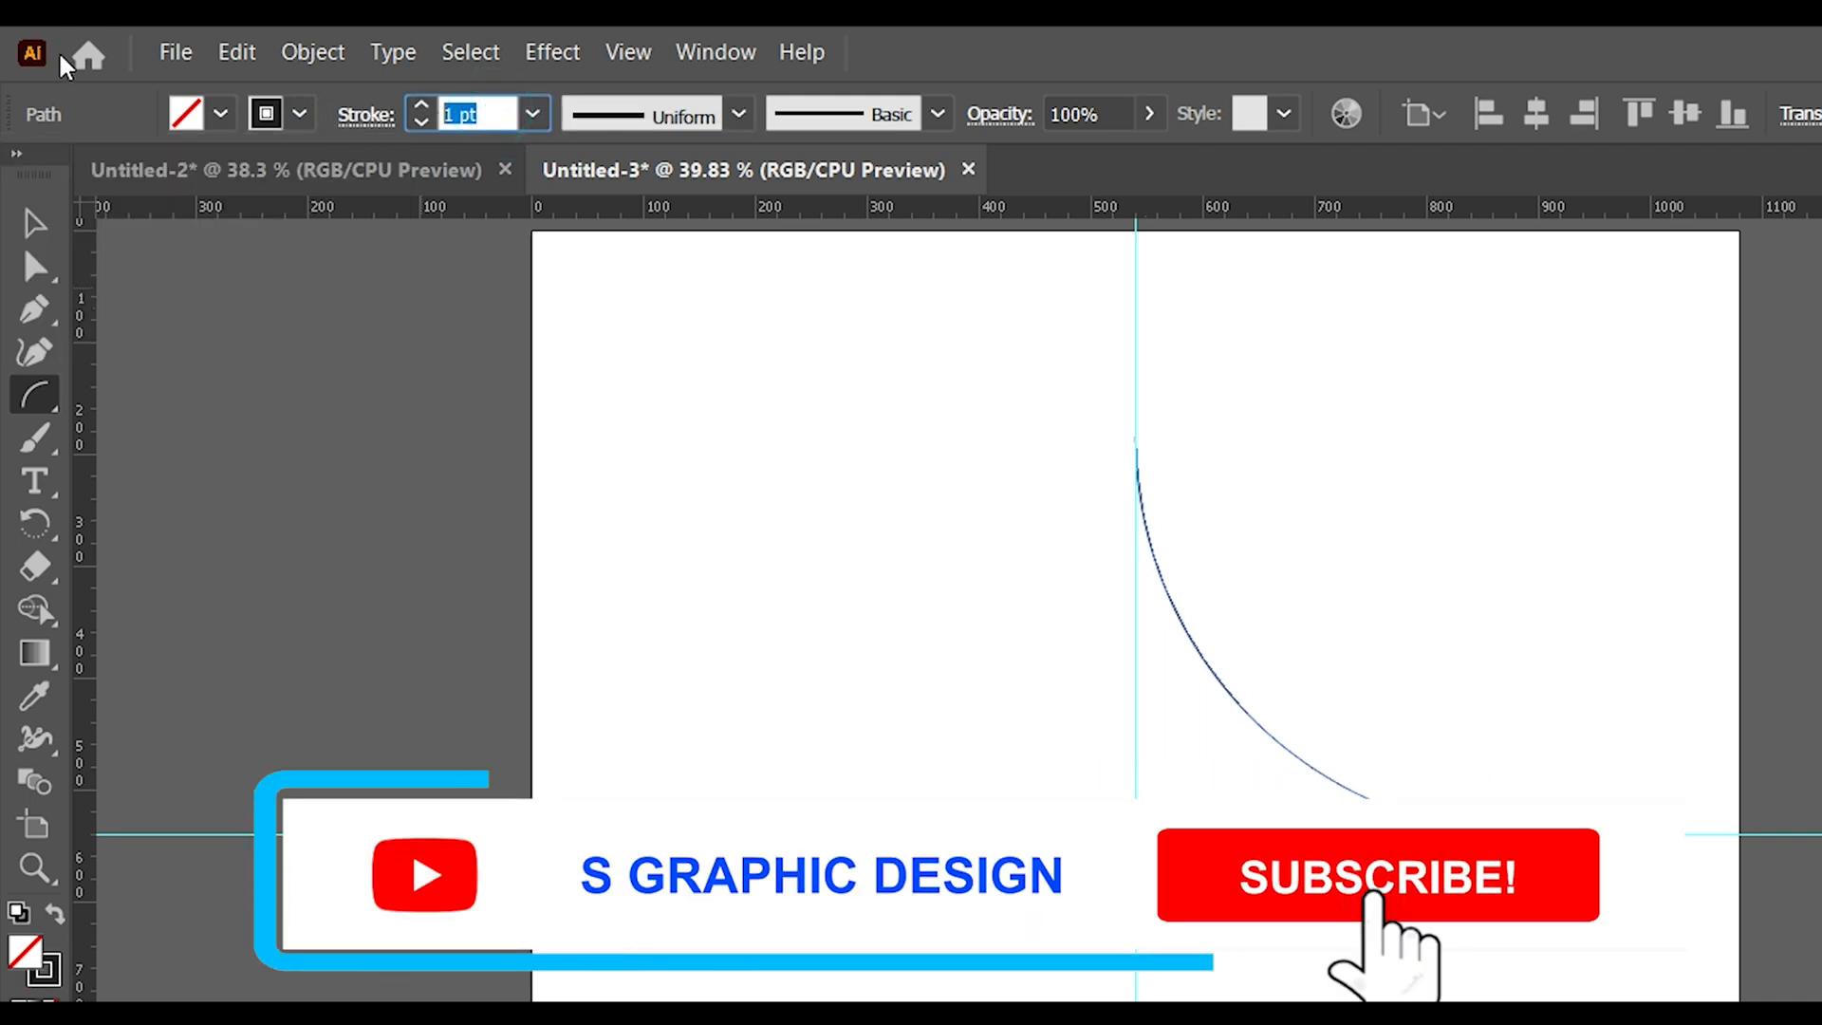
text(60)
Make a copy of the arc reflected across the vertical axis and move it left so both arcs meet at the vertical guide.
click(35, 224)
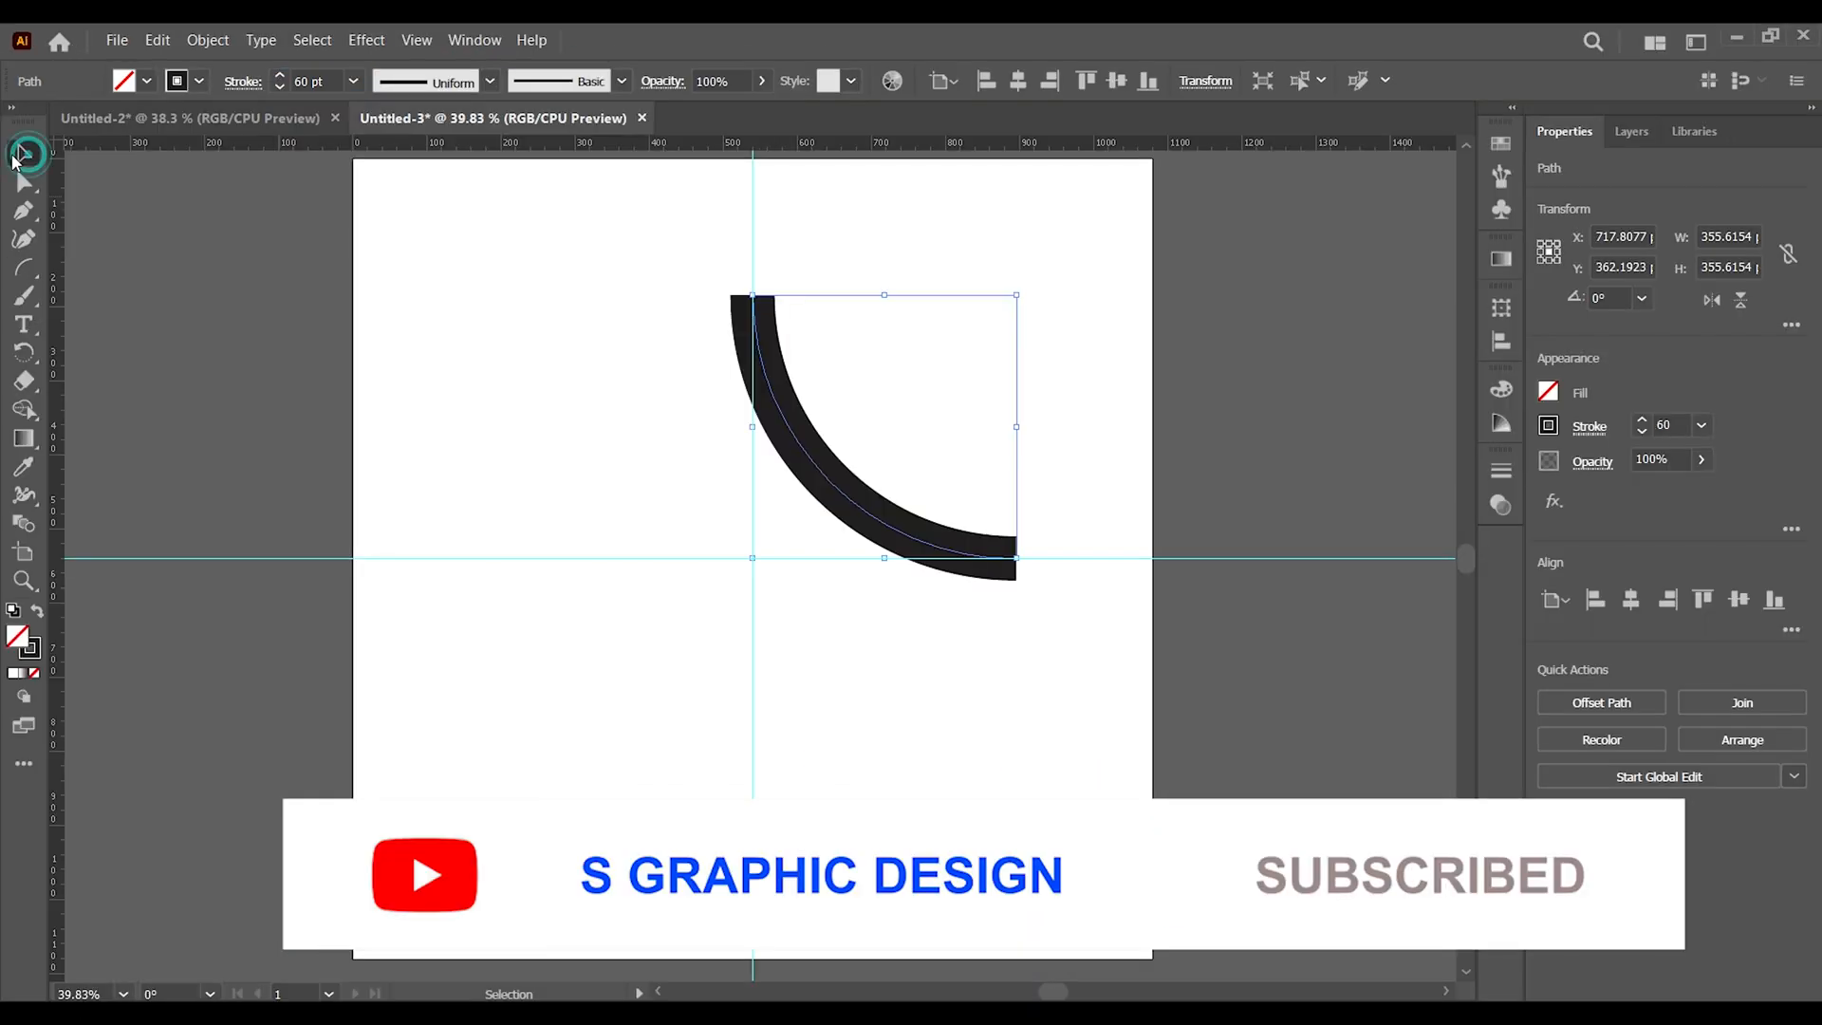
click(206, 39)
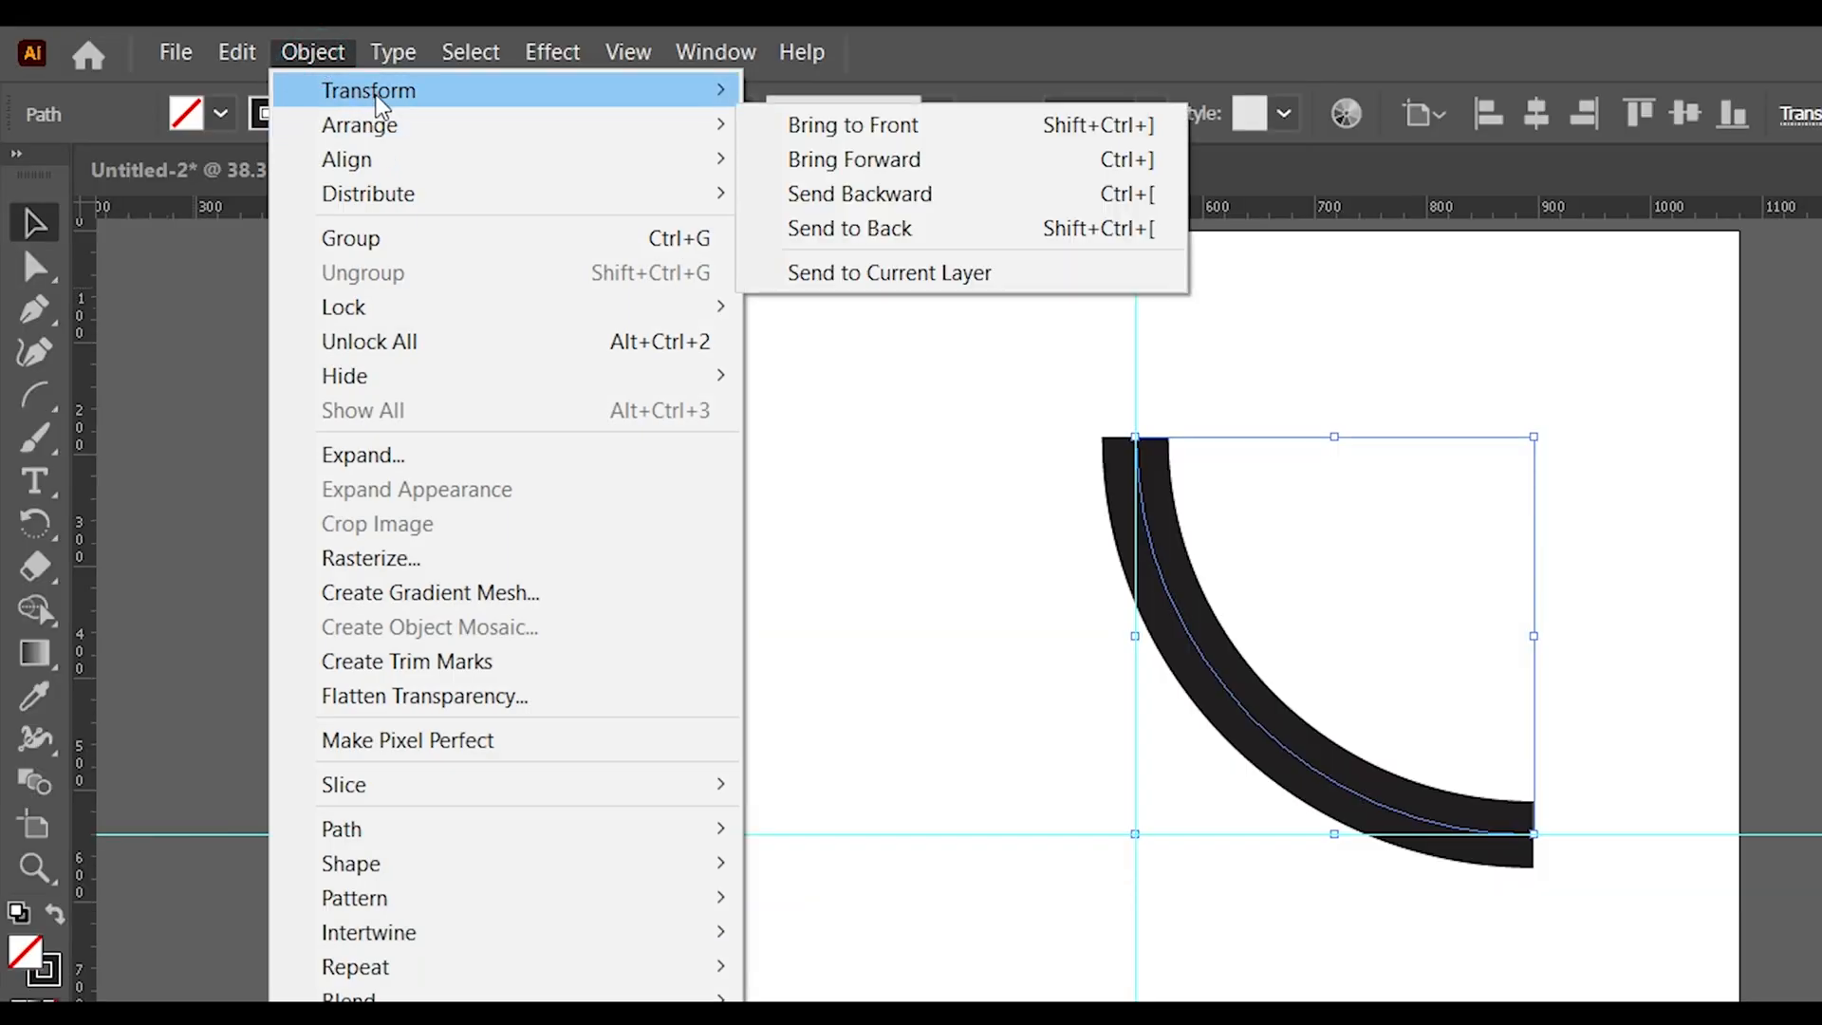
mouse_move(397, 91)
click(864, 207)
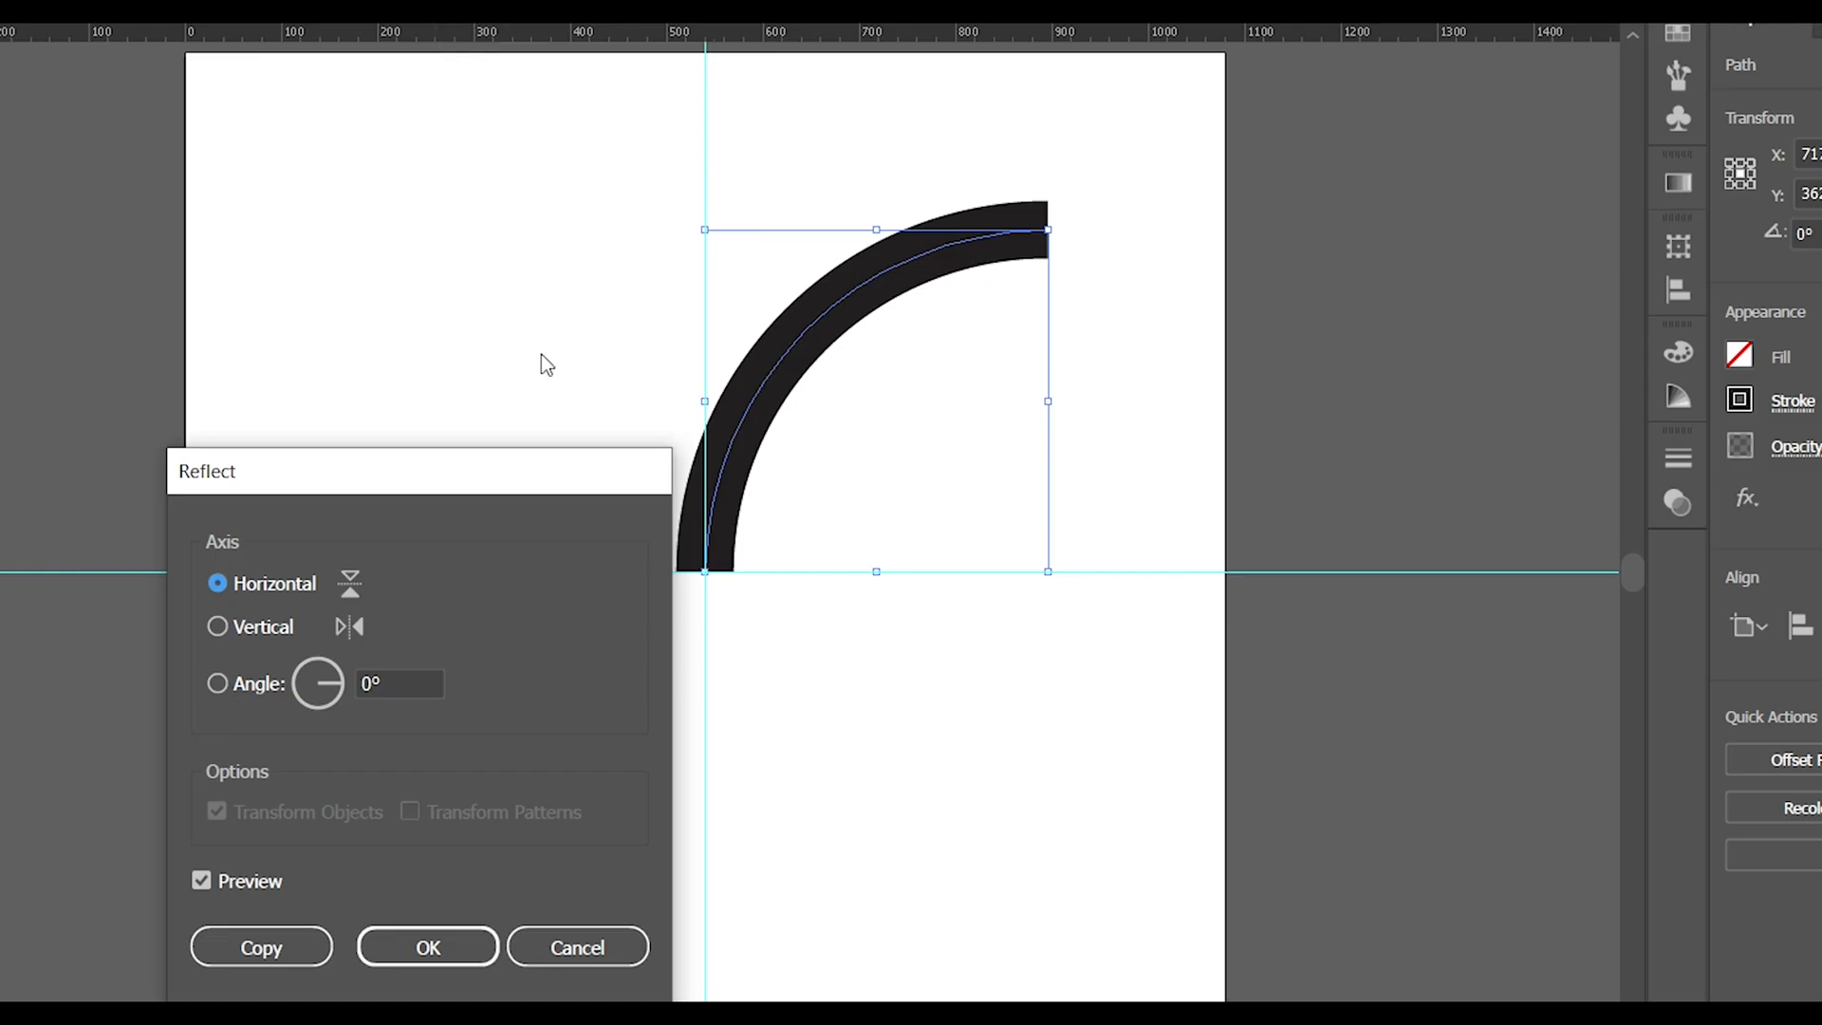
click(228, 627)
click(261, 947)
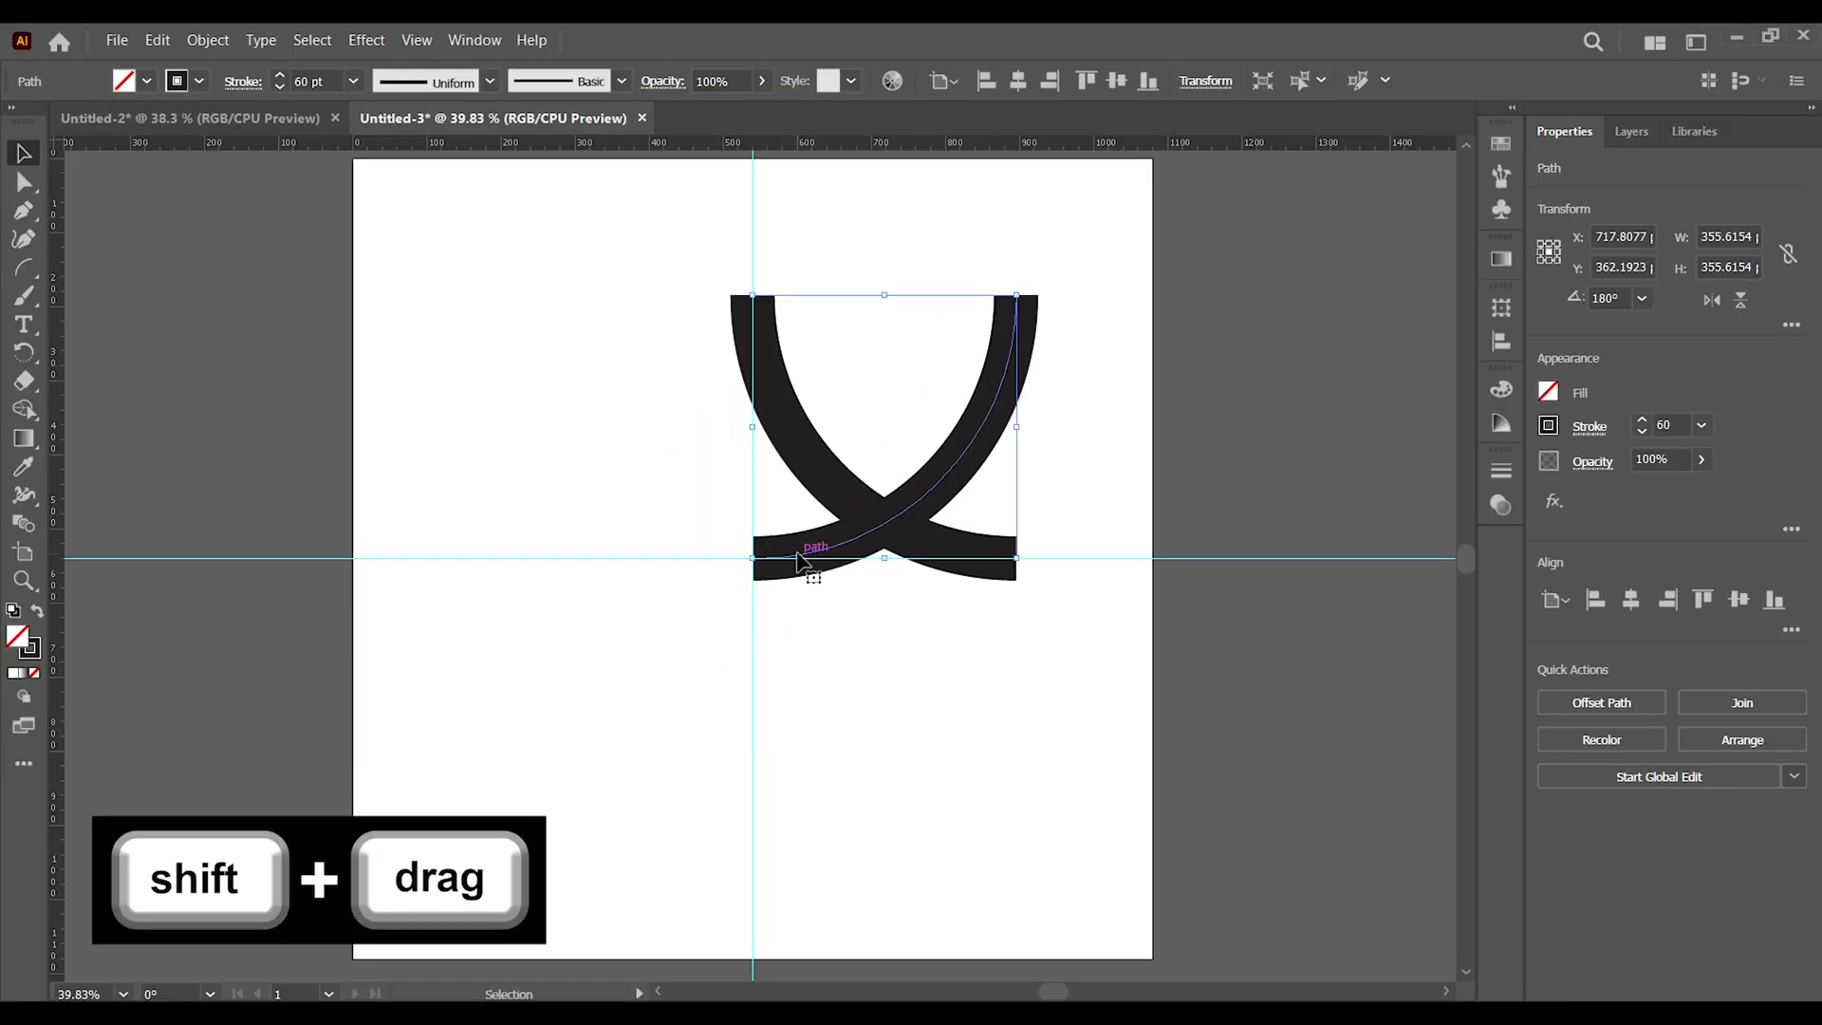
drag(781, 560, 518, 560)
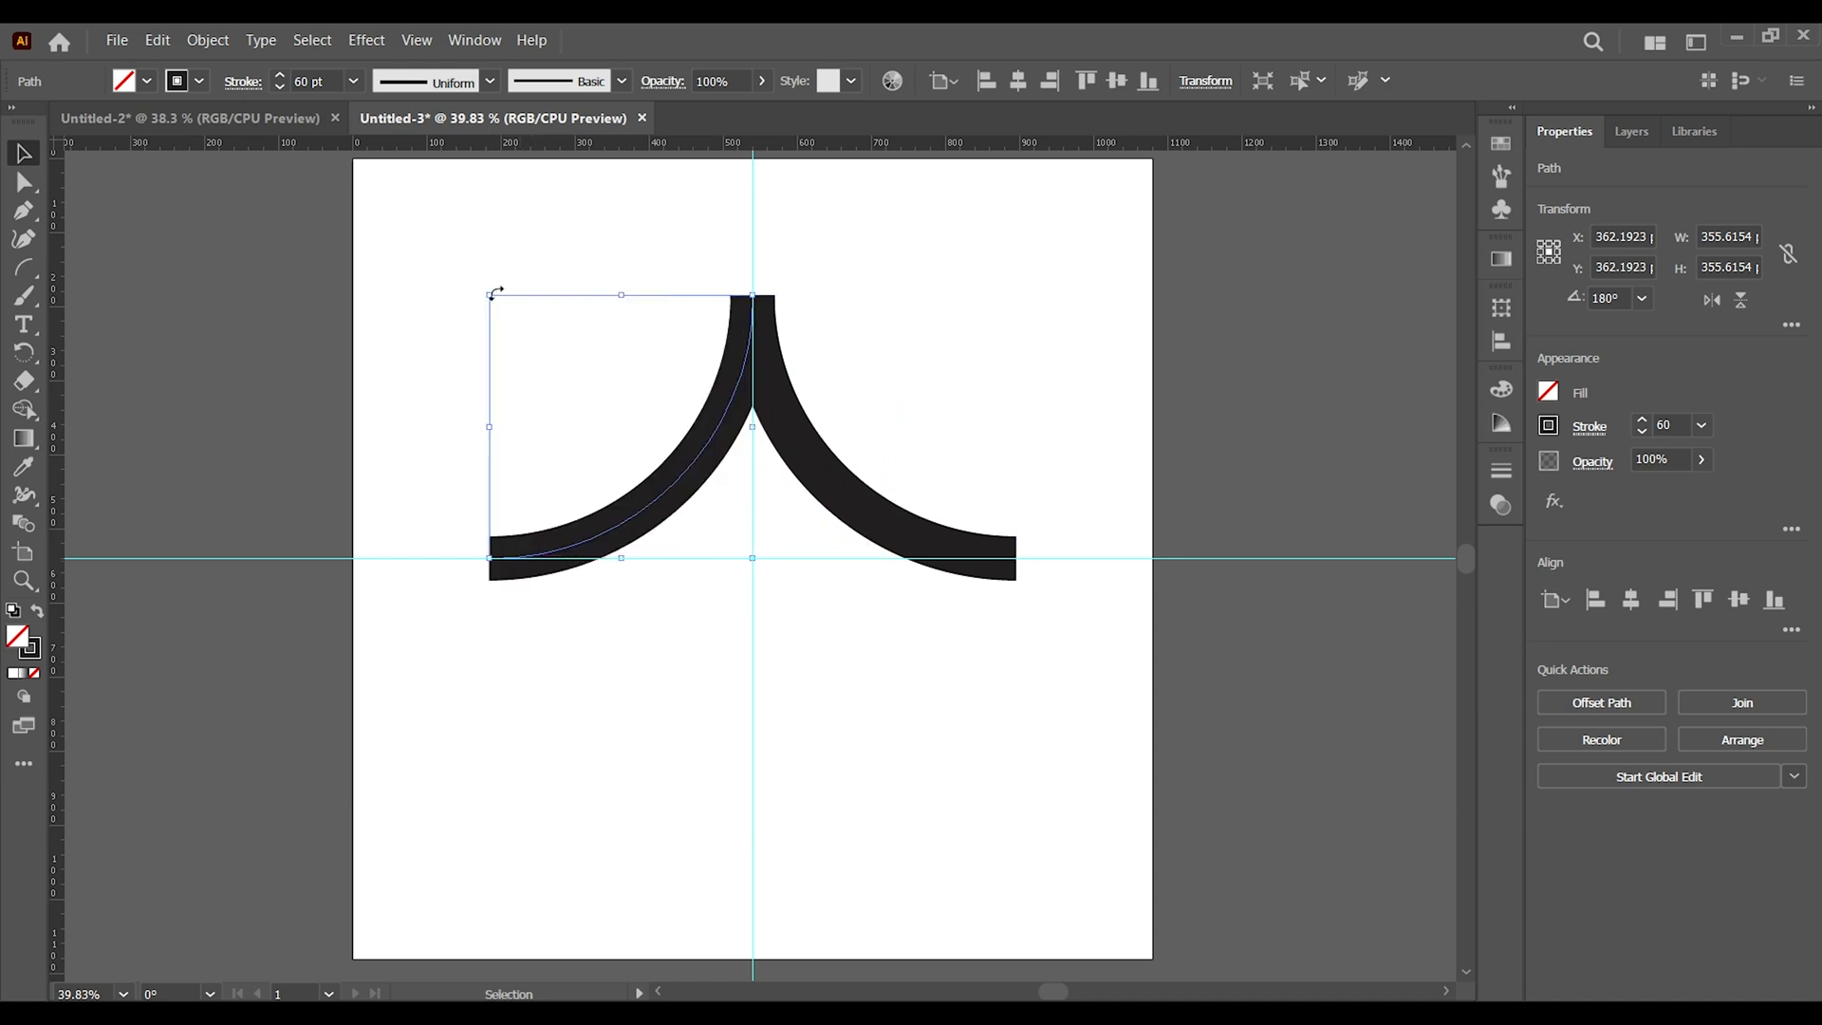
Make a copy of both arcs reflected across the horizontal axis and move it straight down to complete a four-pointed star.
click(584, 350)
drag(392, 191, 859, 449)
click(208, 40)
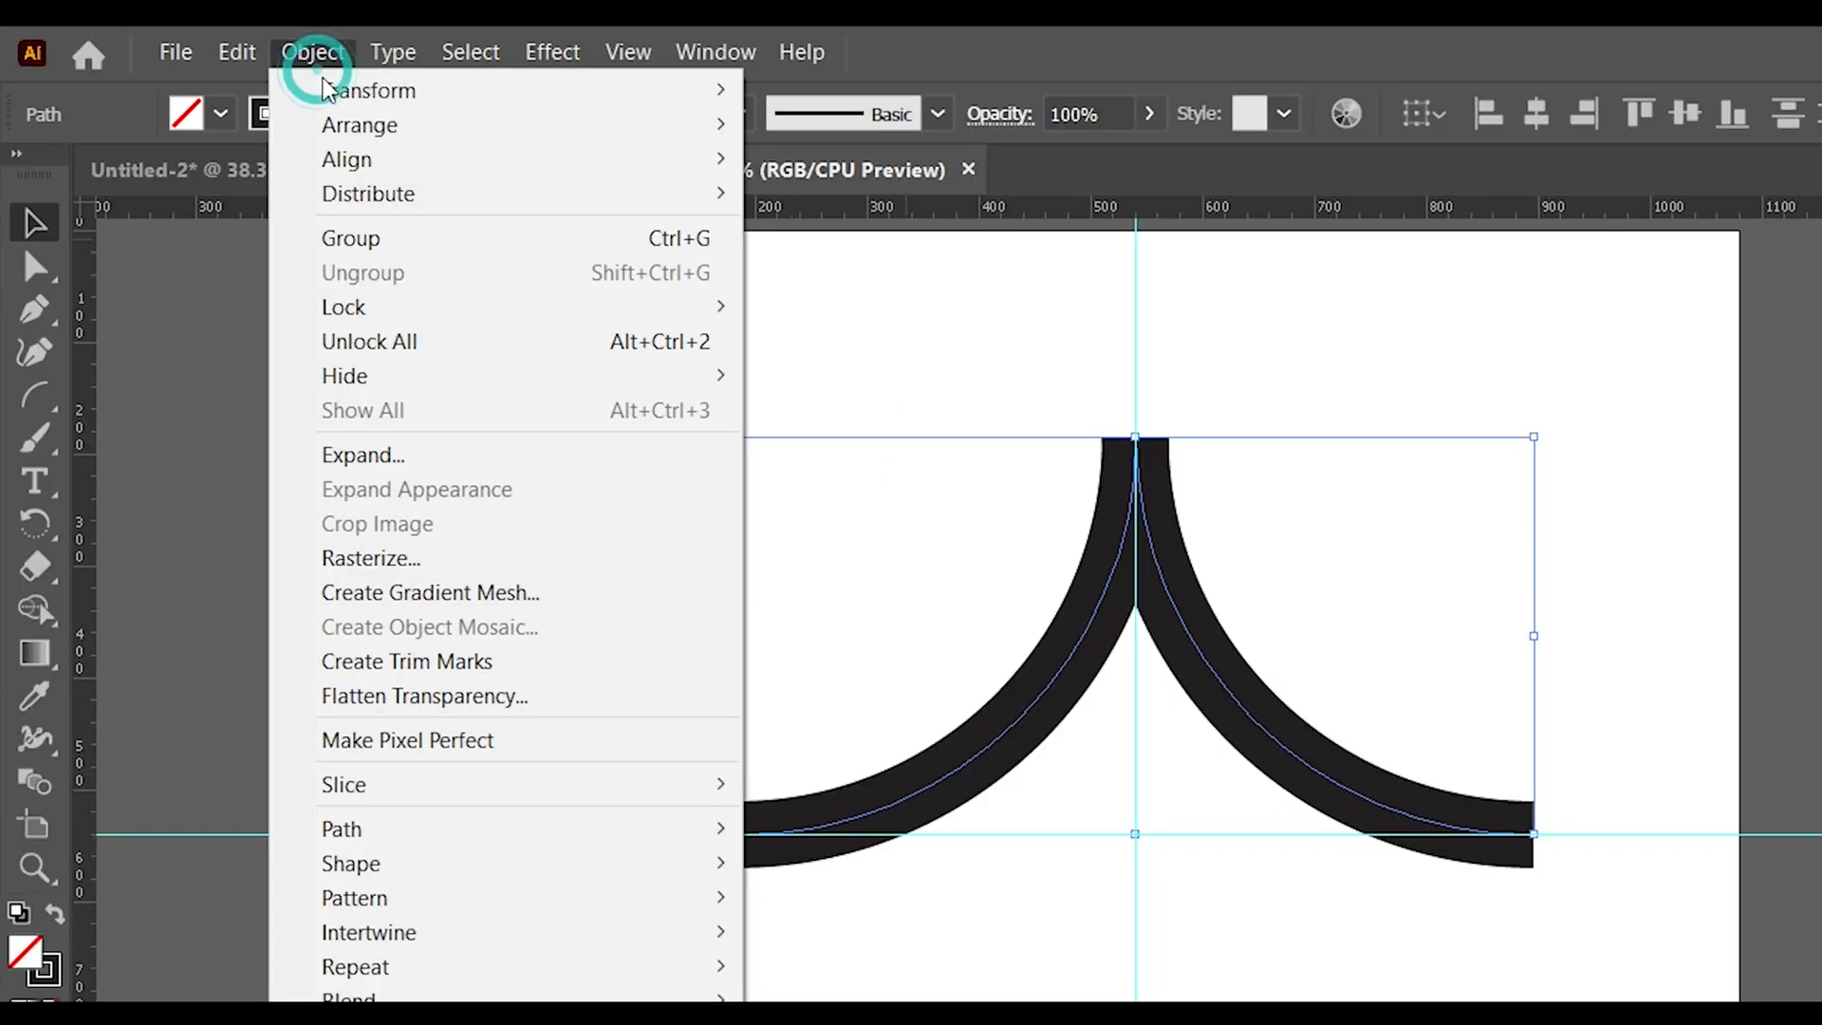
mouse_move(256, 65)
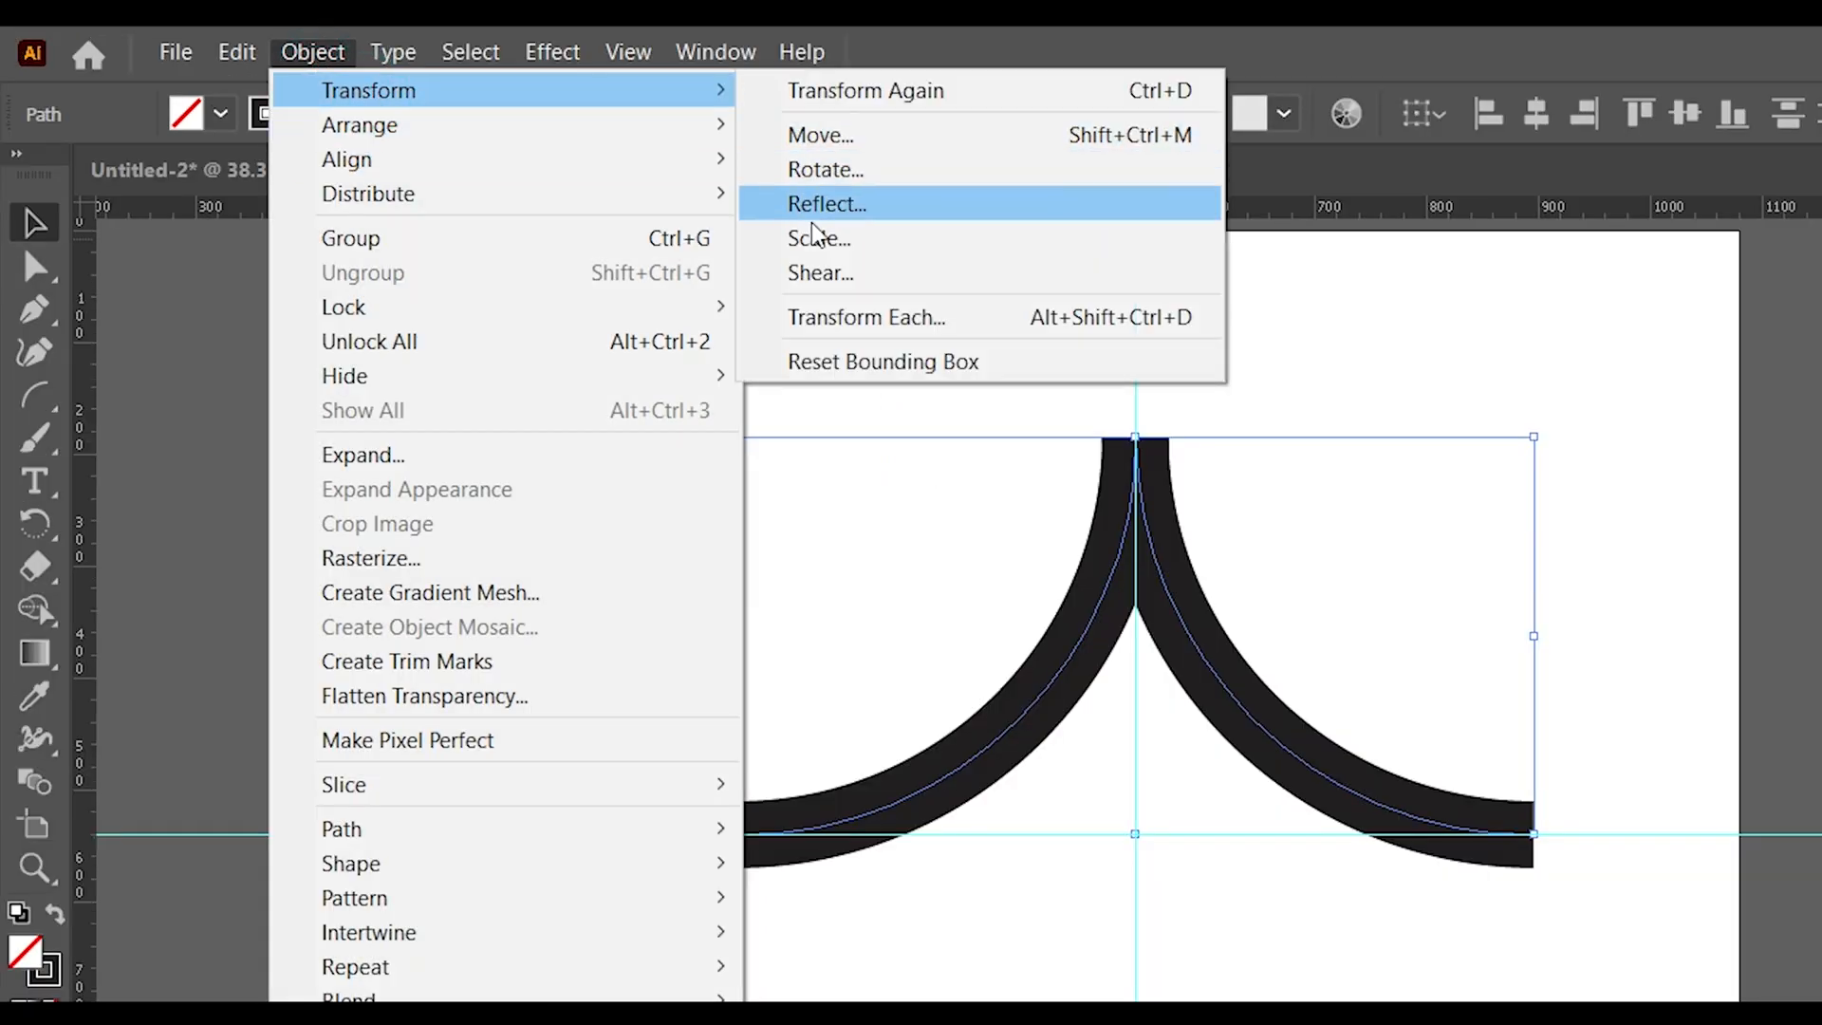
click(811, 203)
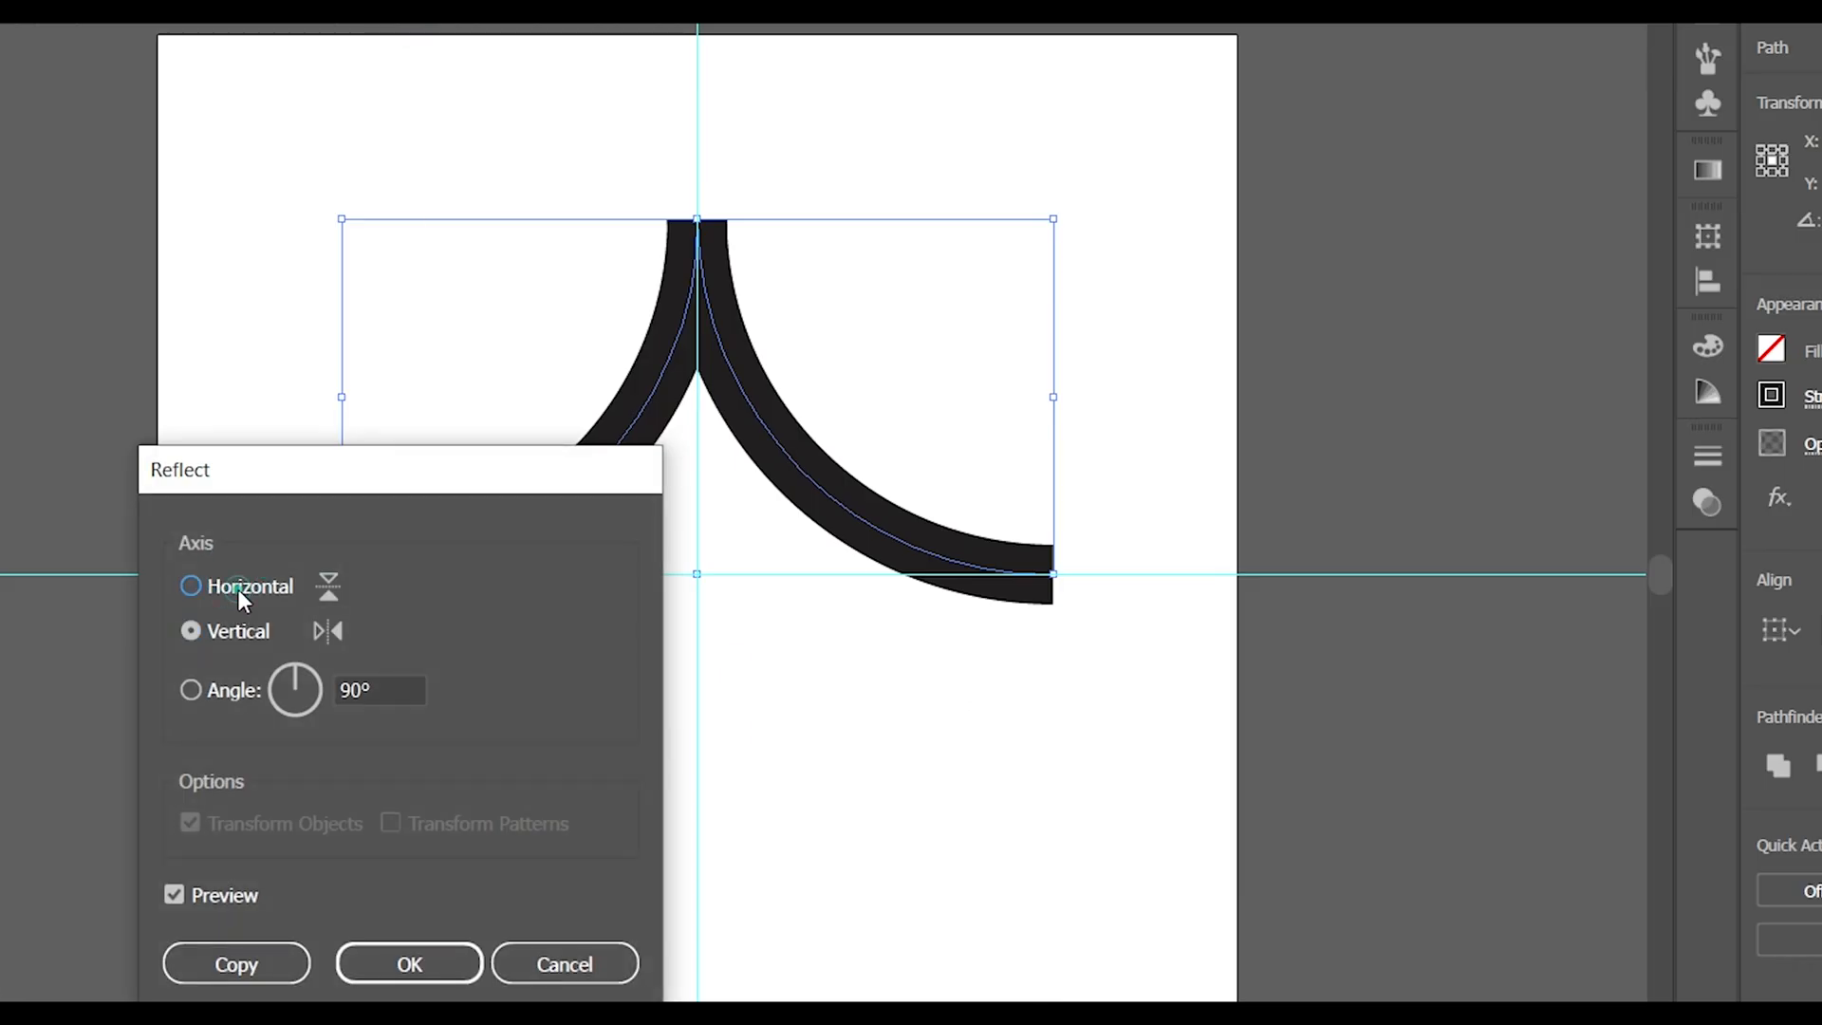
click(191, 587)
click(237, 964)
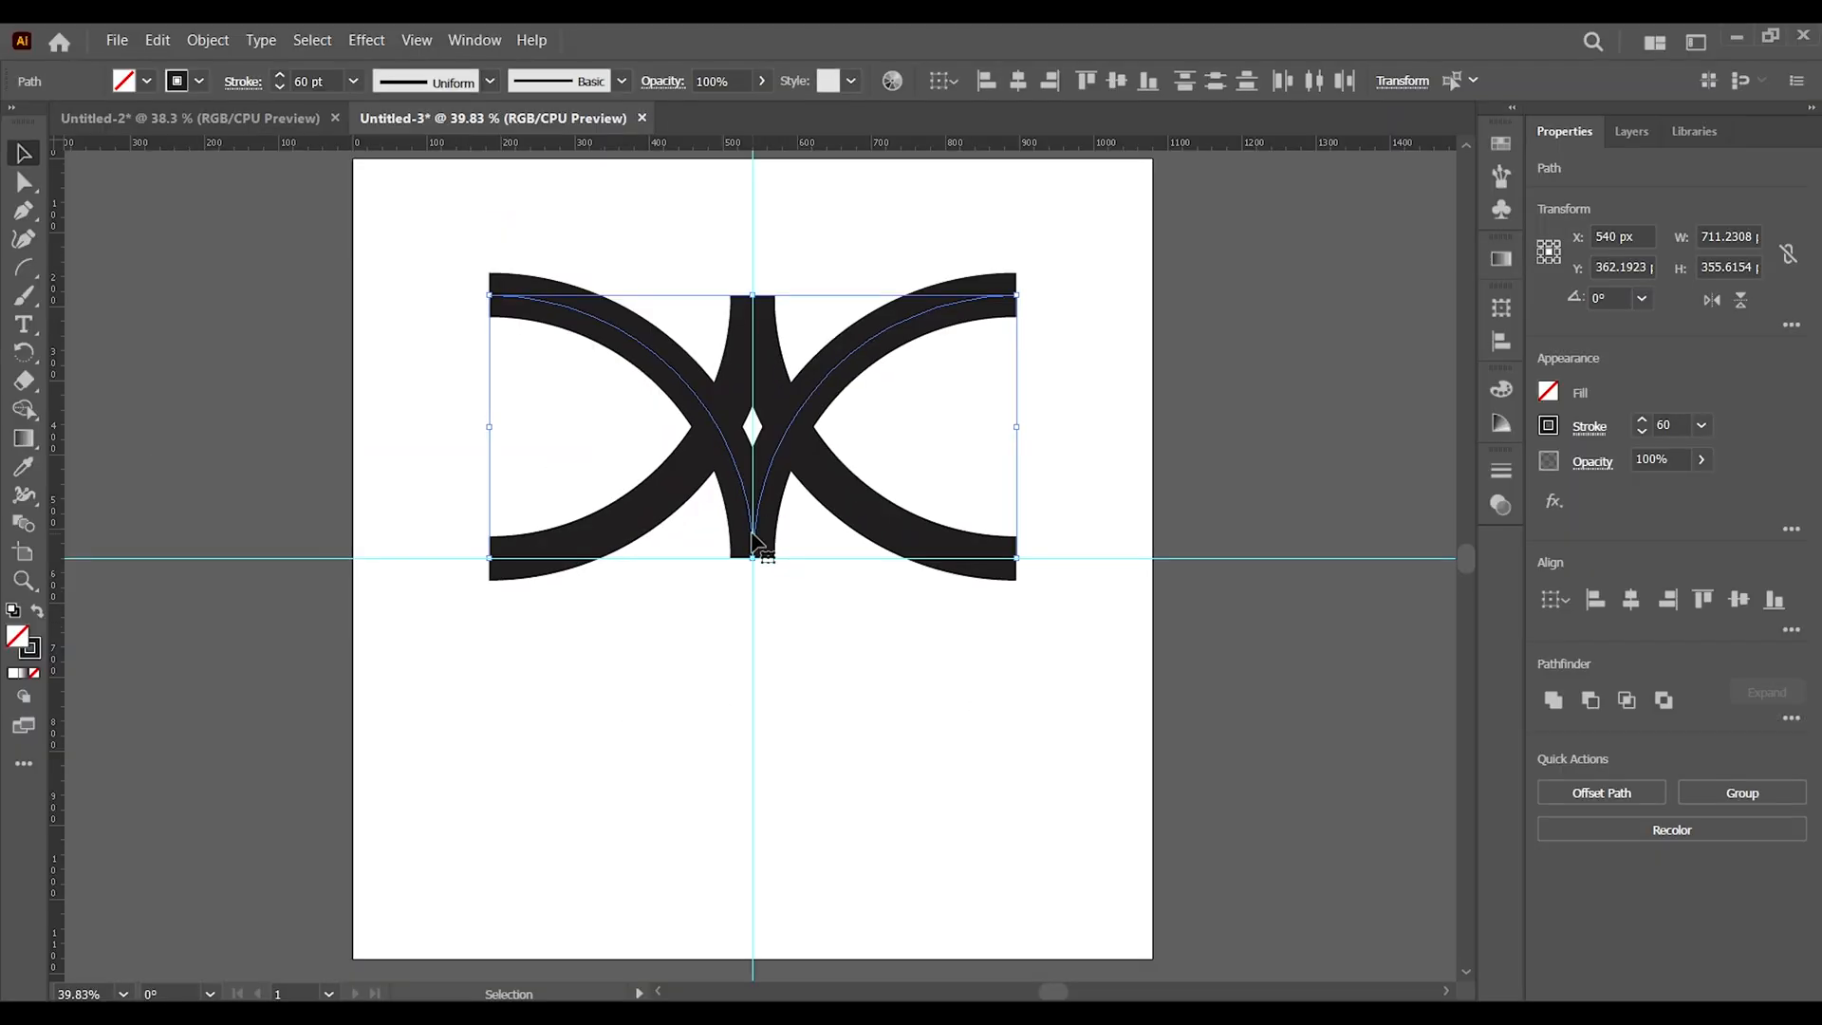
drag(755, 537, 752, 802)
Select all four arcs of the star and make a copy rotated by 315°.
click(478, 268)
drag(411, 200, 976, 623)
click(228, 42)
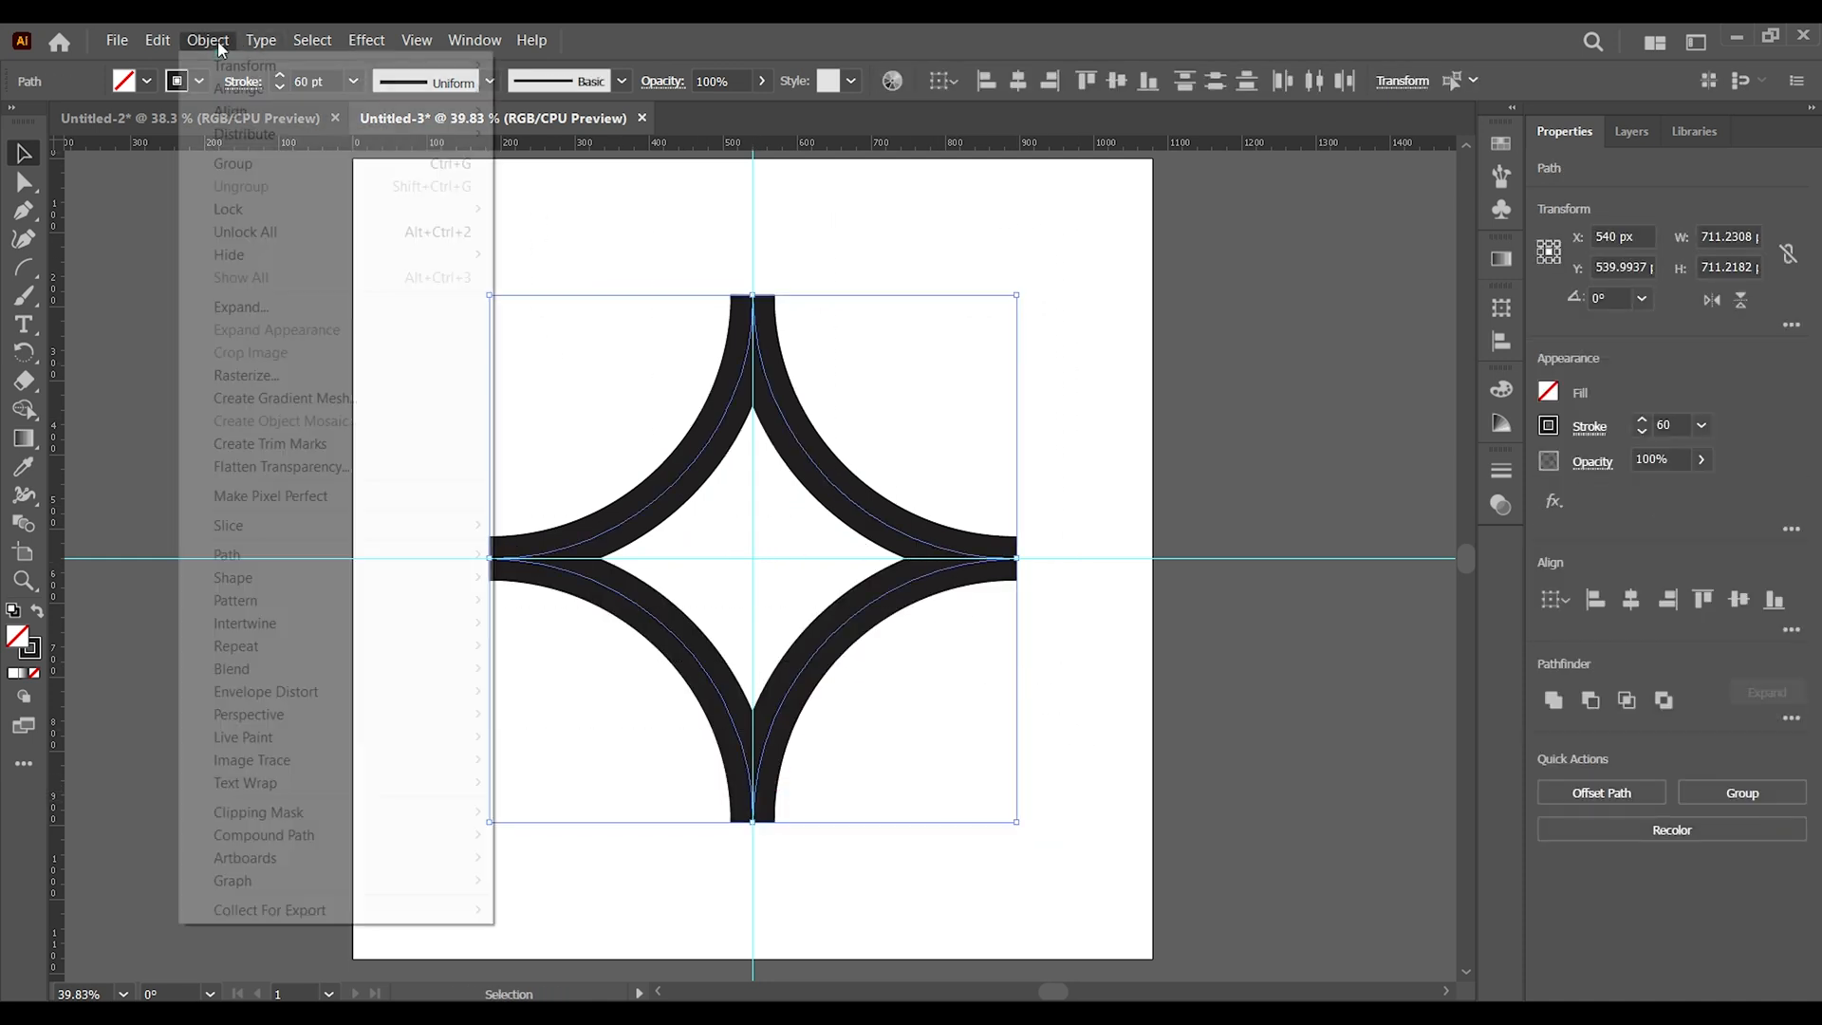
mouse_move(266, 61)
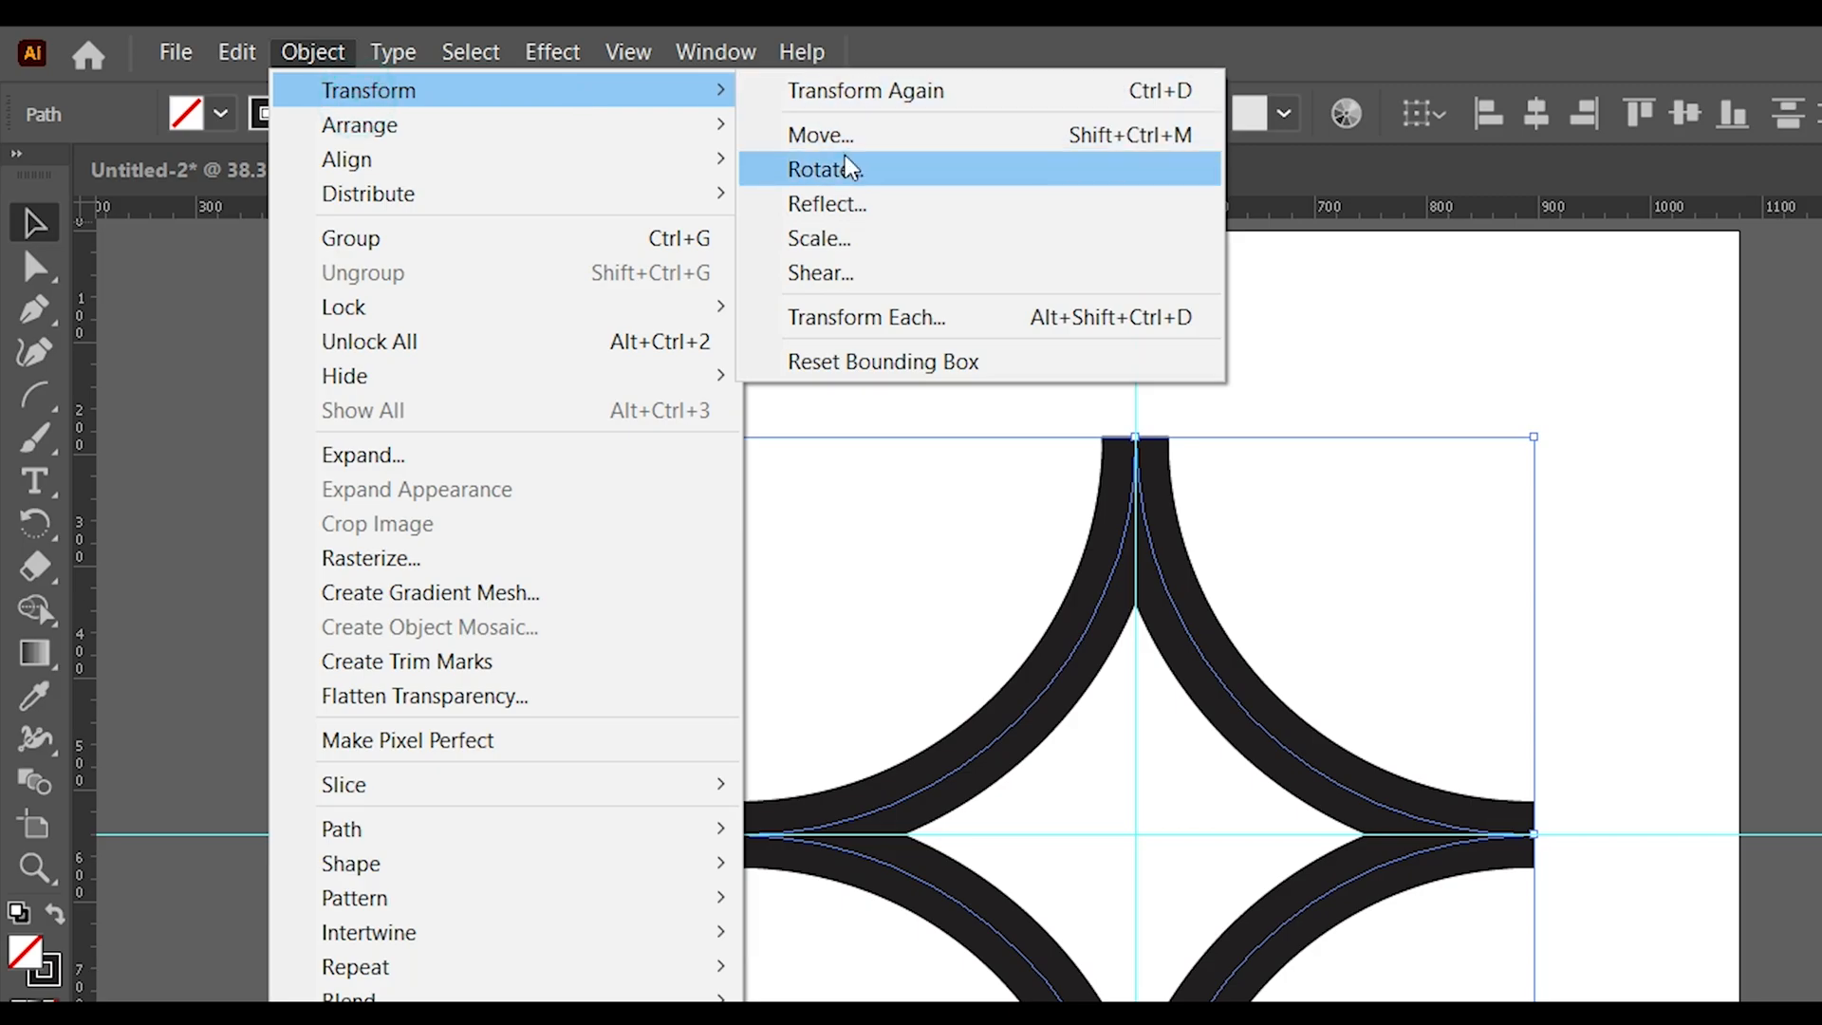
click(844, 158)
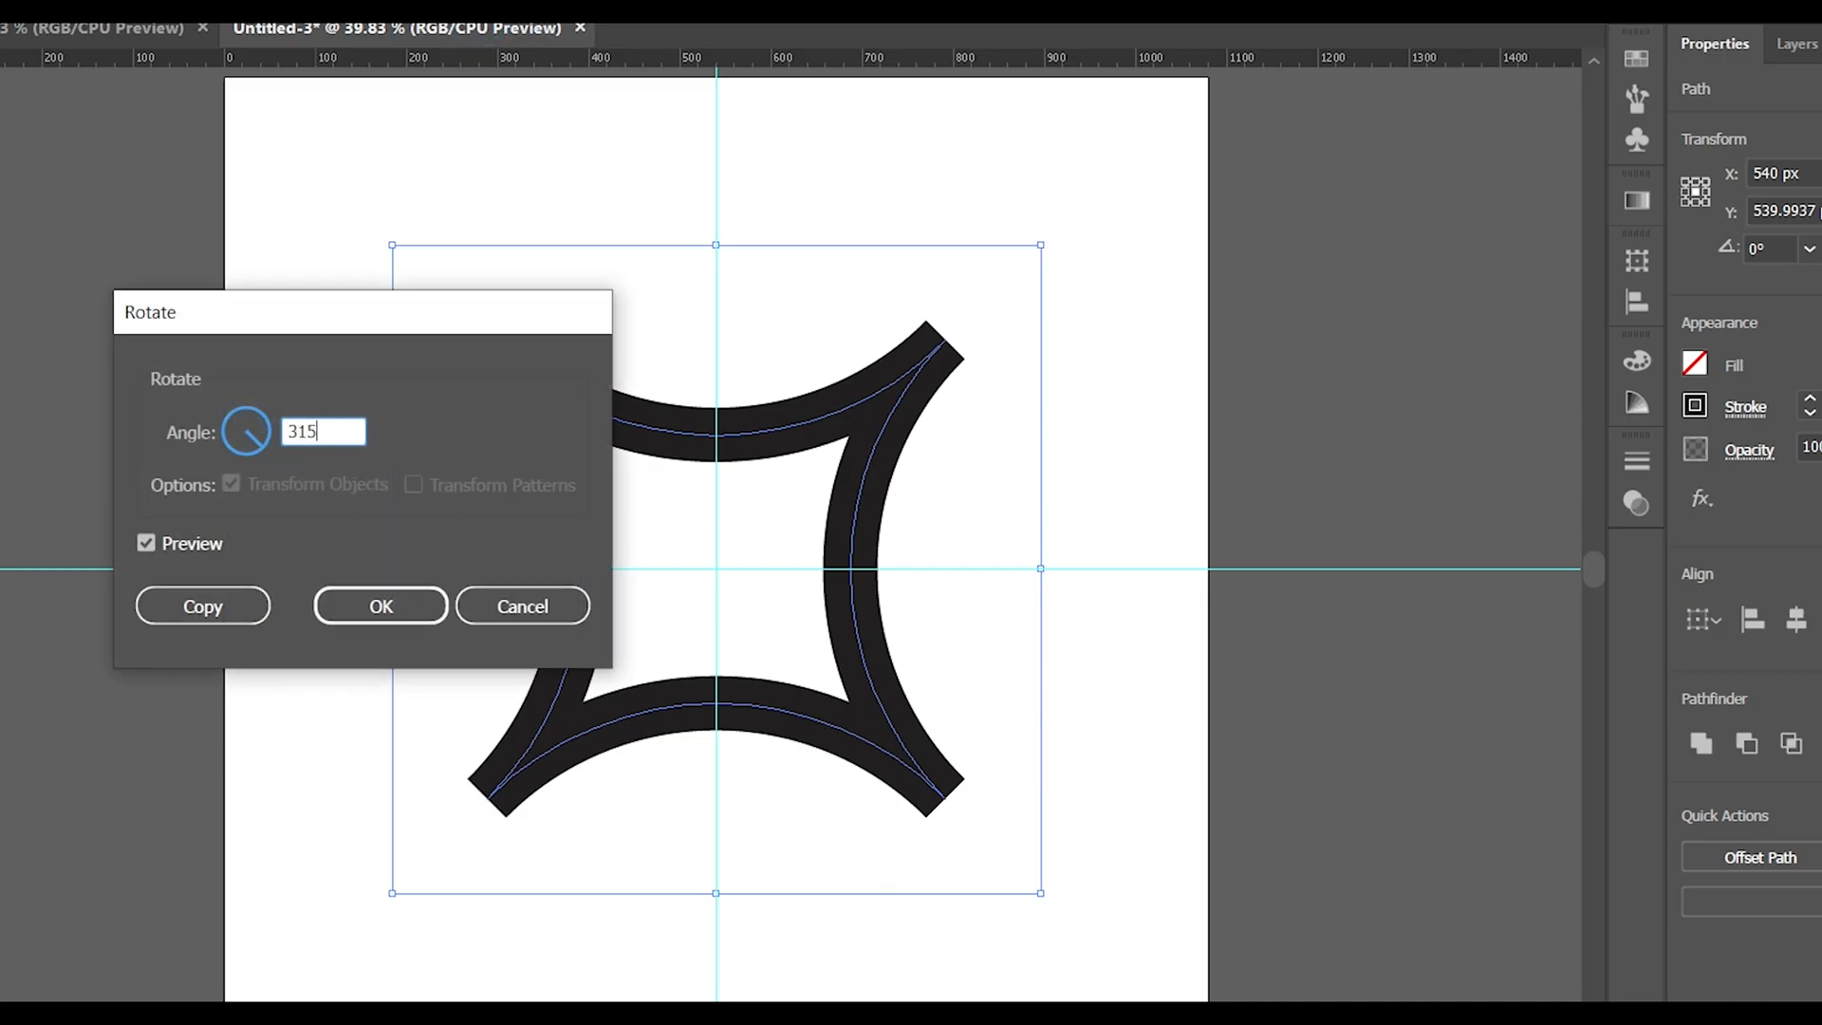
text(315)
click(148, 610)
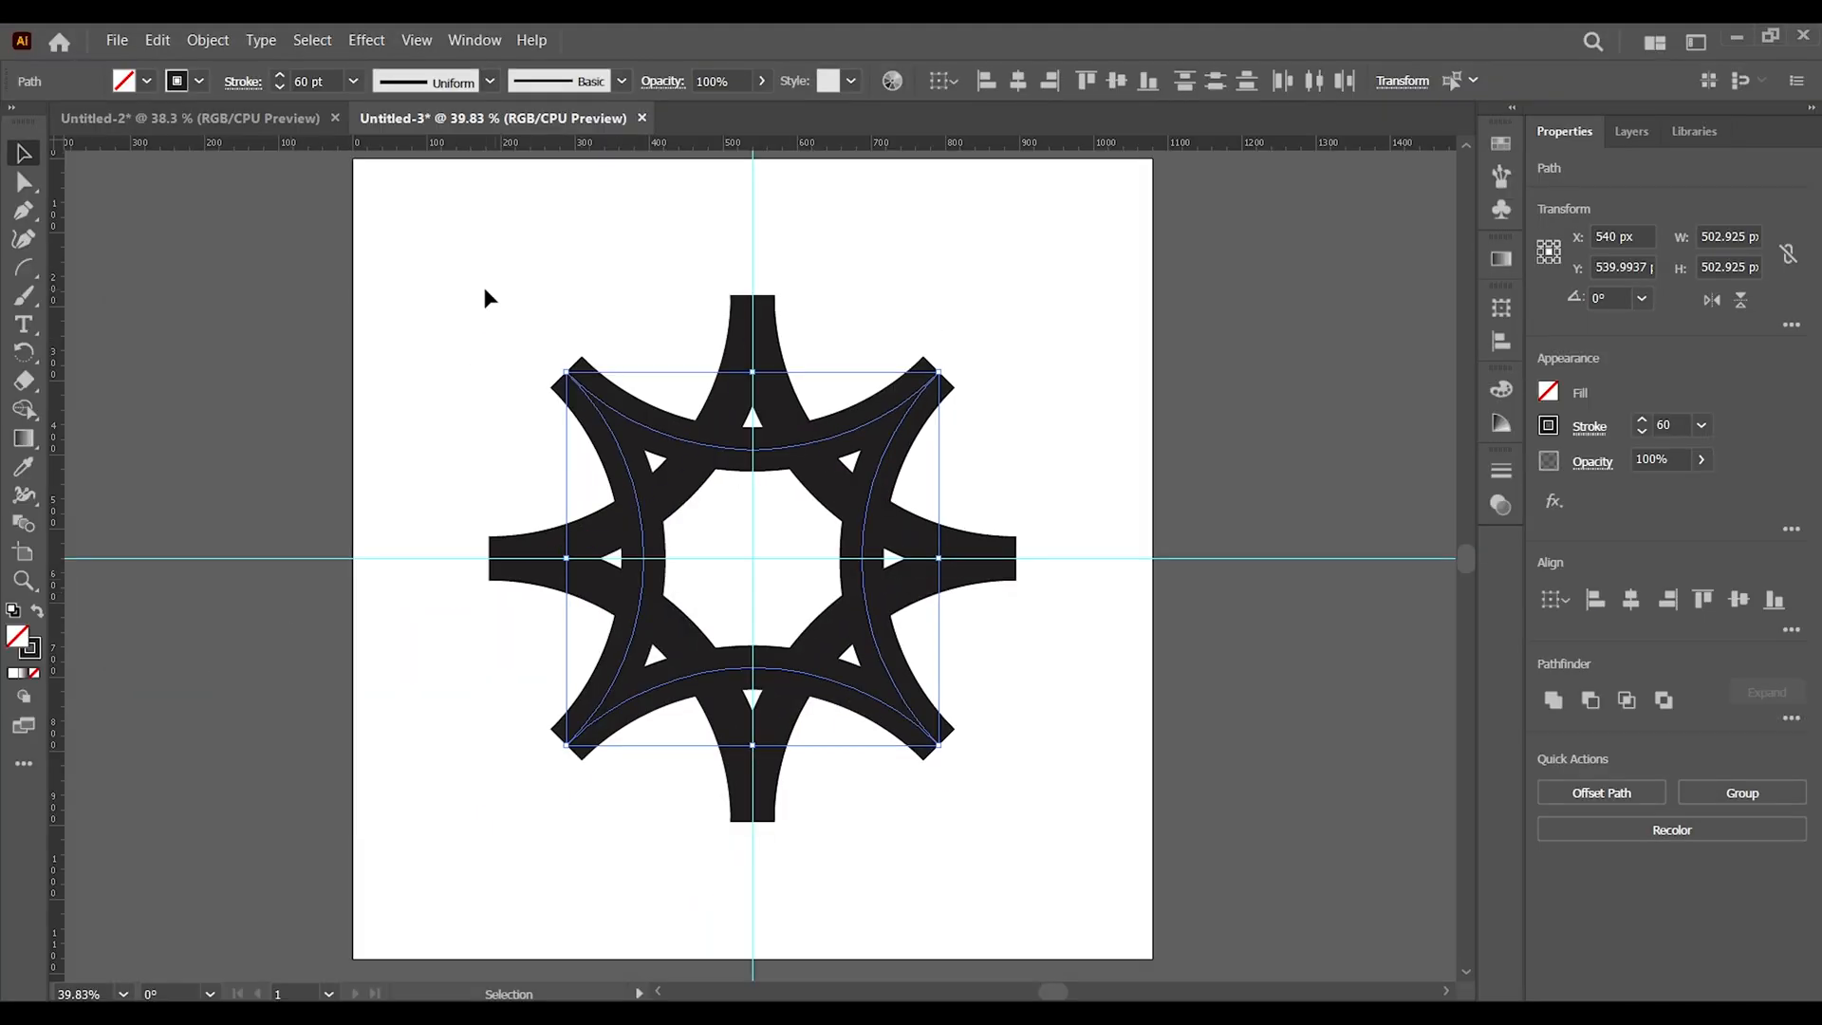
Select the whole eight-pointed star and expand its fill and stroke.
click(484, 298)
drag(447, 268, 1130, 826)
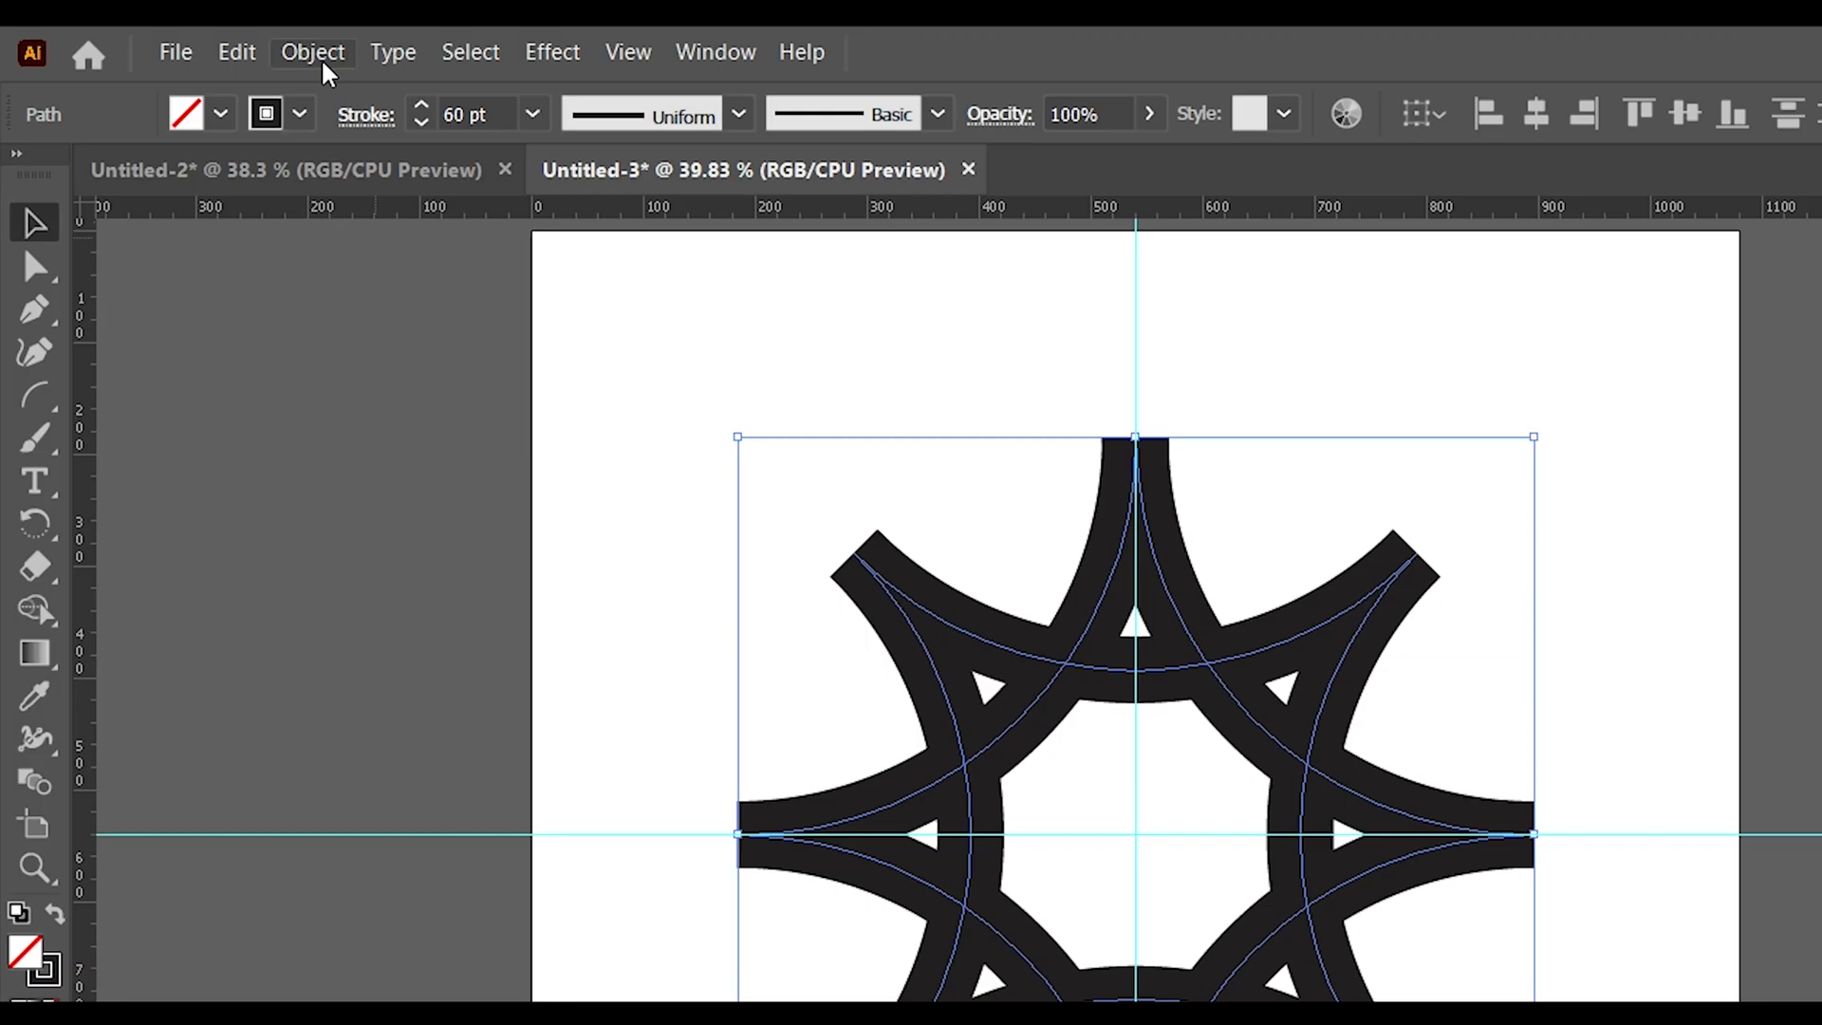
click(321, 57)
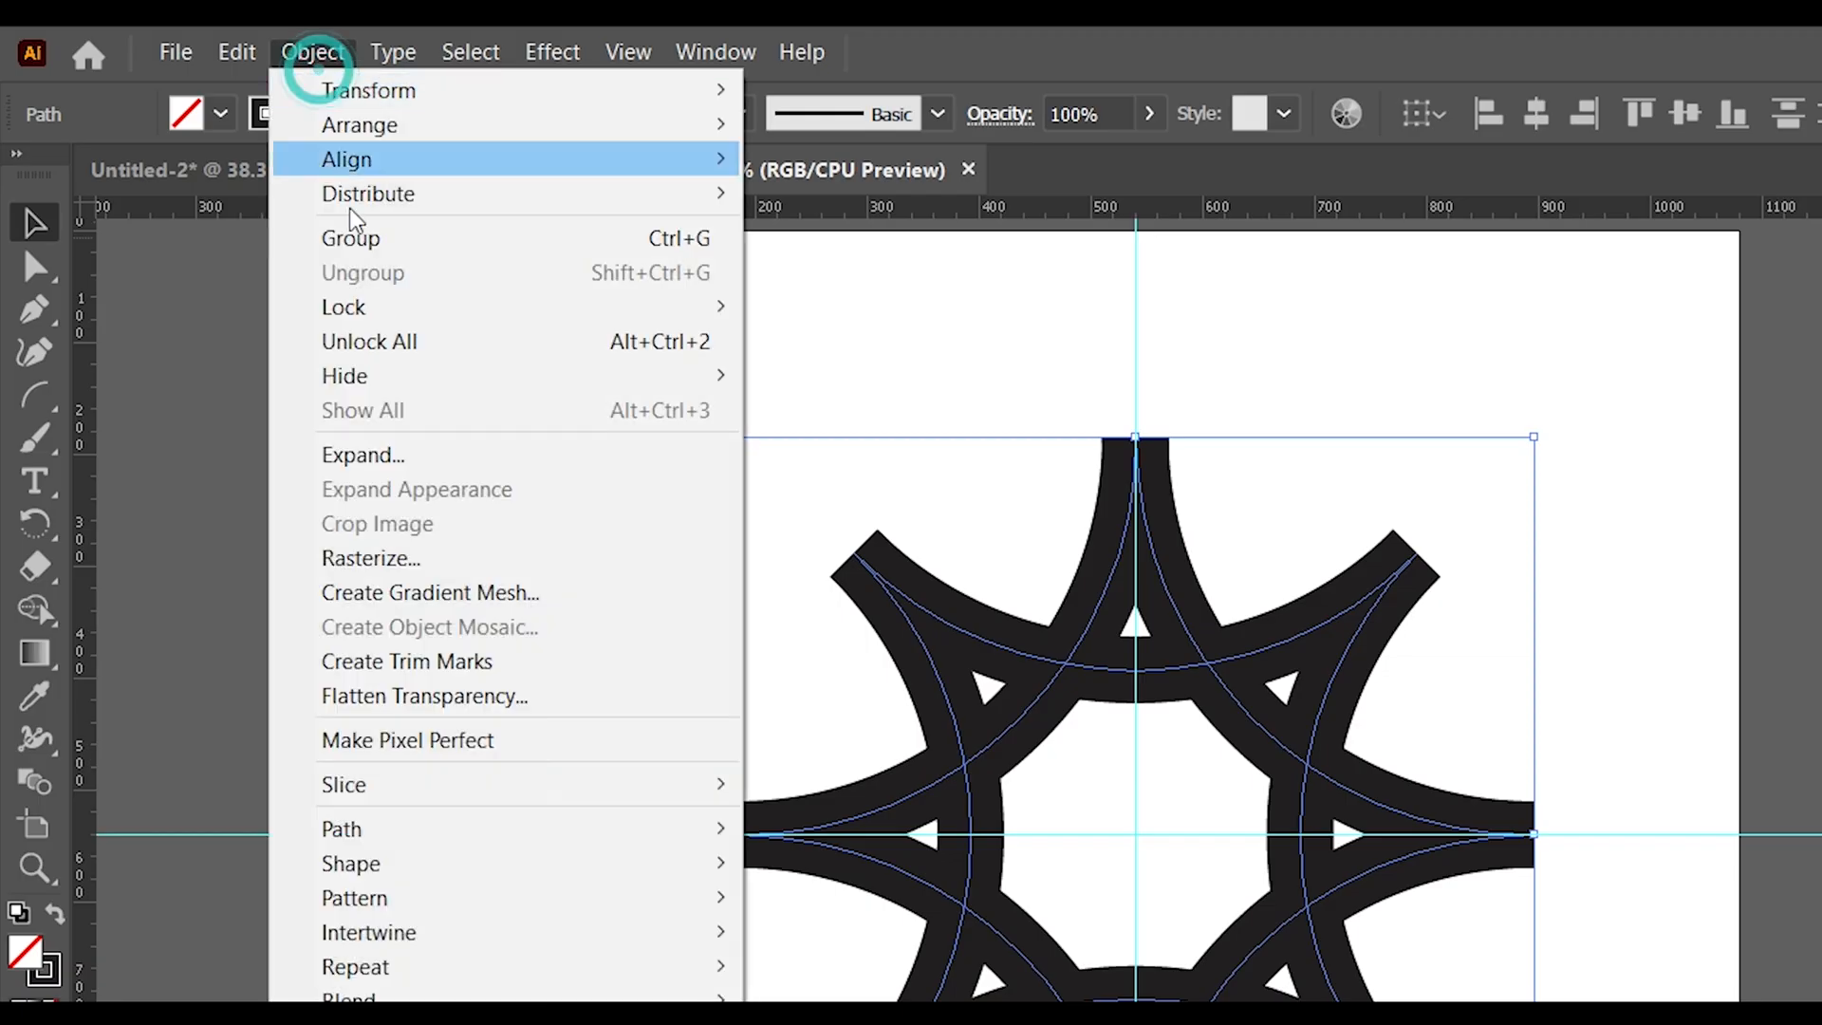
click(408, 458)
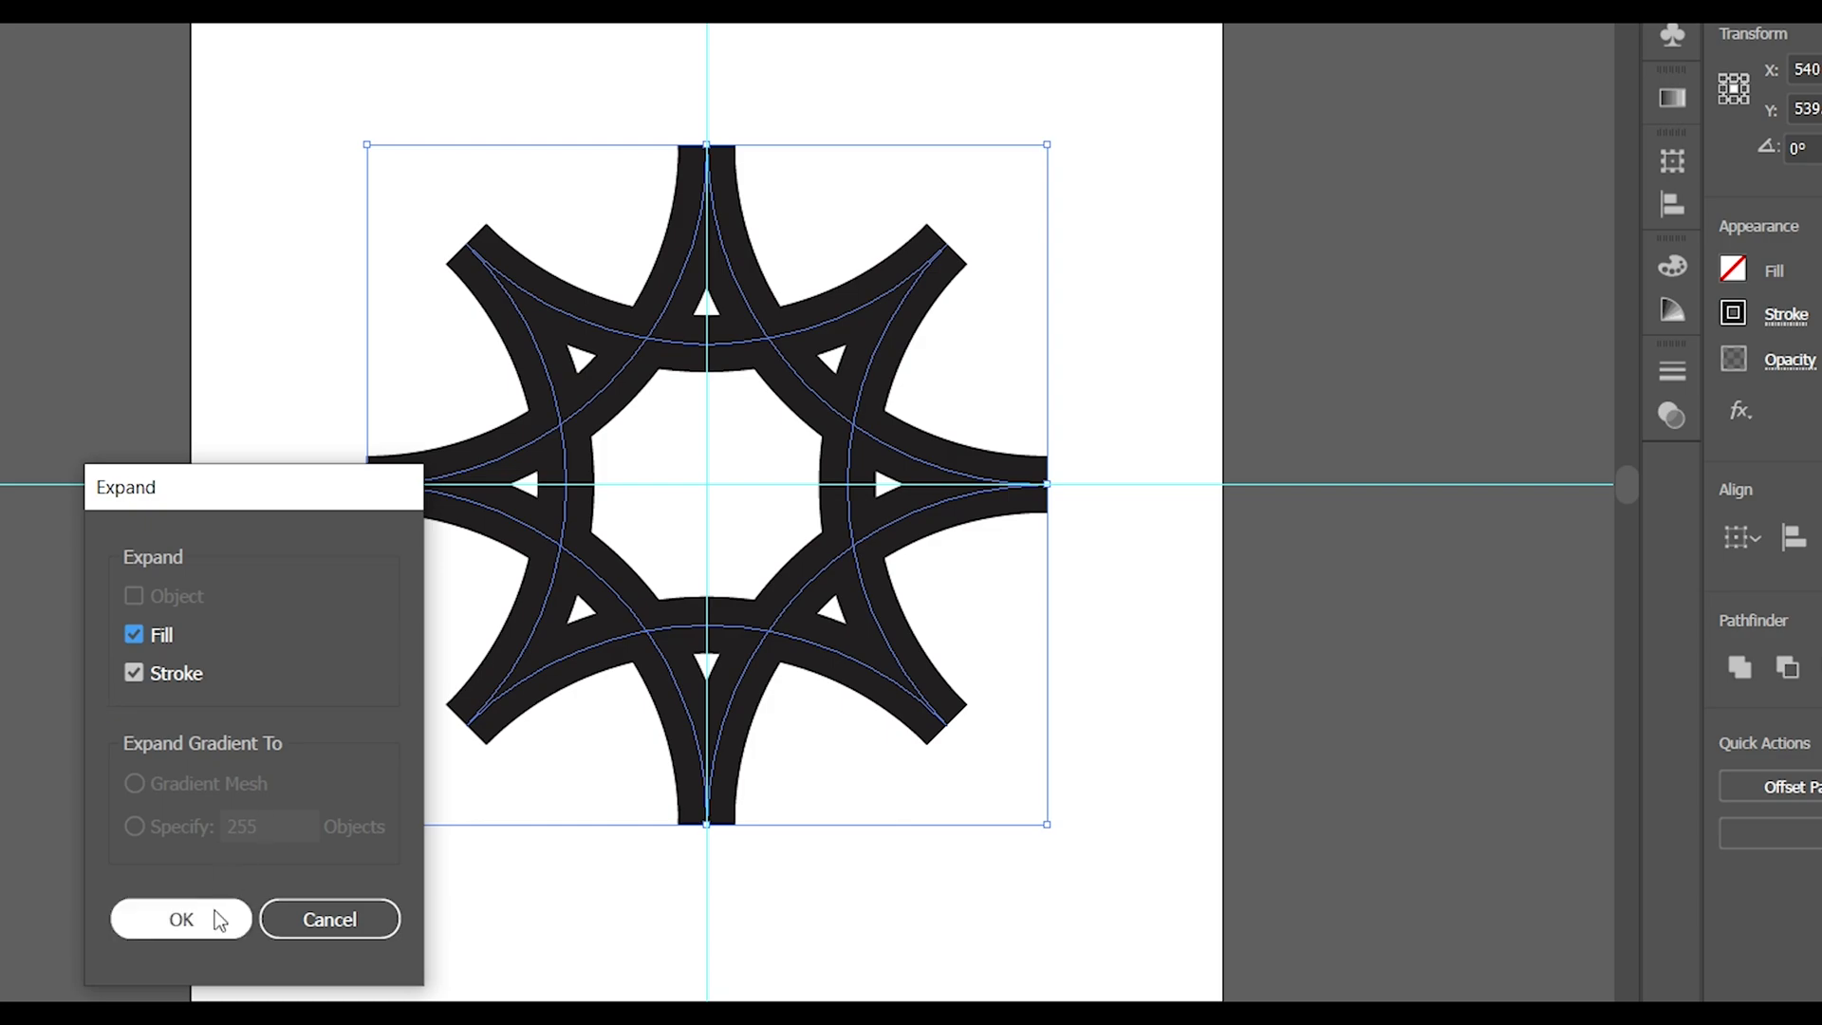
click(217, 918)
With the Shape Builder and a red fill, merge the upper-right arc's pieces on both sides of its crossing with the right-hand arc.
click(26, 413)
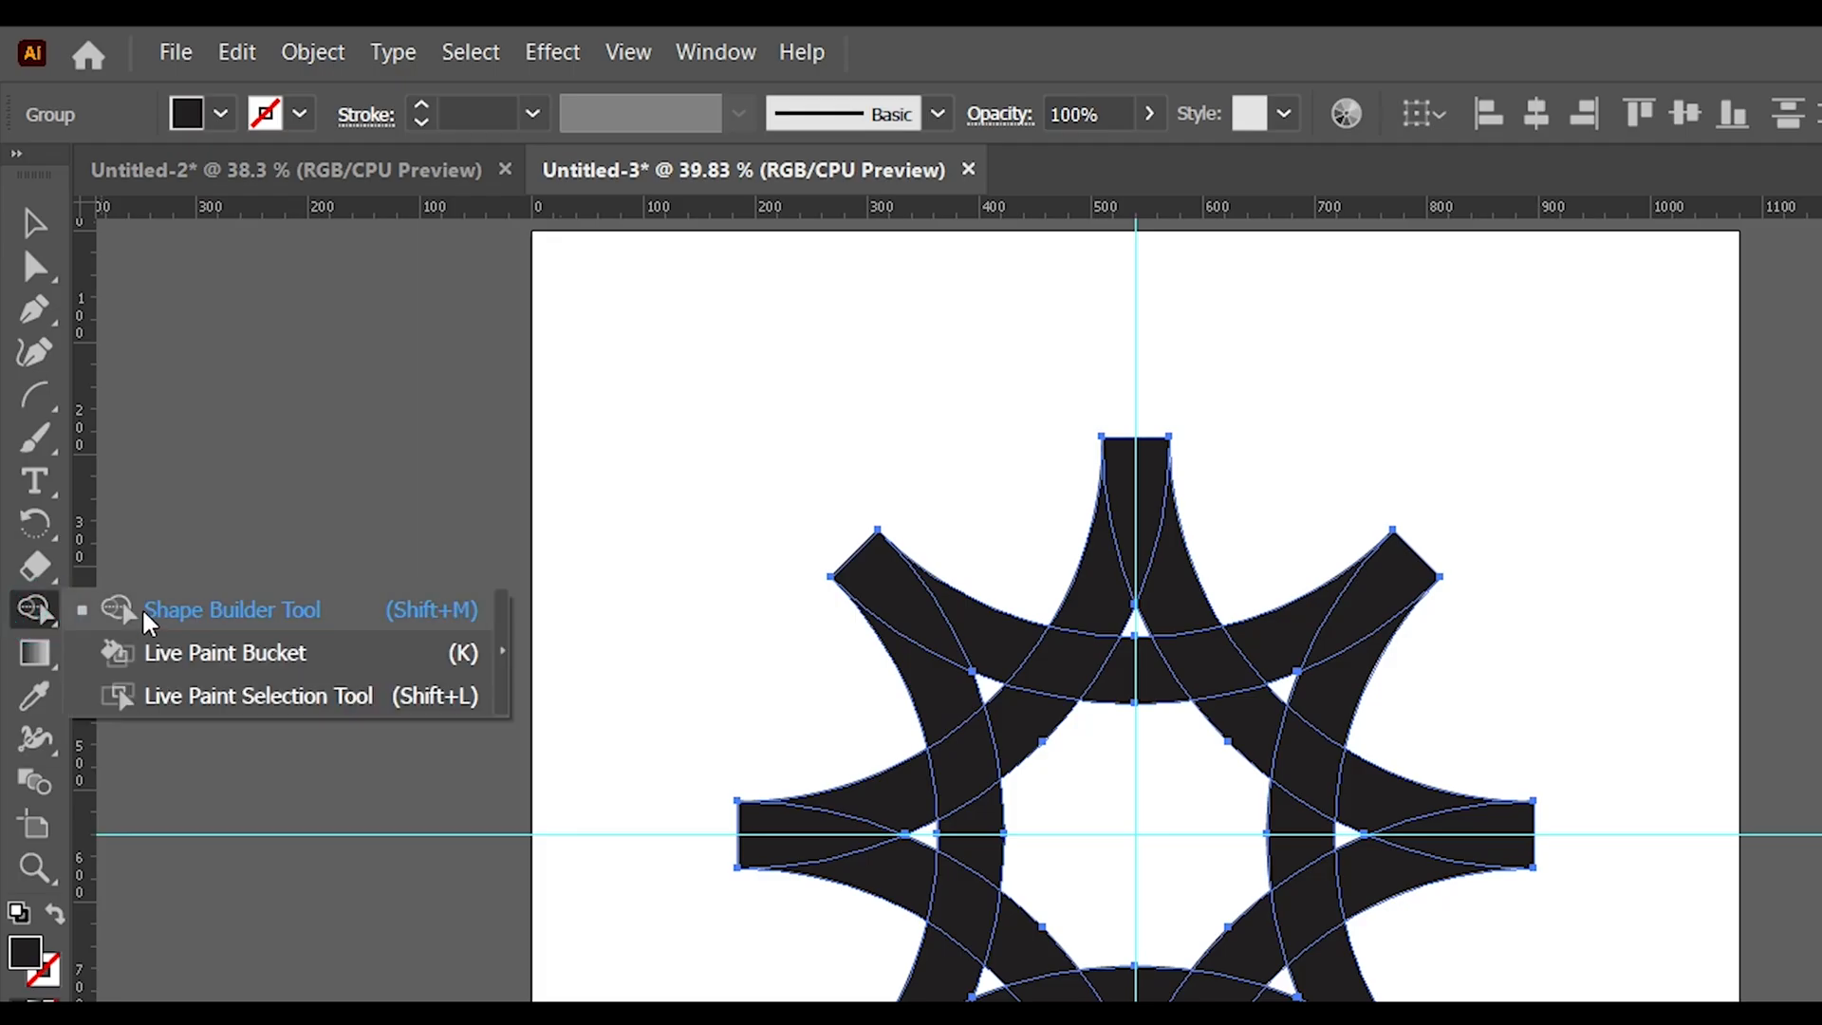
click(149, 619)
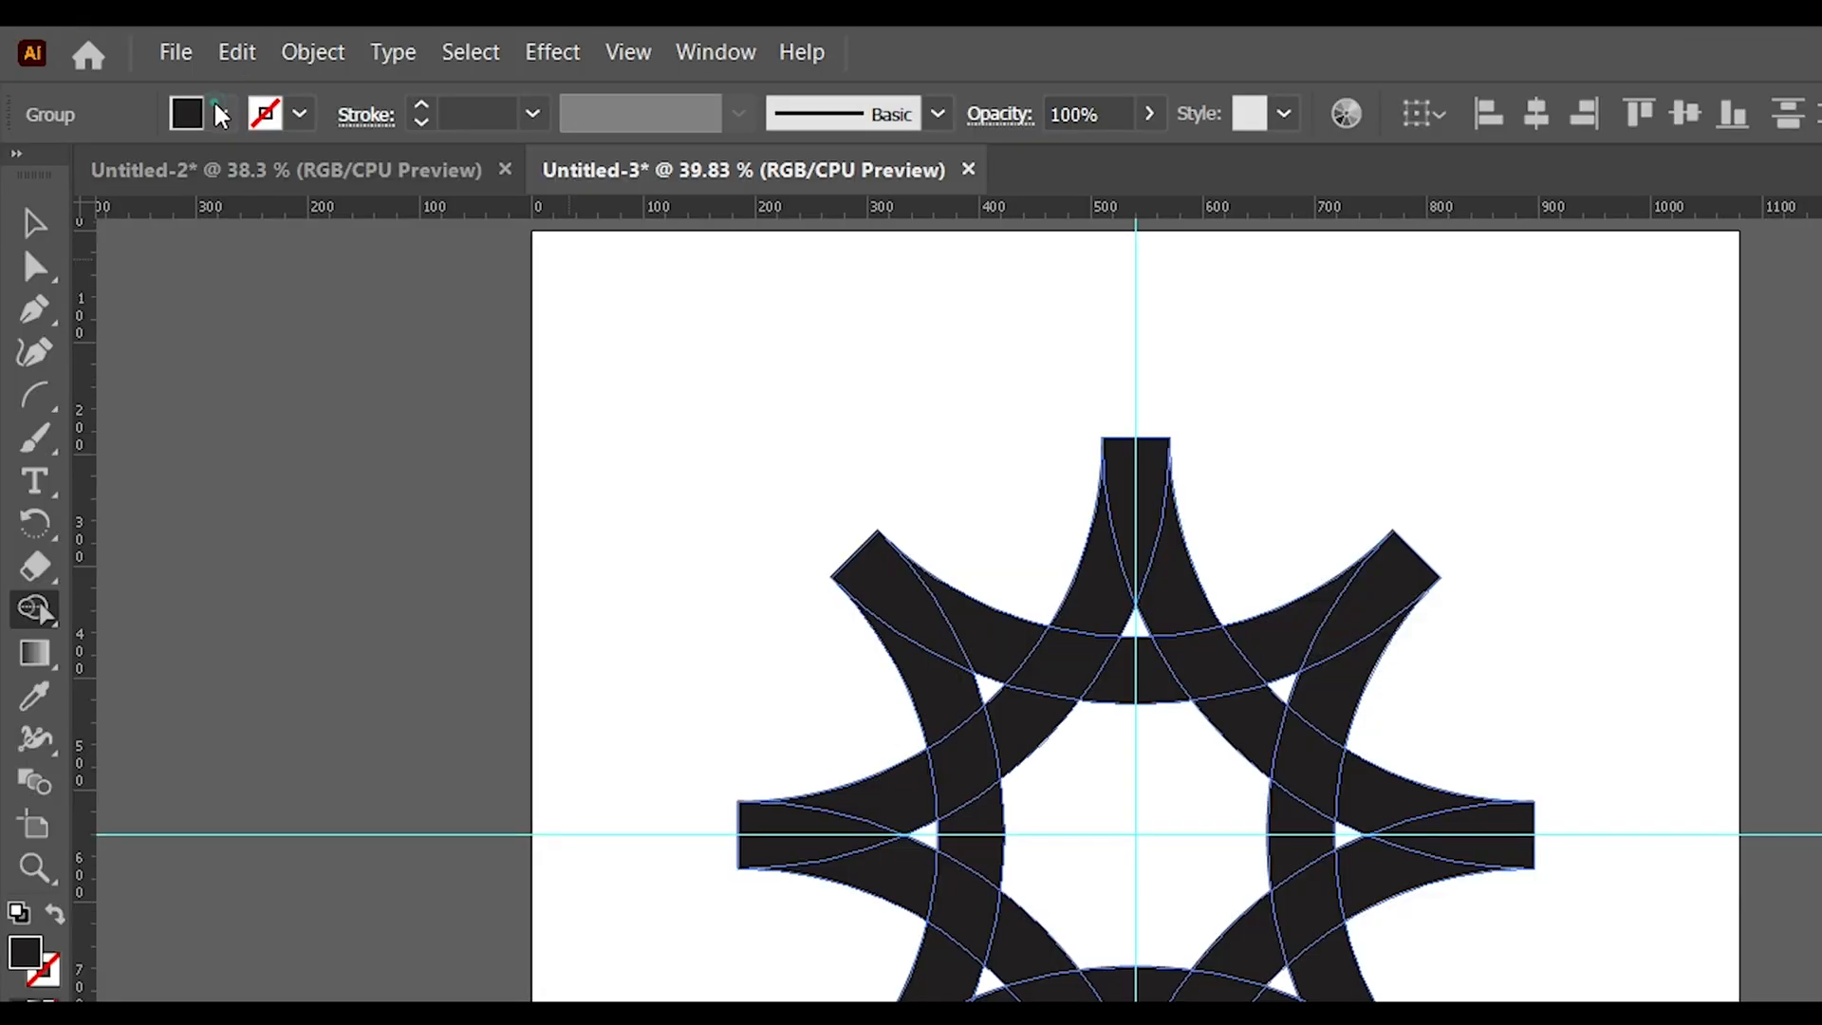
click(146, 81)
click(82, 121)
click(1271, 643)
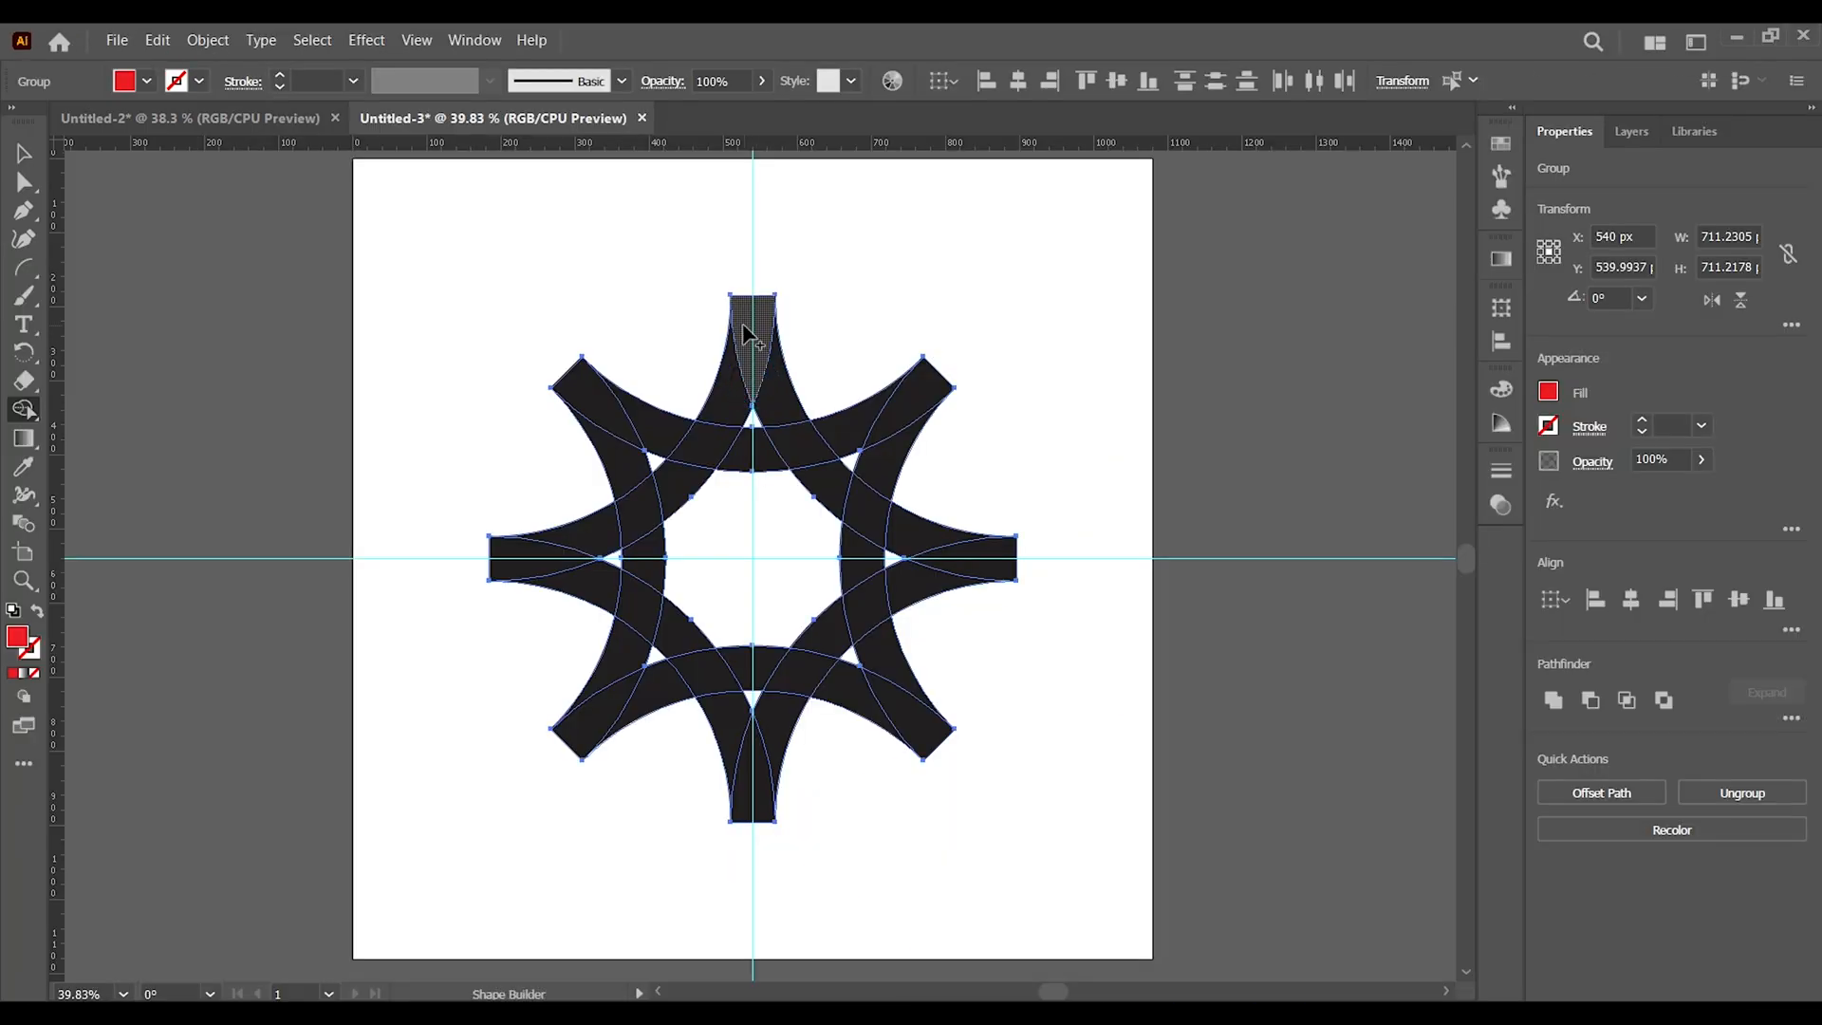
drag(750, 334, 833, 502)
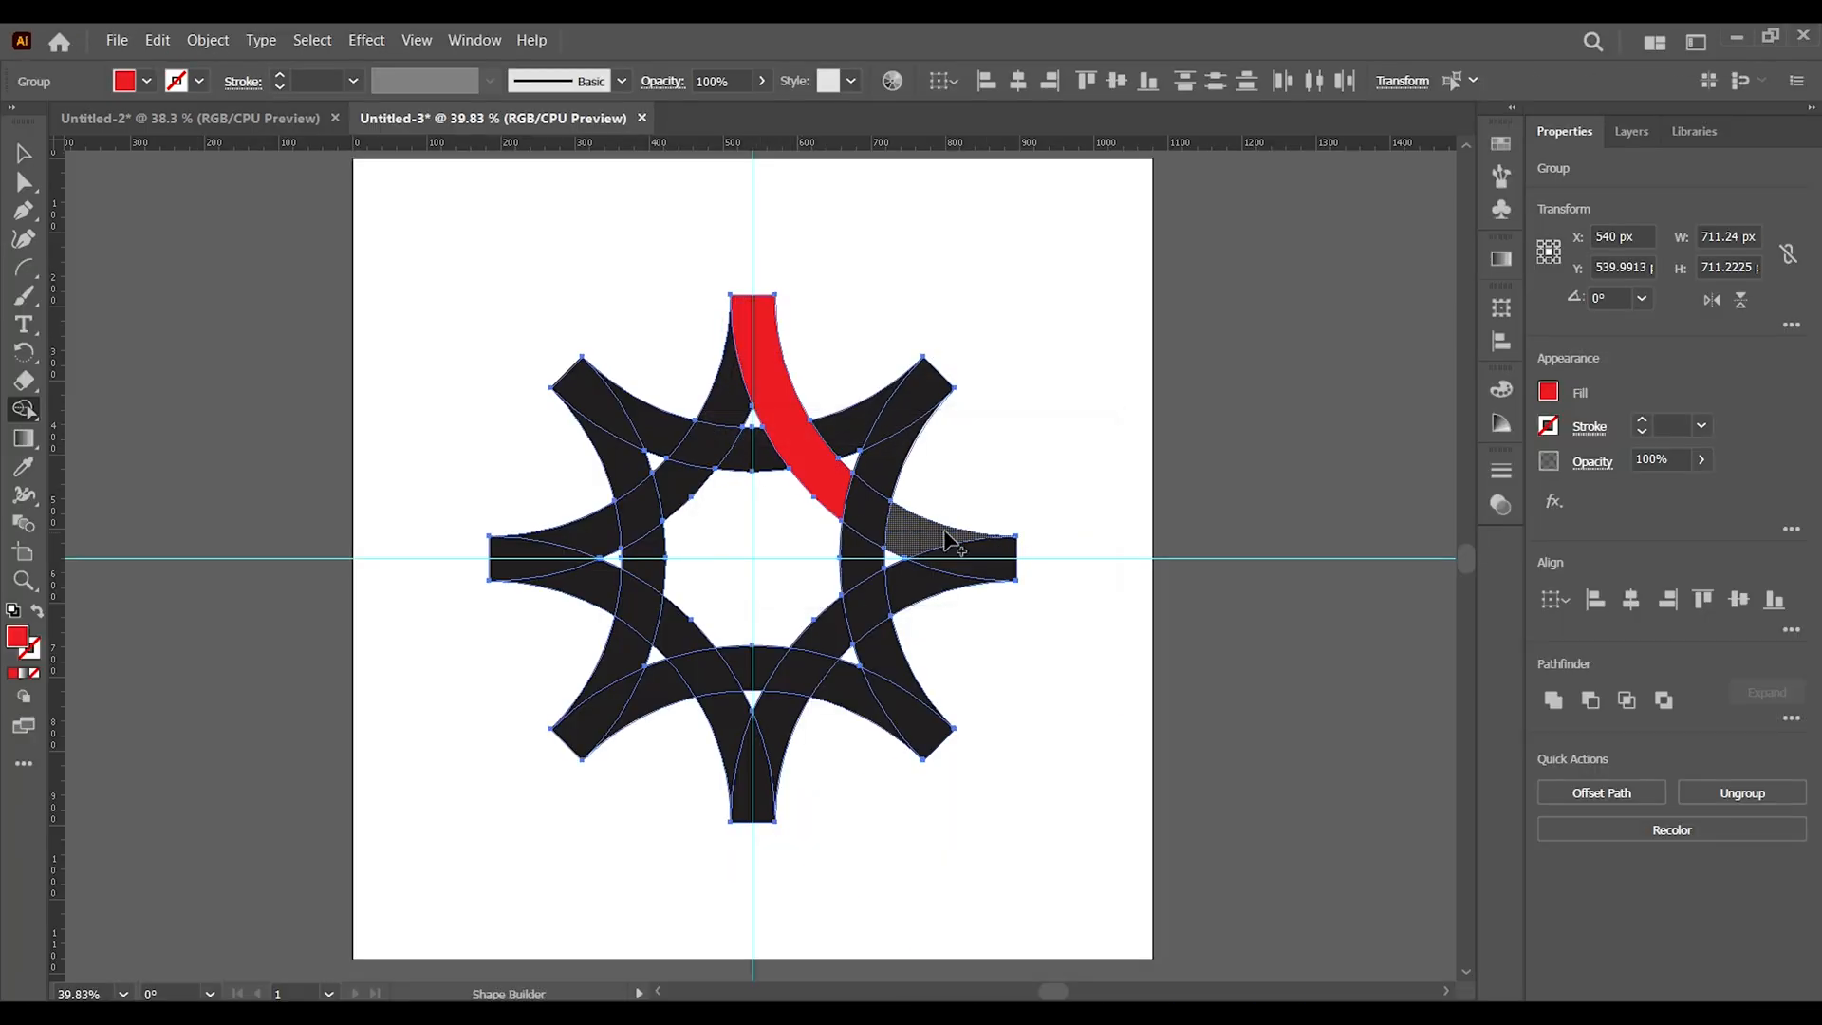
click(925, 541)
Ungroup the two groups that contain the red pieces of the upper-right arc.
click(25, 151)
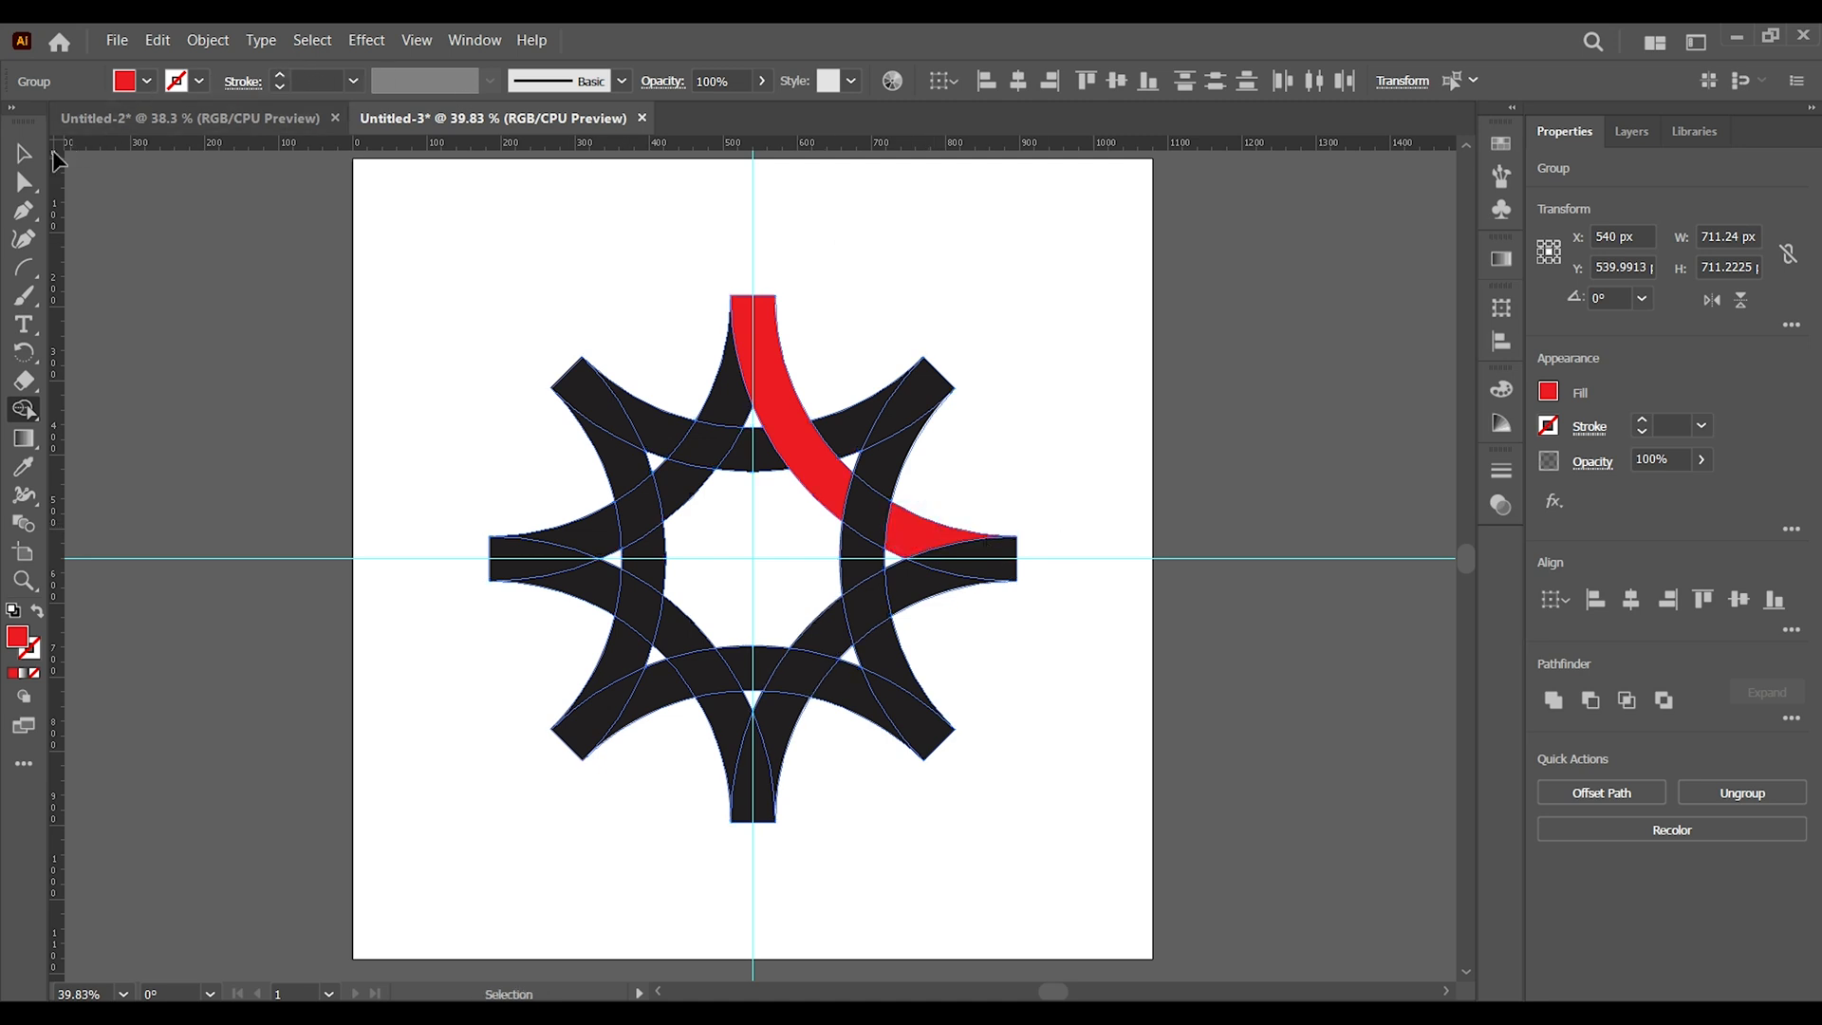
click(639, 260)
right_click(767, 373)
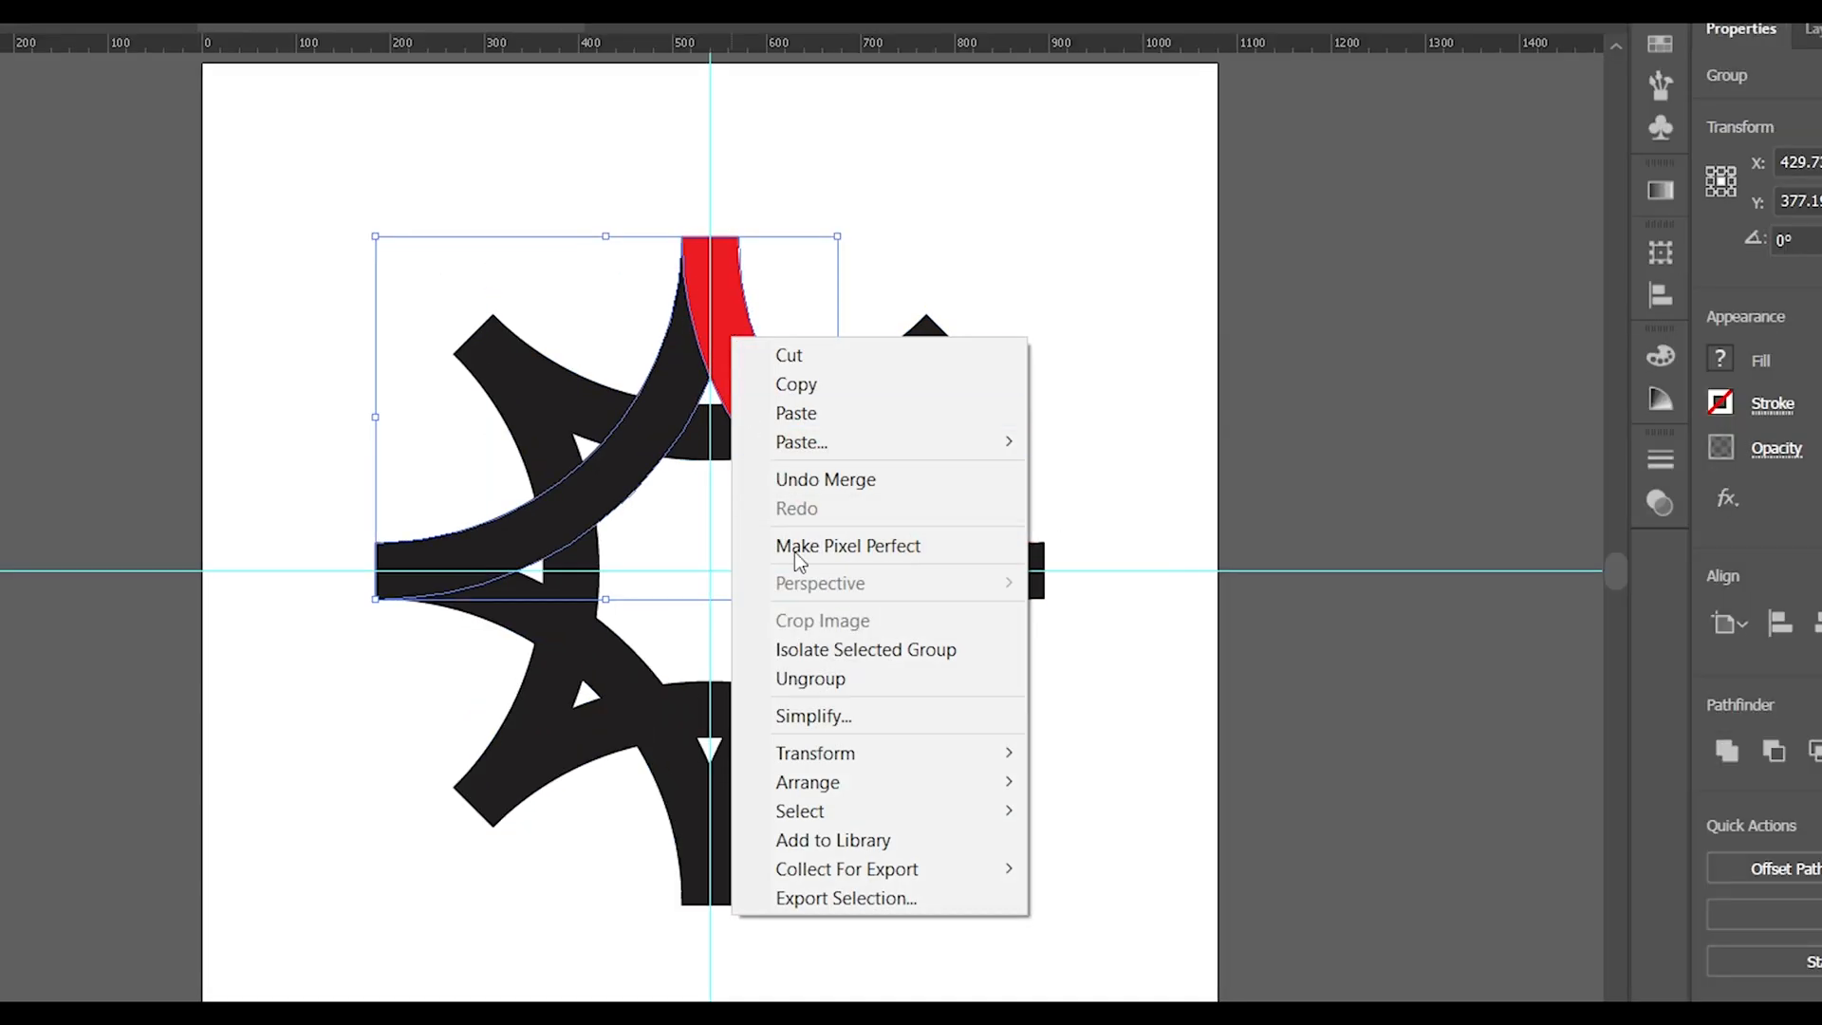
click(811, 677)
click(948, 224)
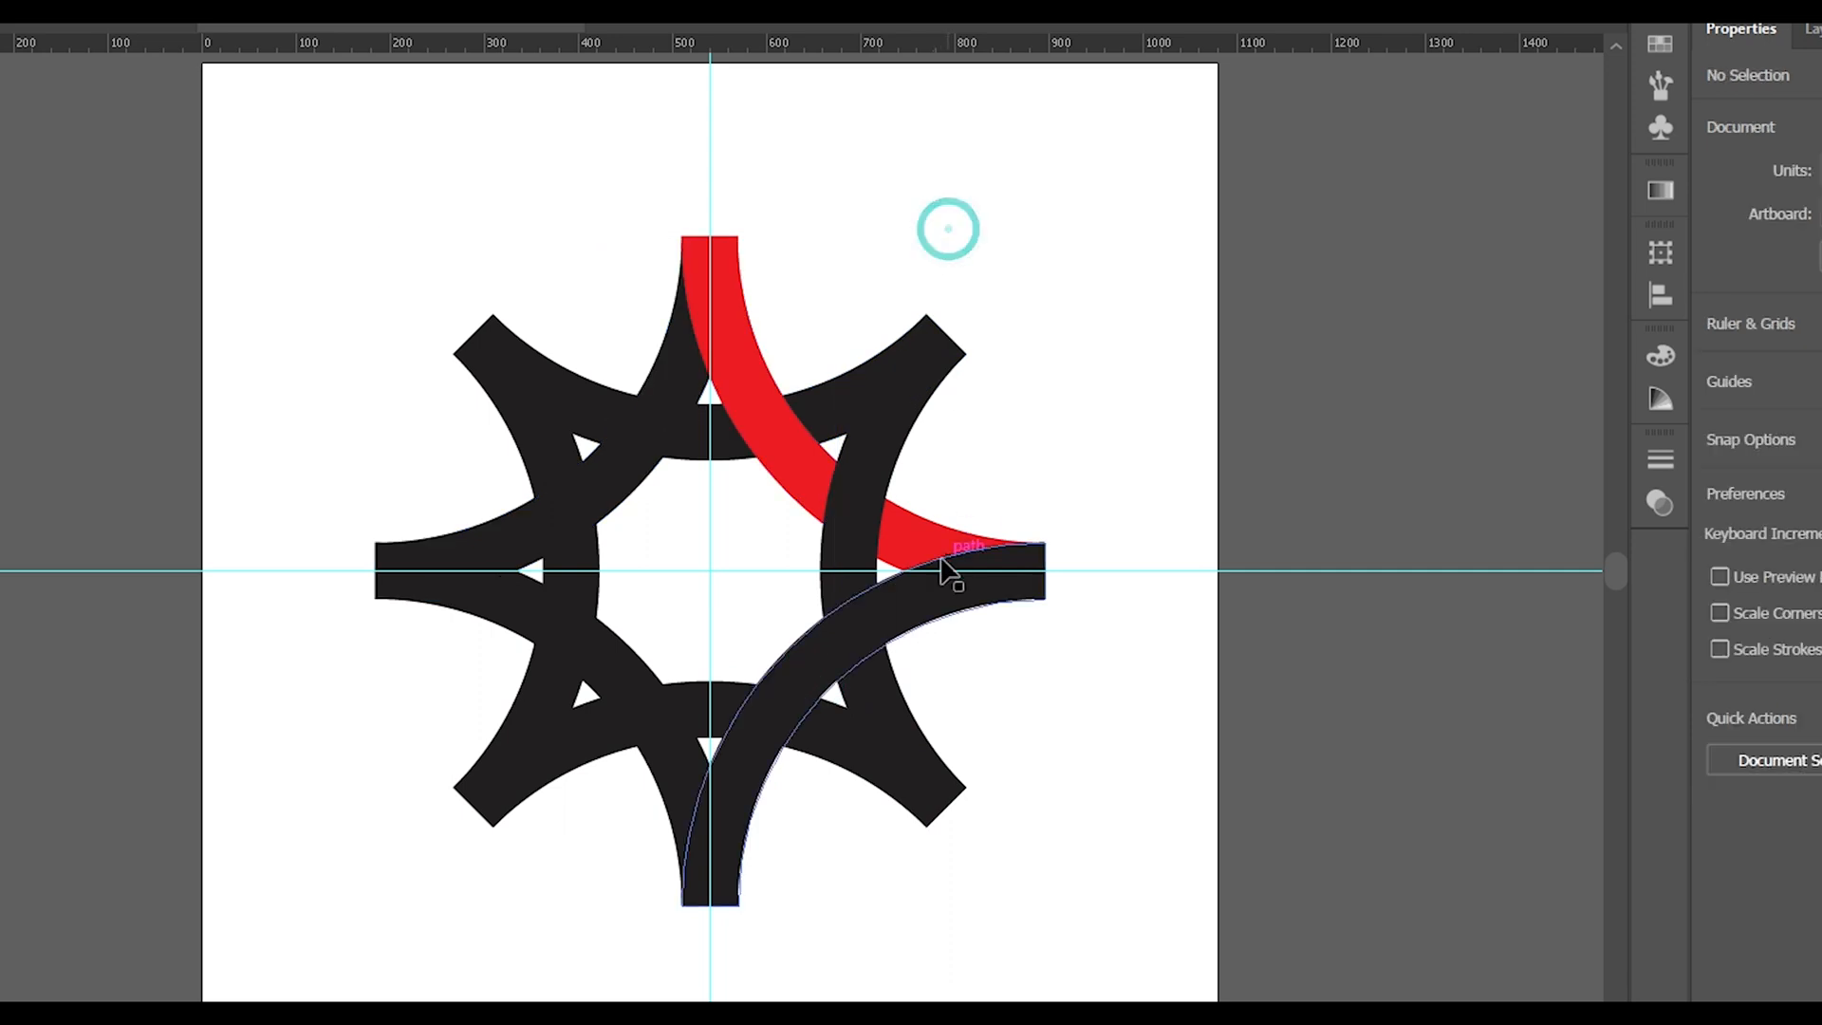
click(925, 551)
right_click(925, 550)
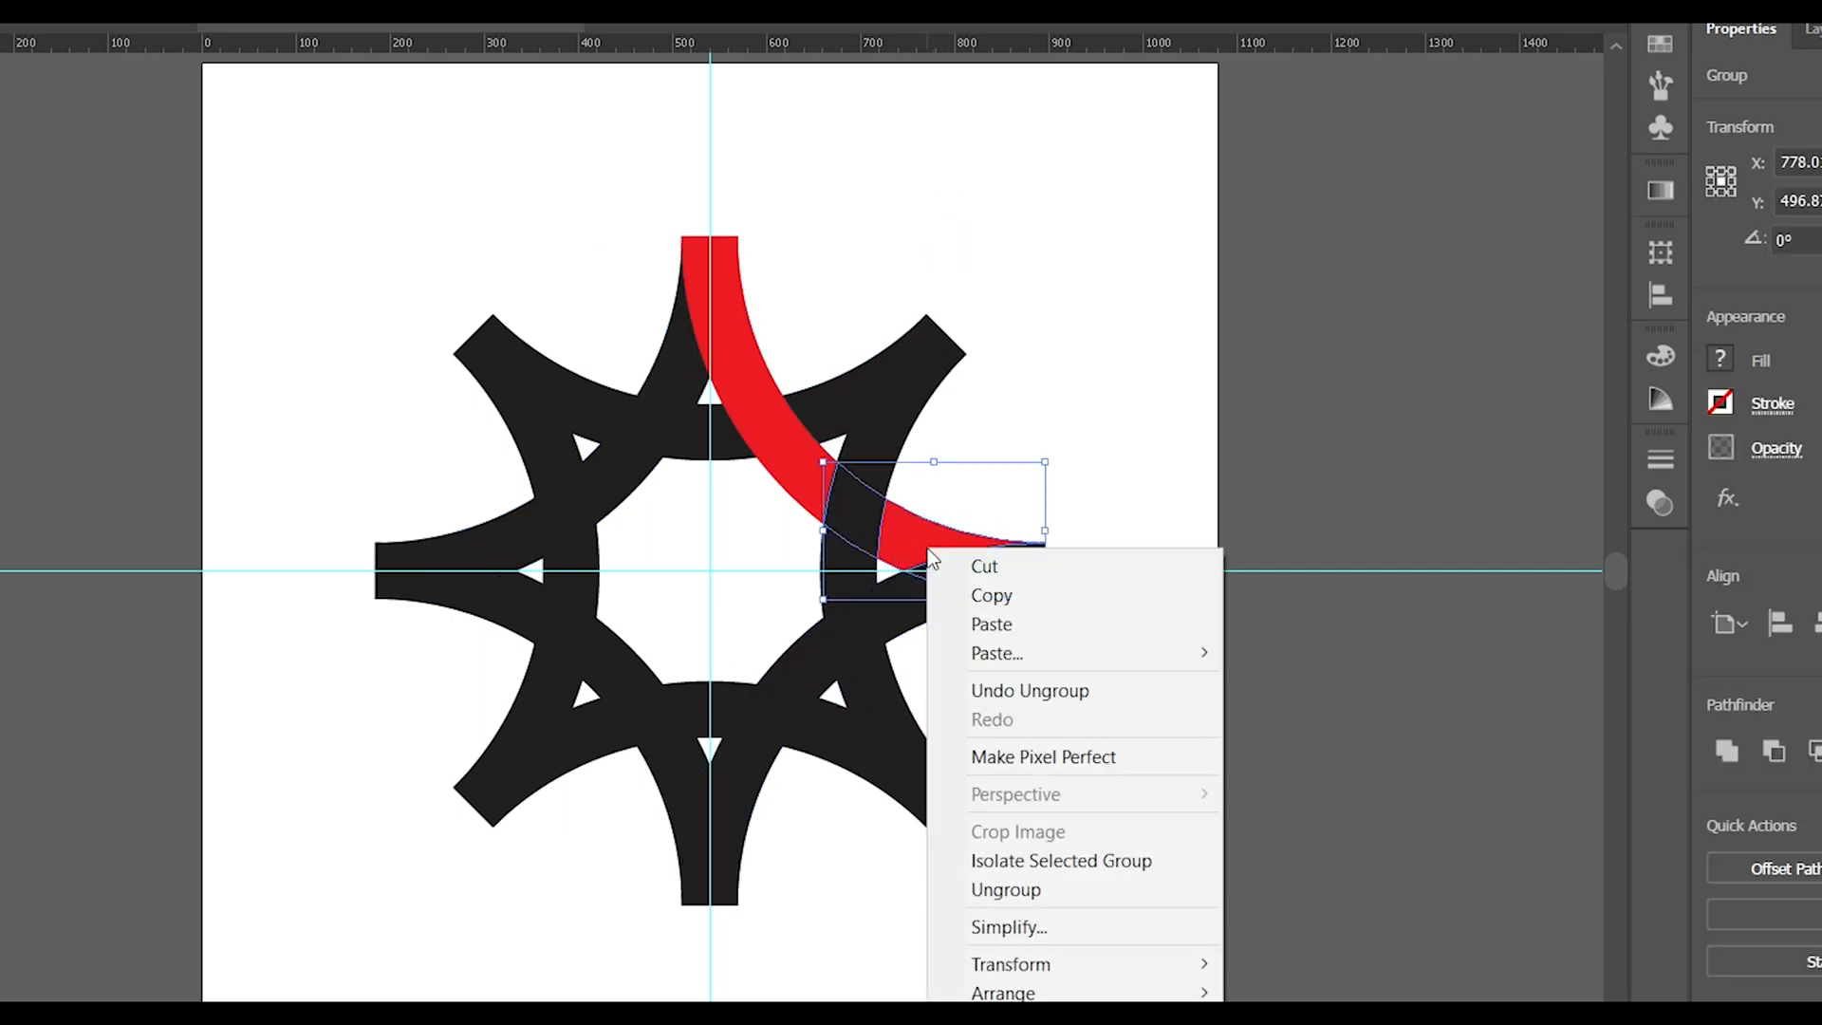
click(1048, 890)
click(1021, 252)
Group the two red pieces of the upper-right arc.
click(736, 379)
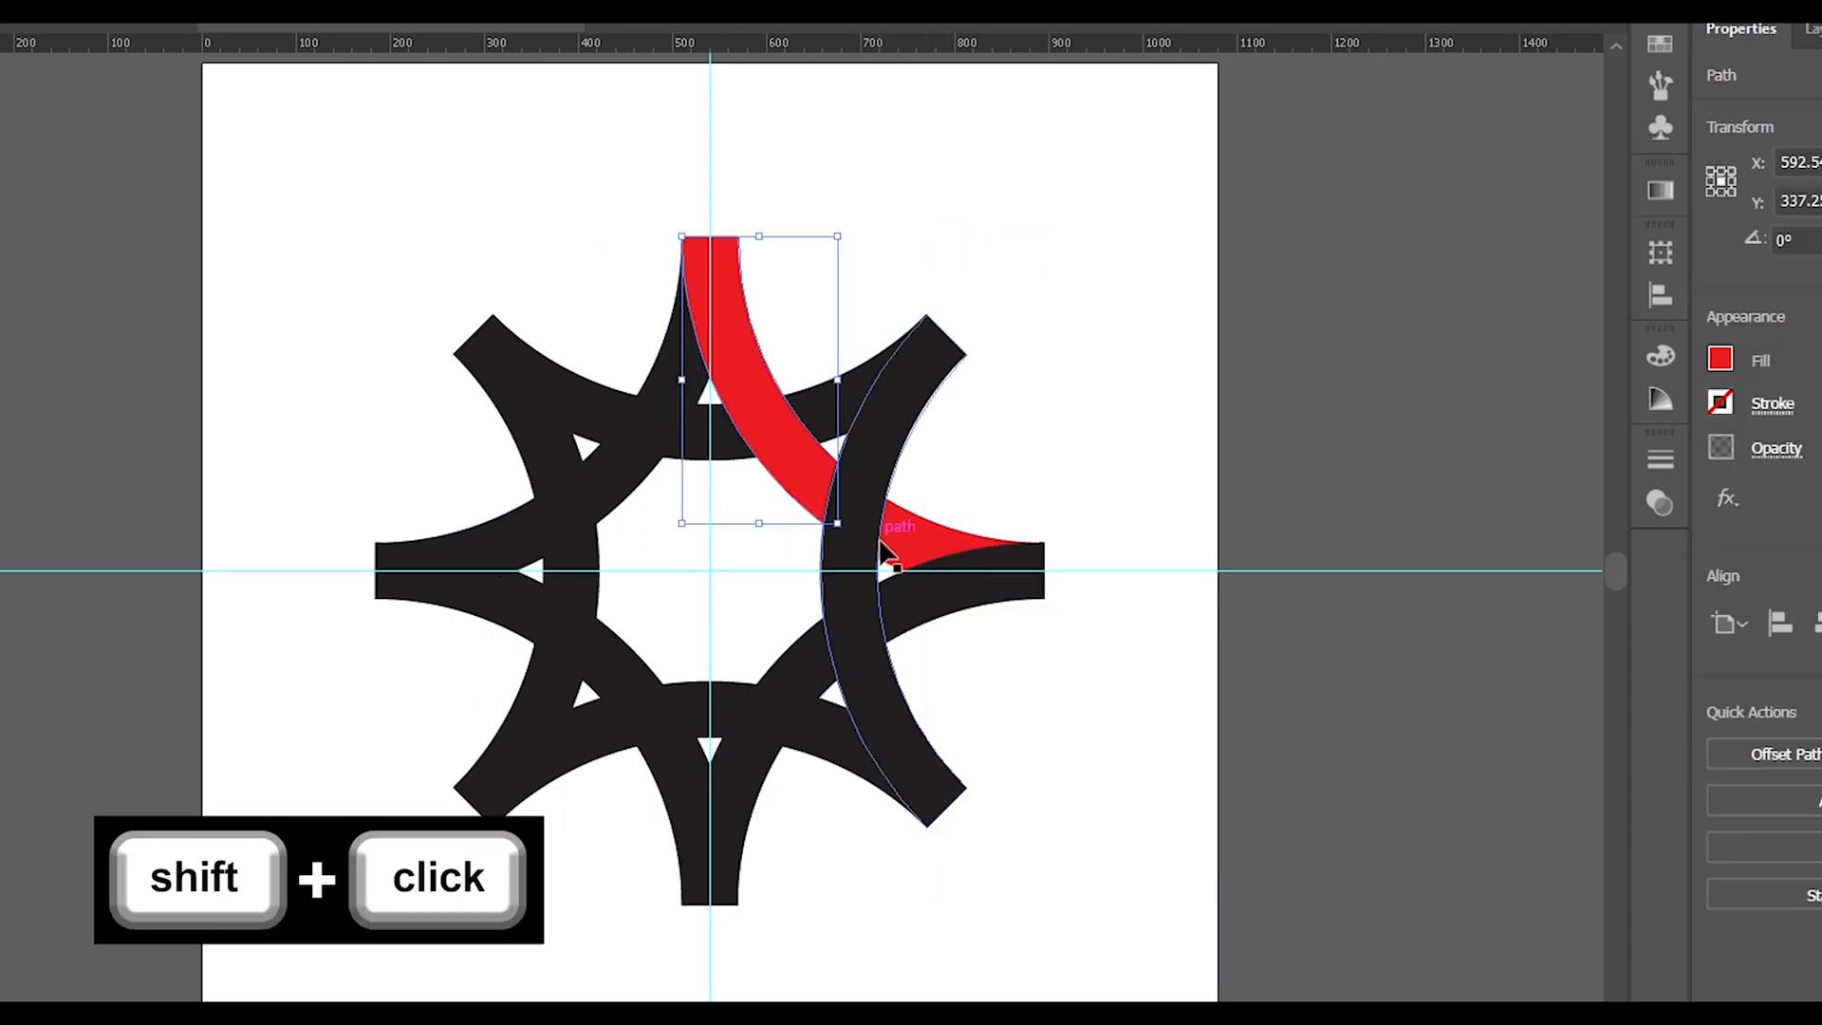
shift+click(892, 533)
right_click(777, 436)
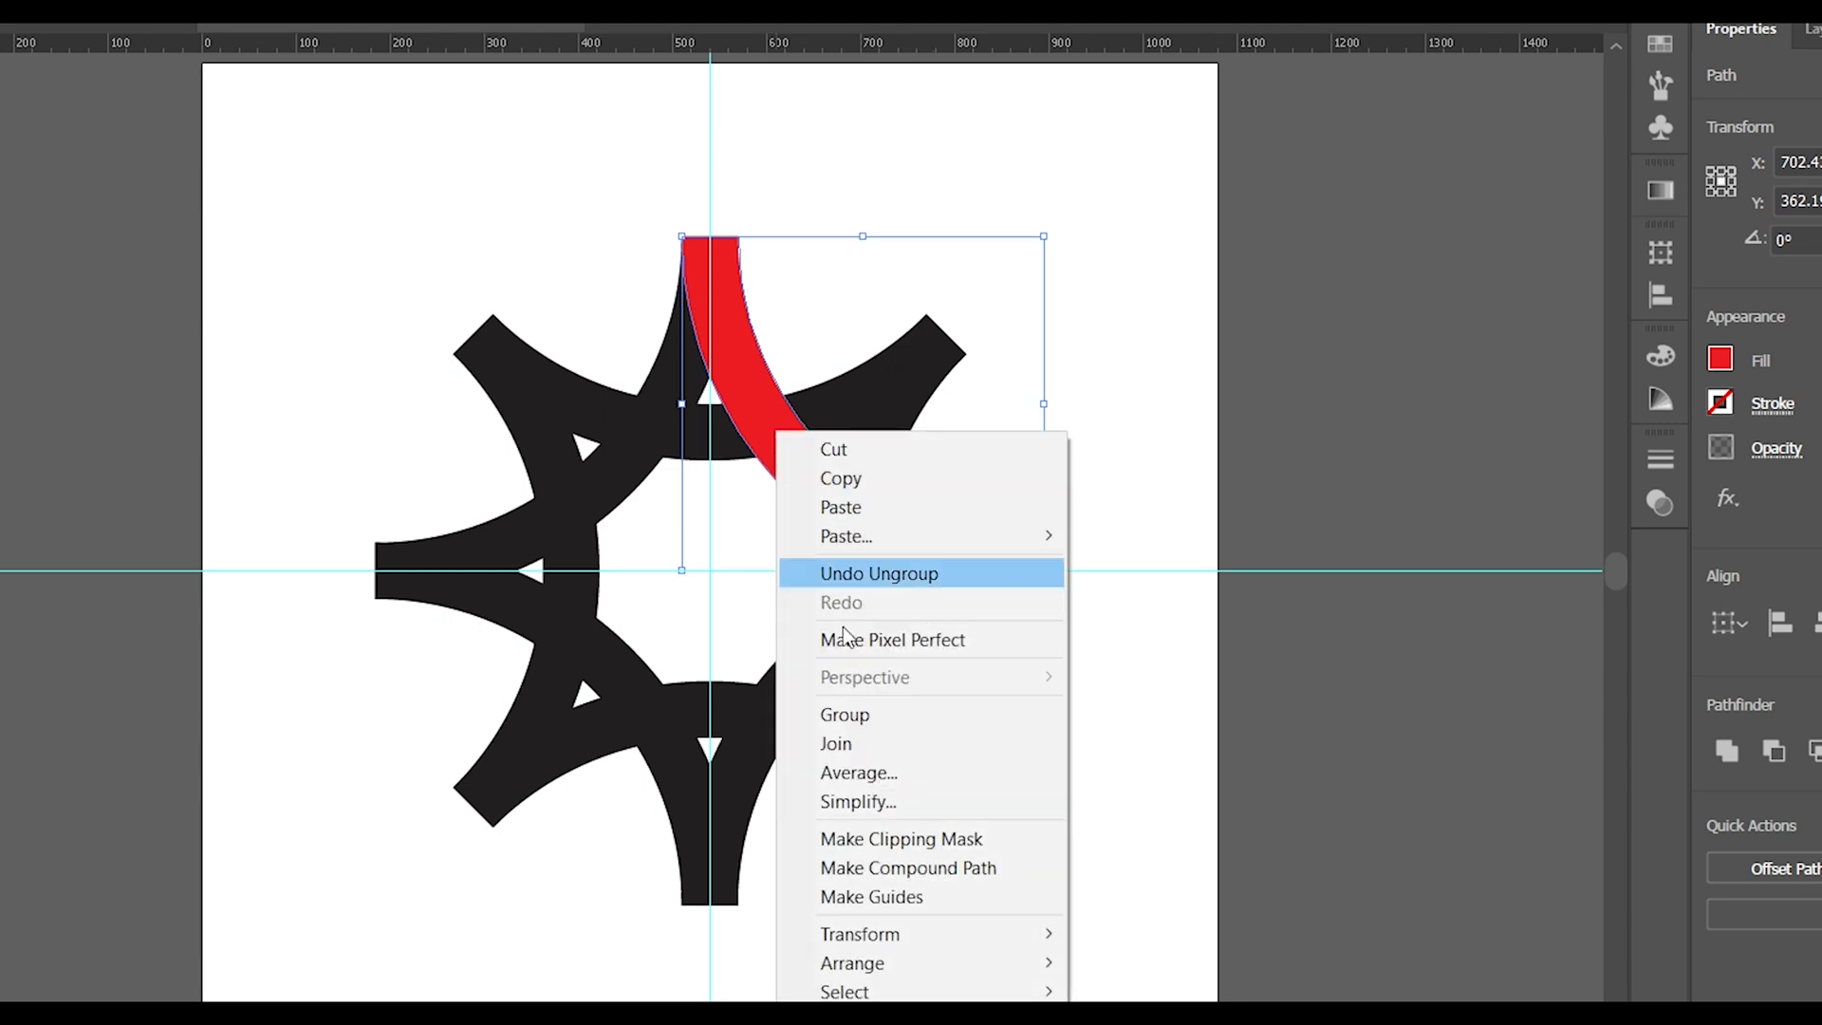
click(874, 718)
Cut the red group and delete all the remaining black artwork of the star.
click(157, 40)
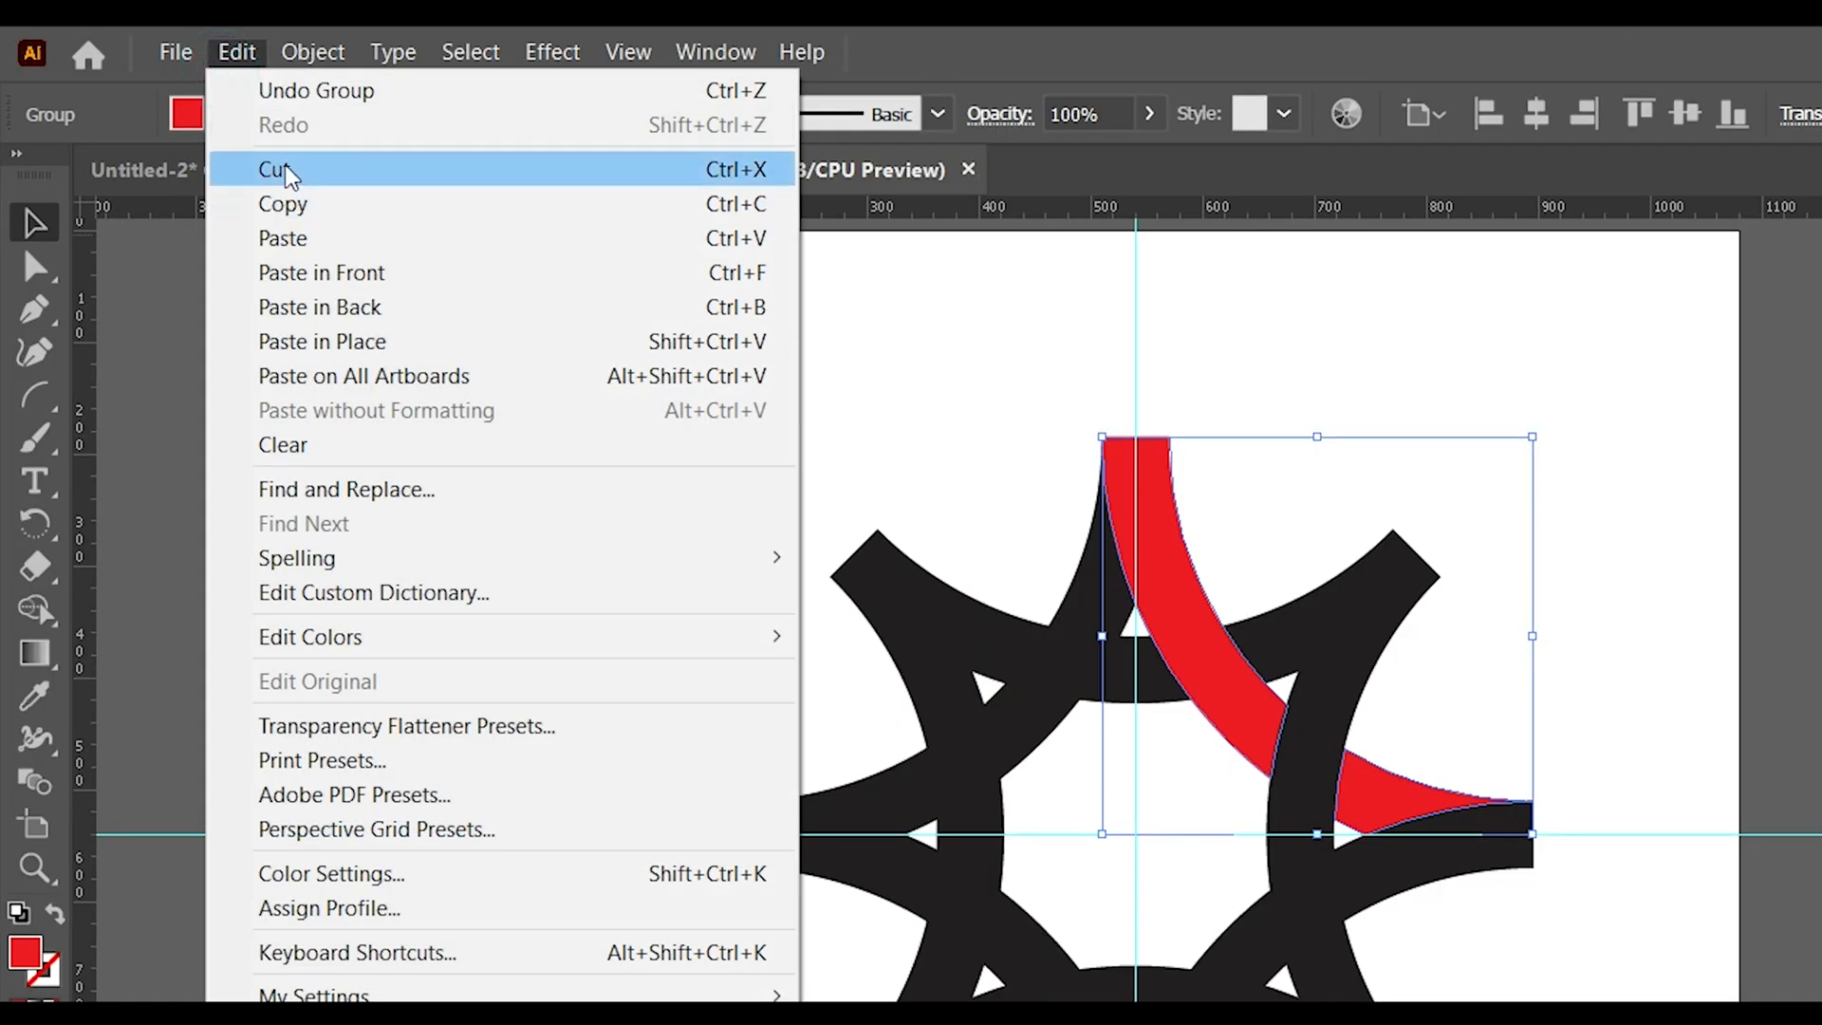
click(189, 114)
drag(413, 237, 1038, 806)
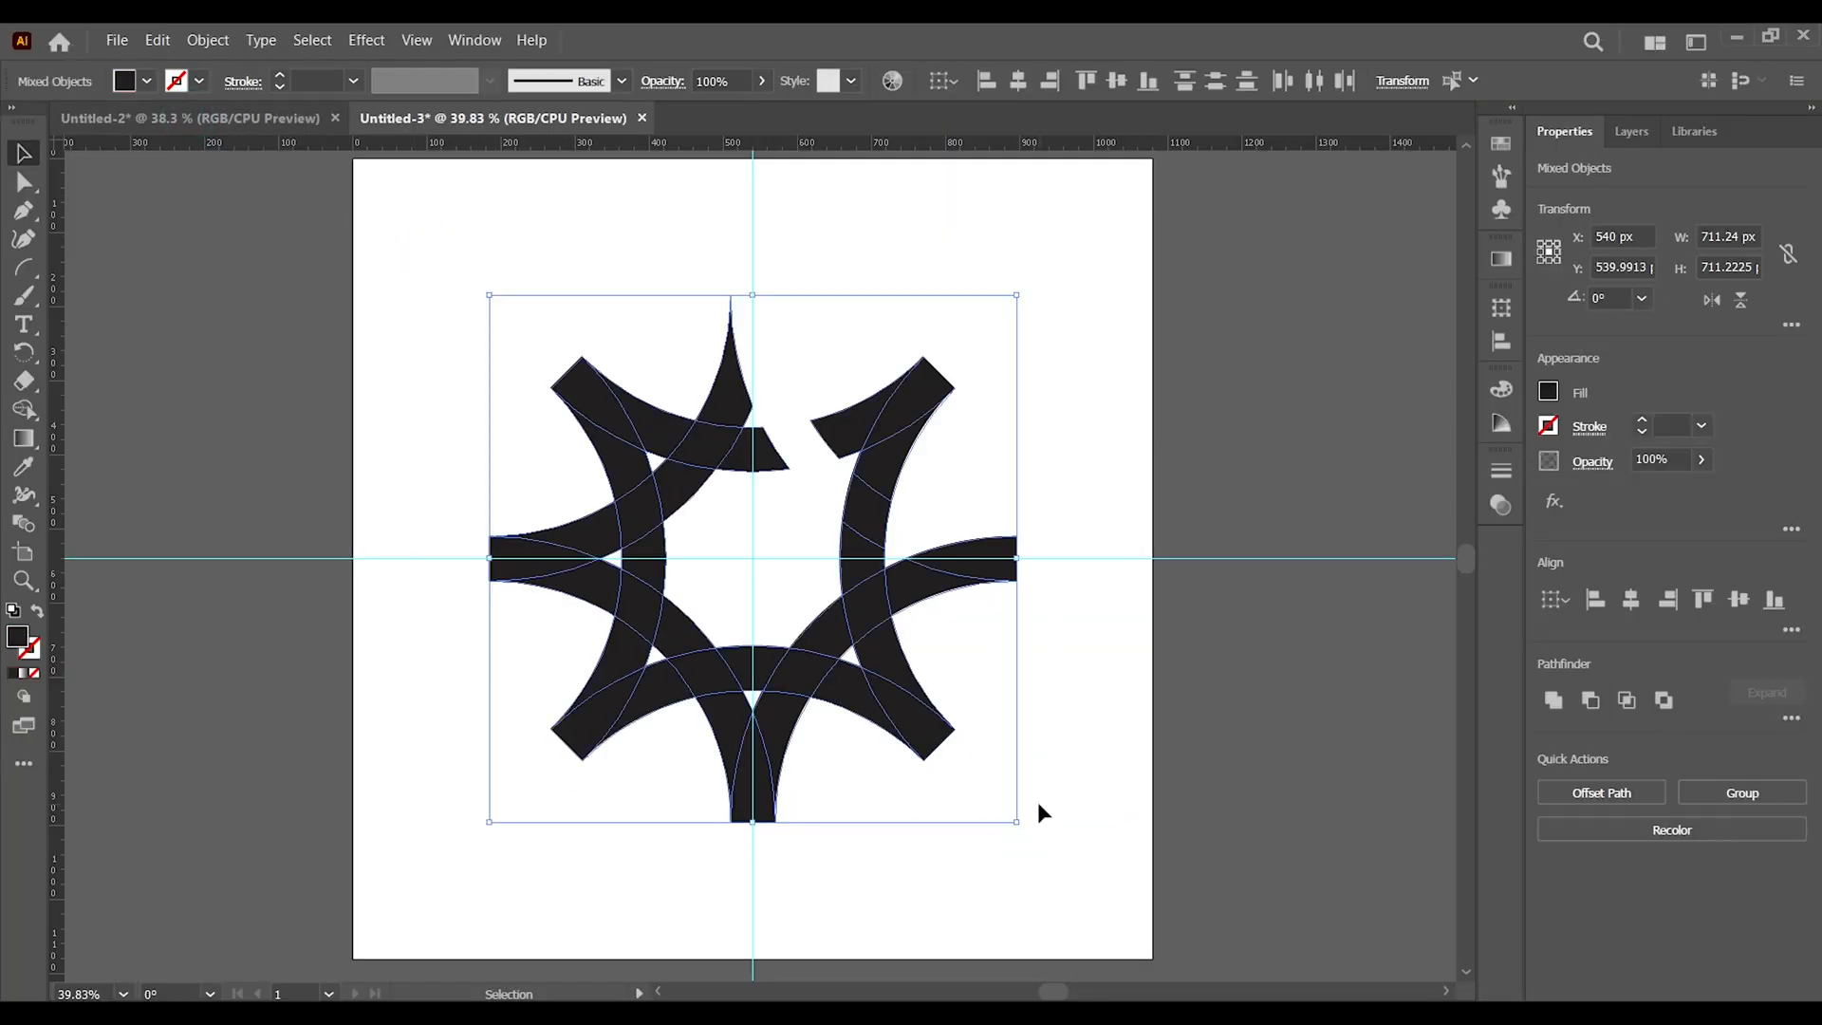
key(Delete)
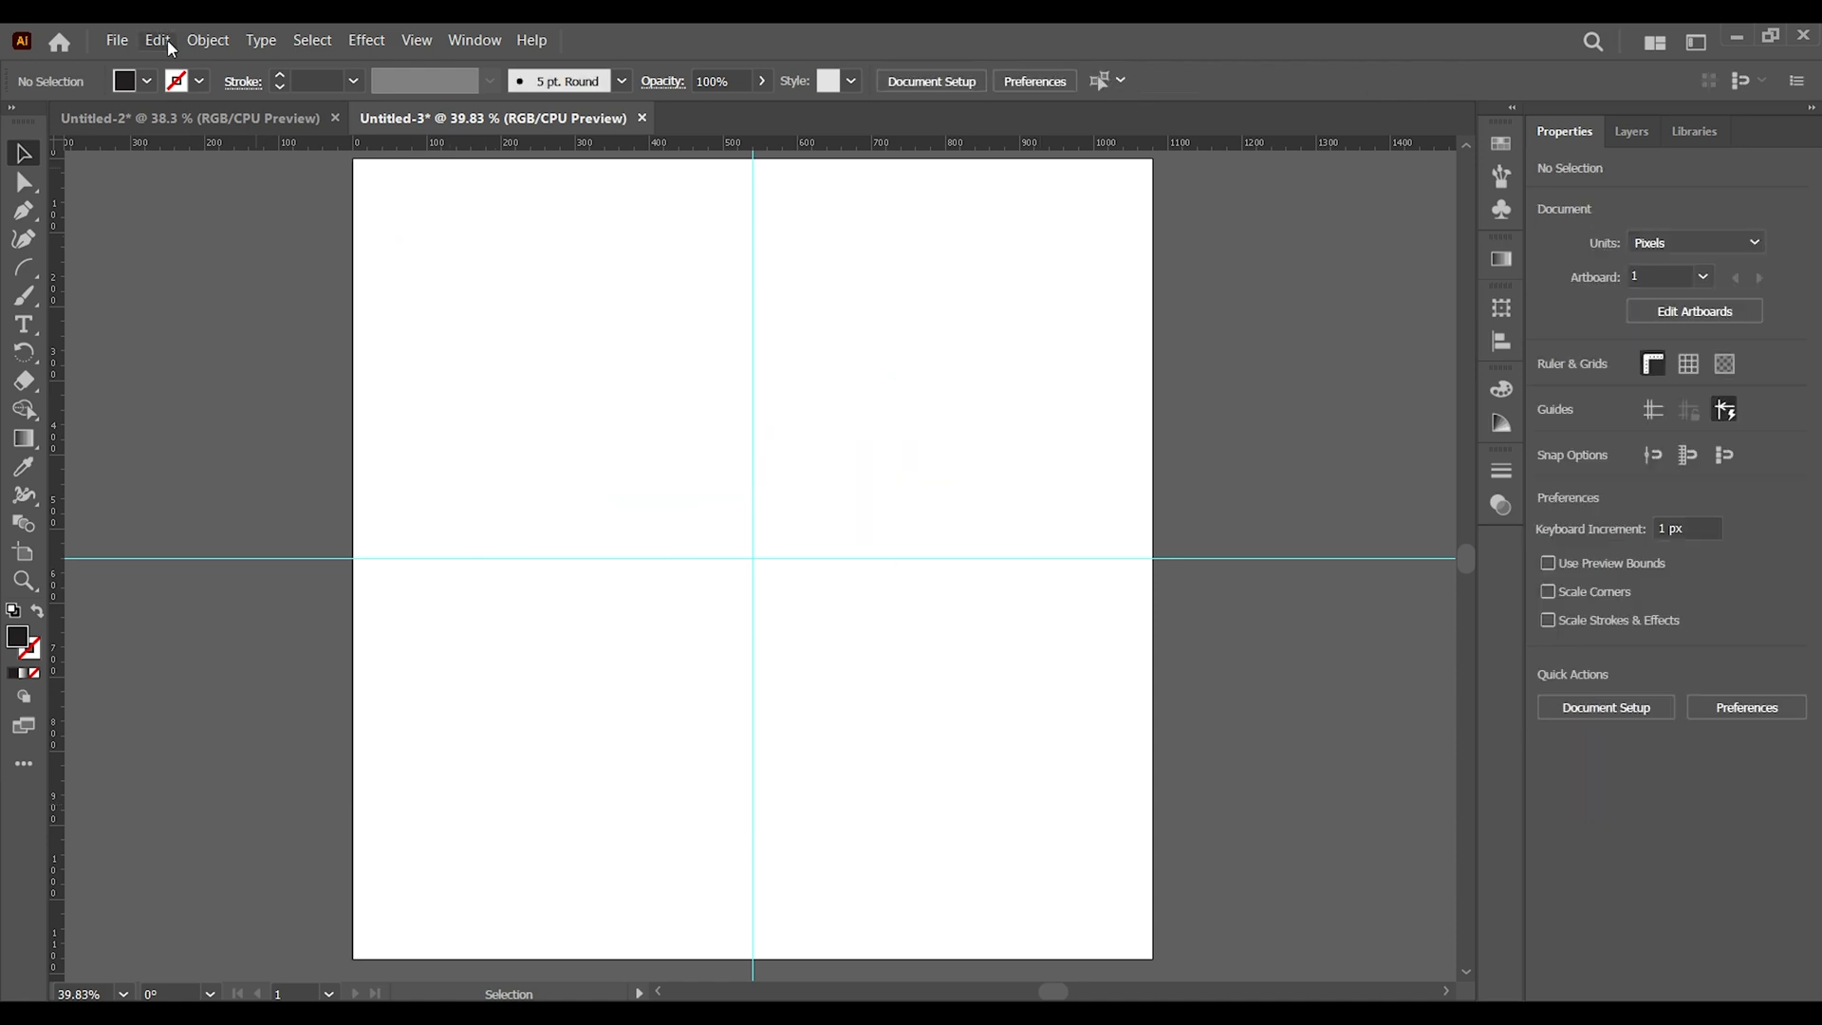
Paste the red group in place on the empty artboard and ungroup it.
click(158, 40)
click(354, 343)
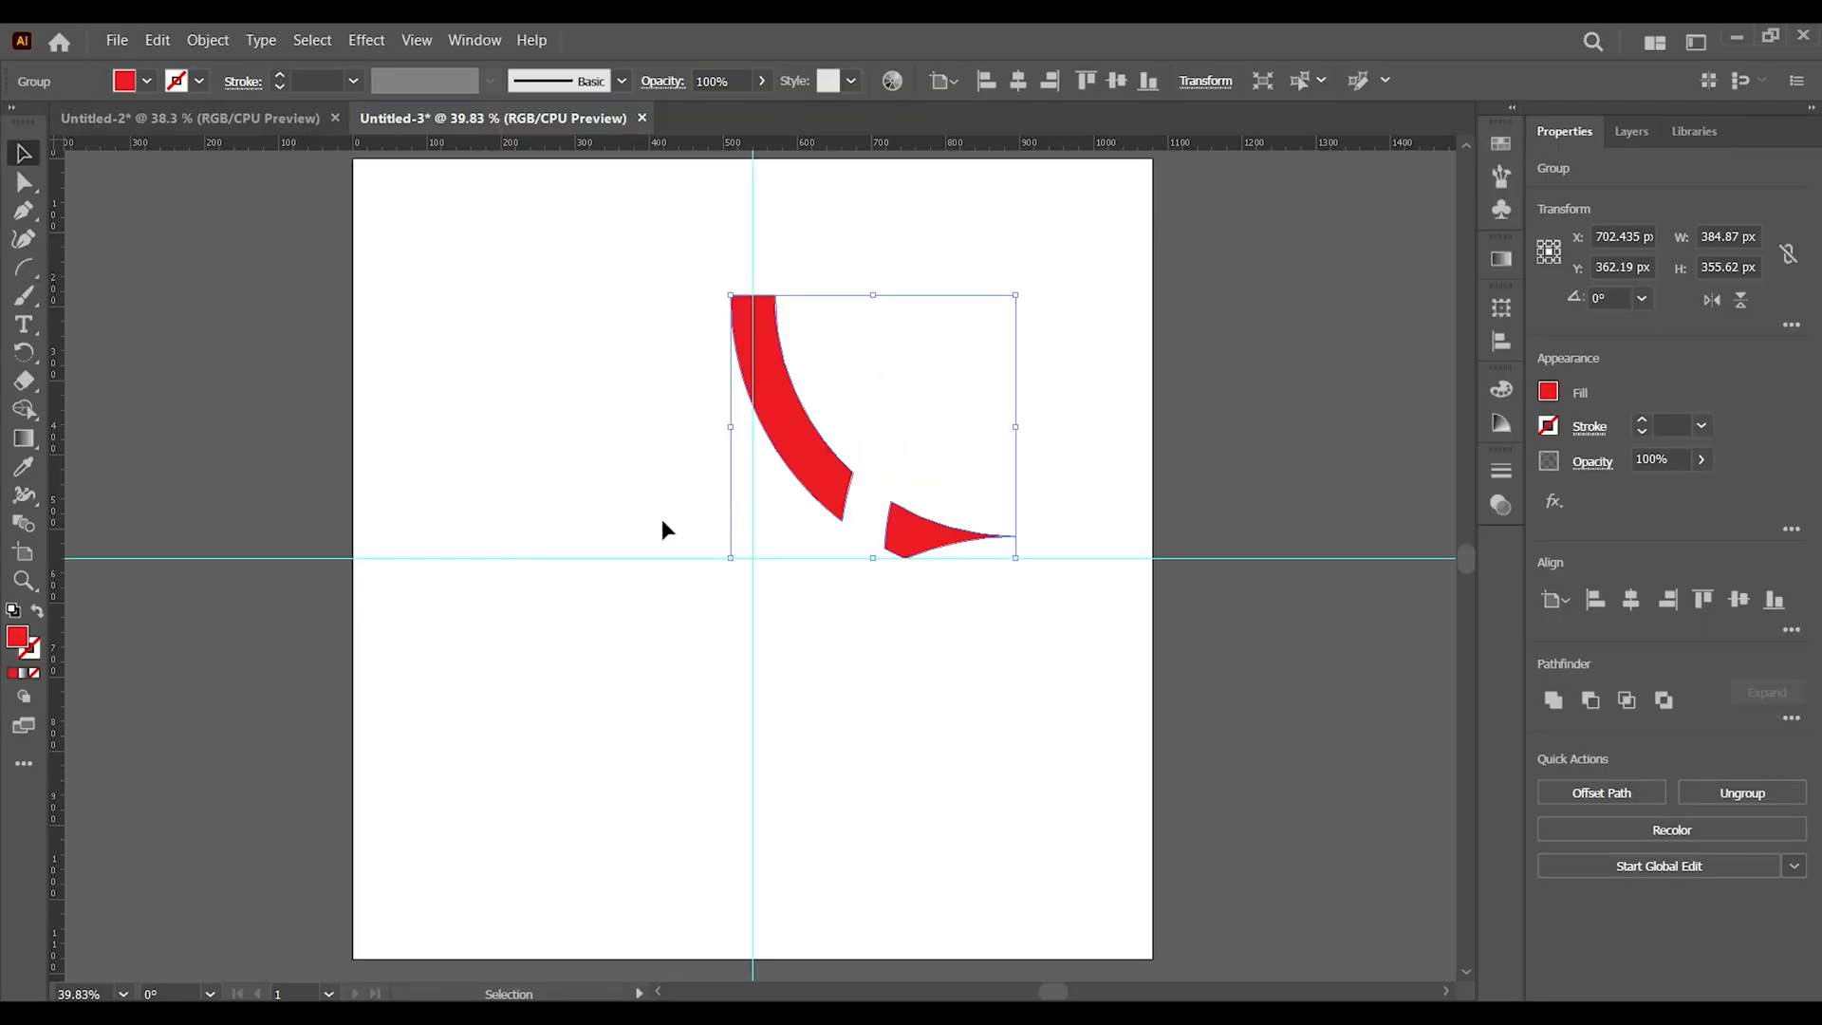
right_click(812, 450)
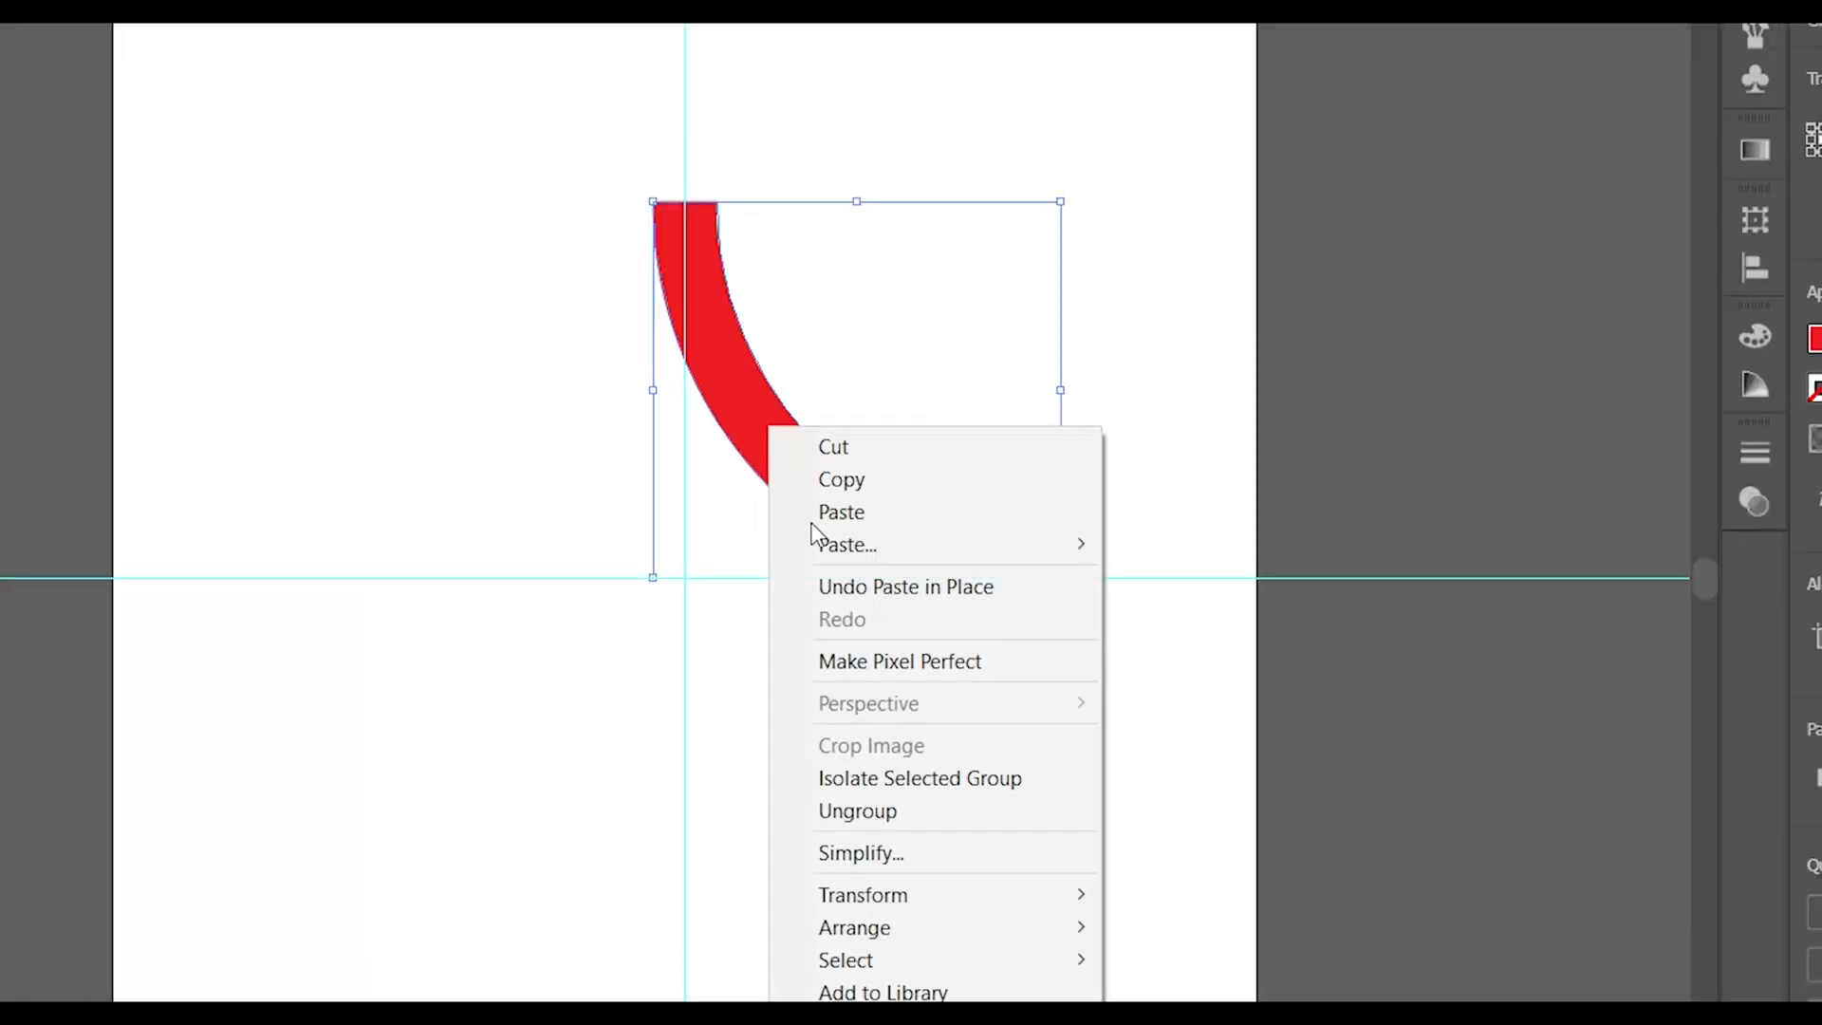
click(897, 720)
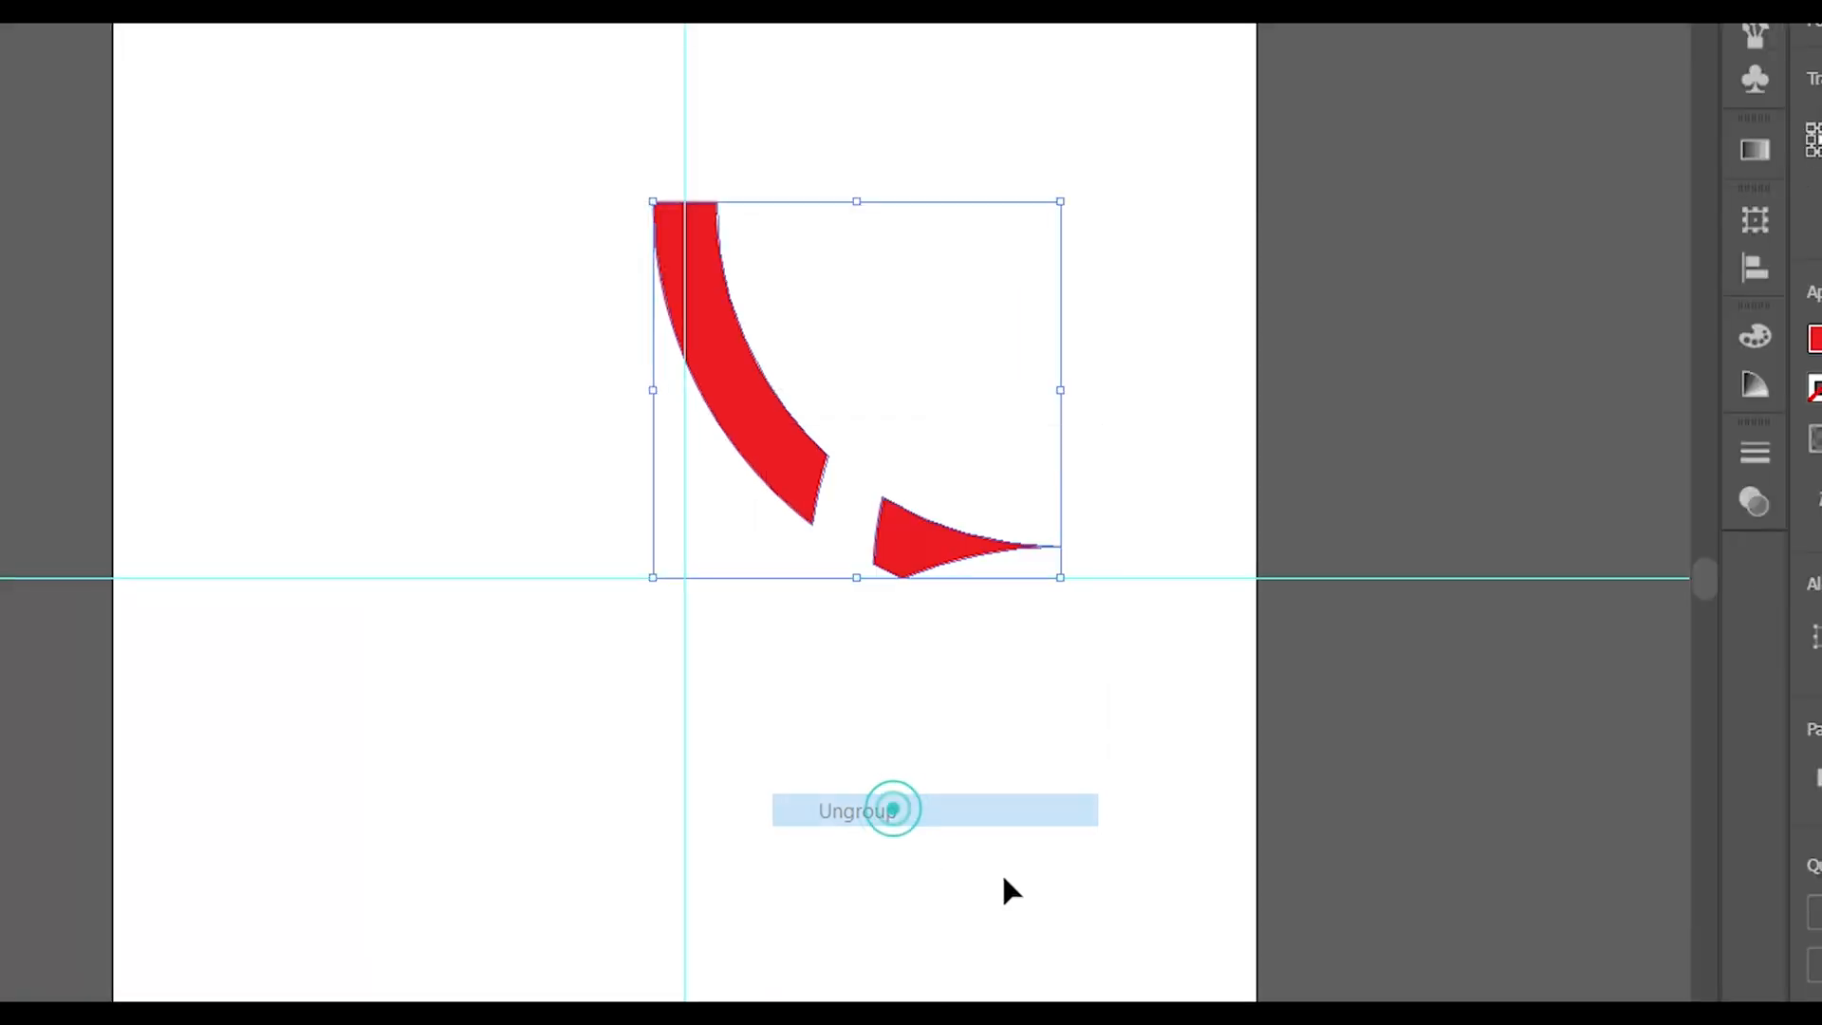
click(1012, 882)
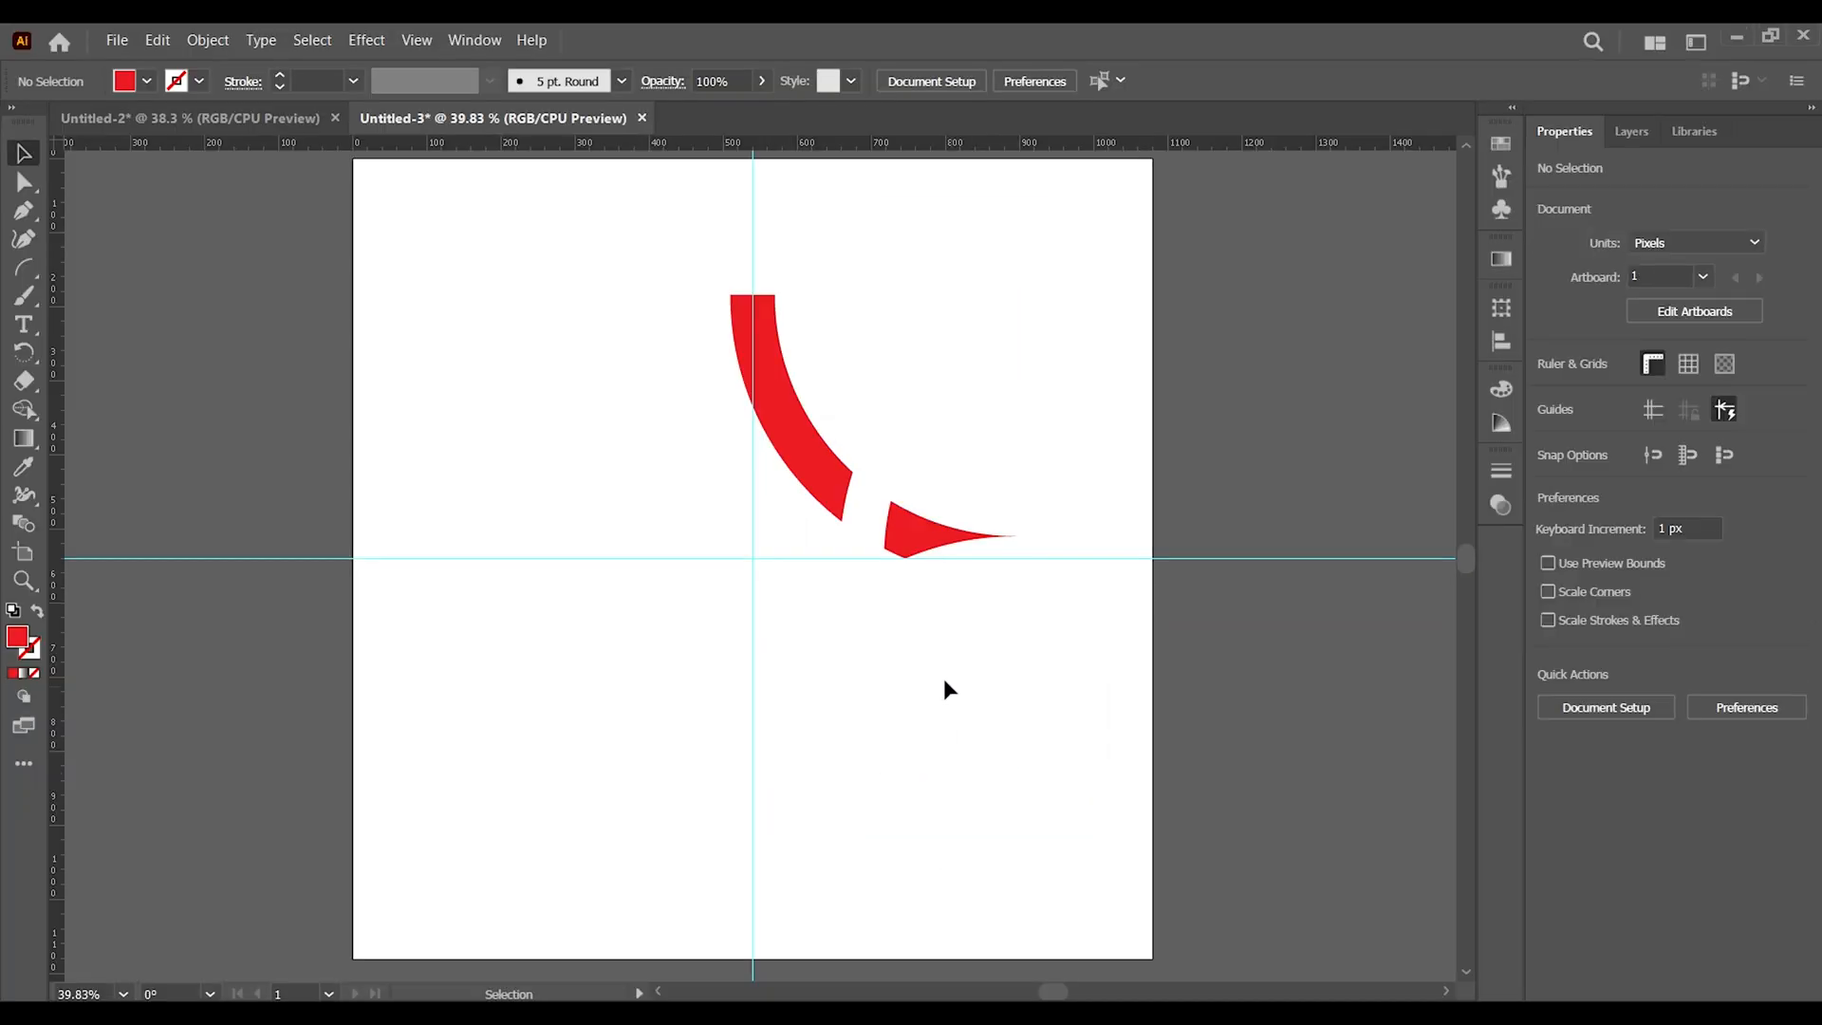
With the Pen tool, draw a closed curved shape over the cut end of the long red arc piece.
click(32, 585)
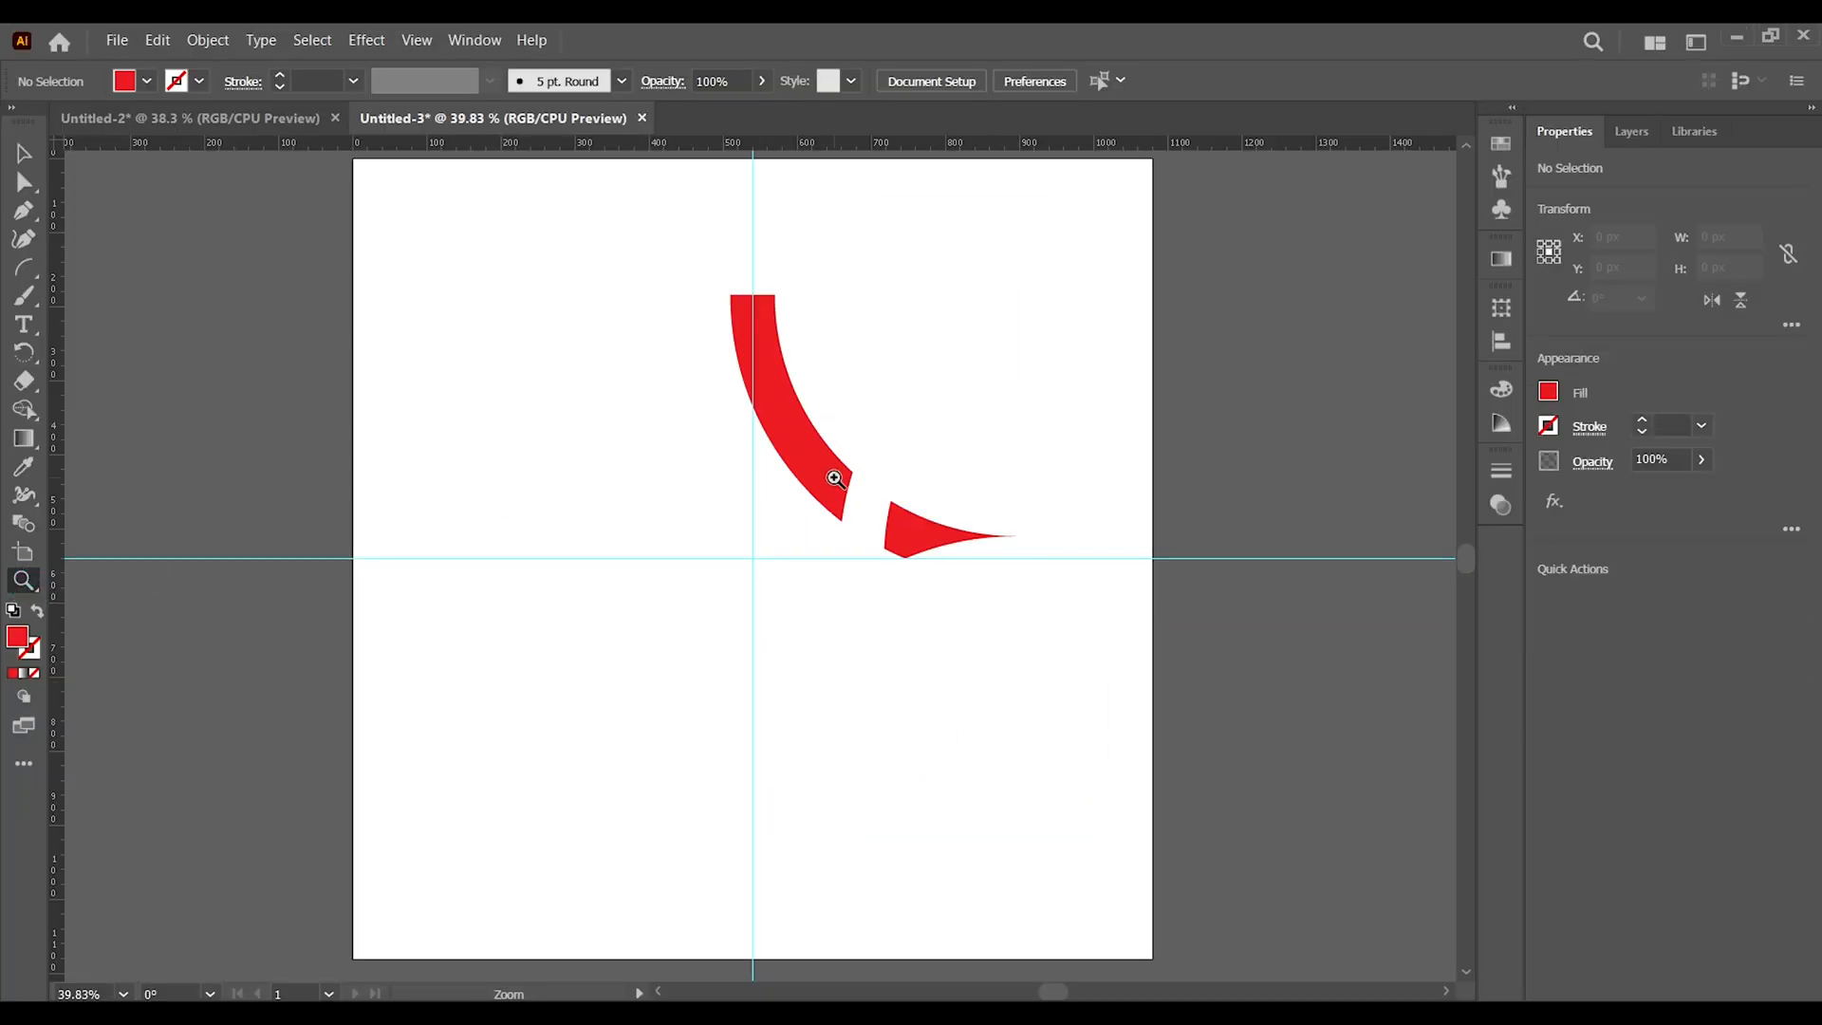
click(834, 480)
click(732, 557)
click(796, 655)
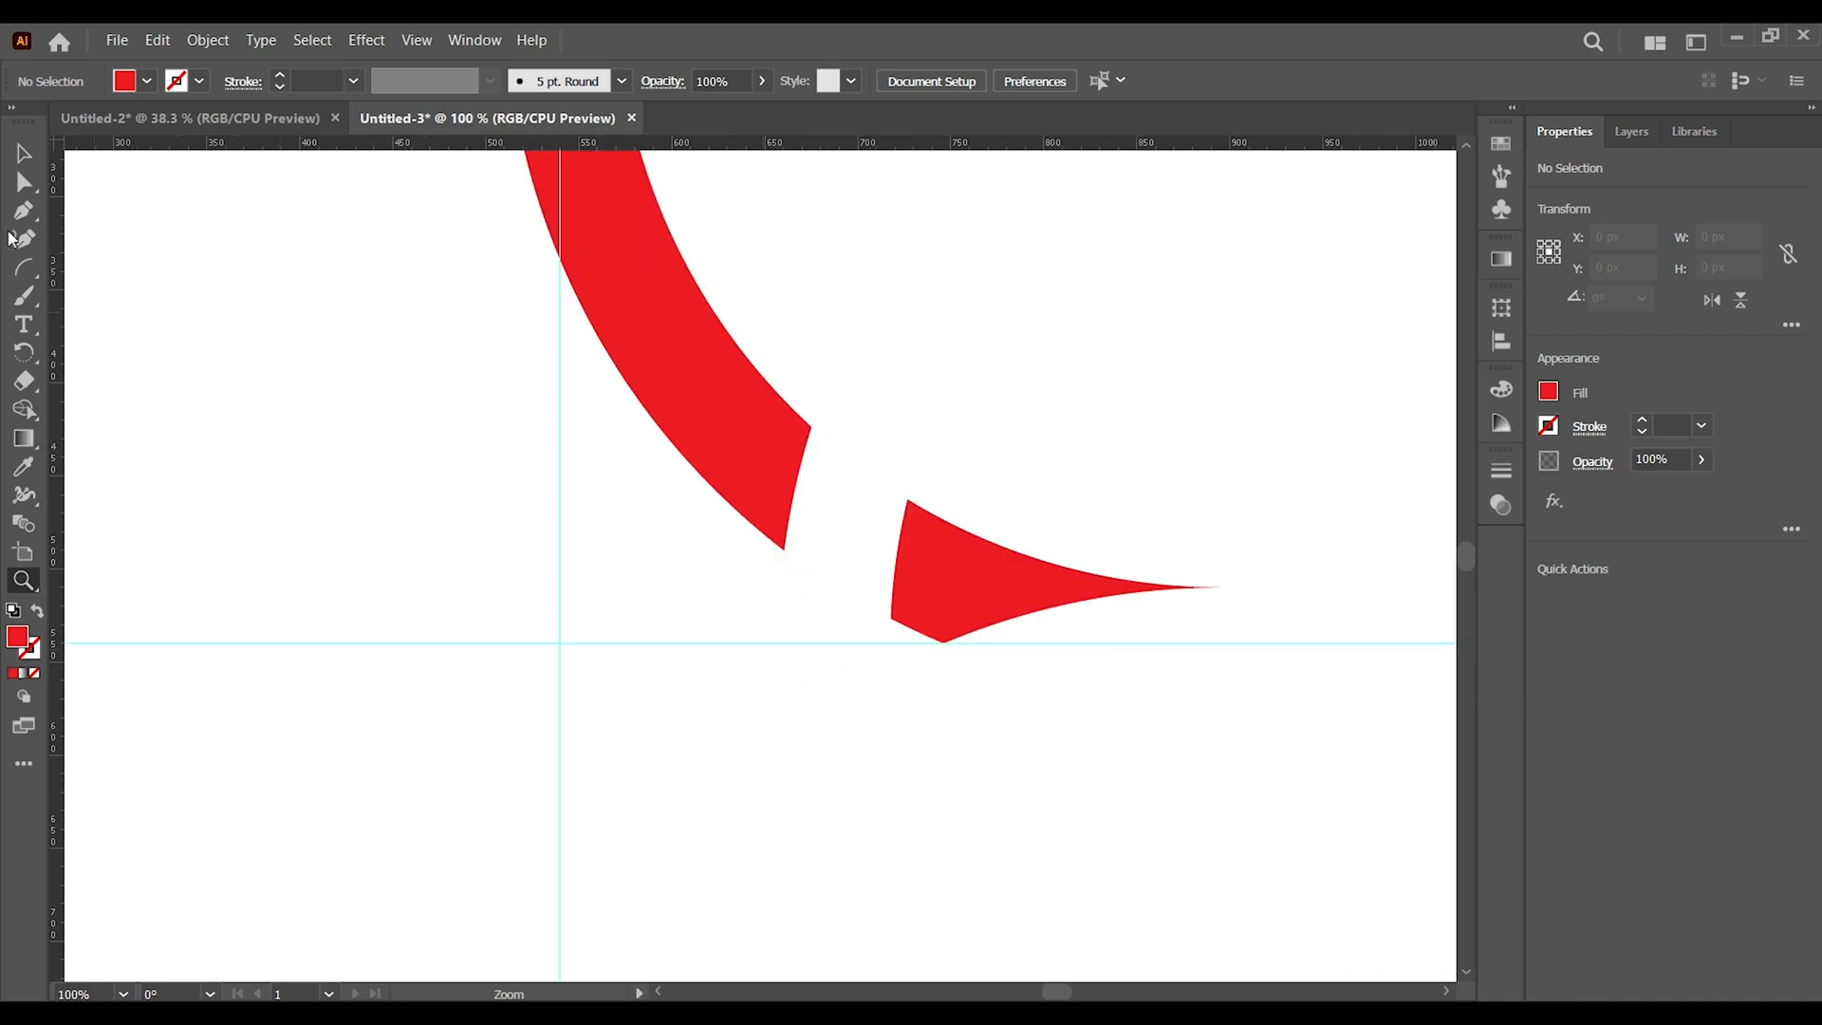
click(24, 210)
click(118, 308)
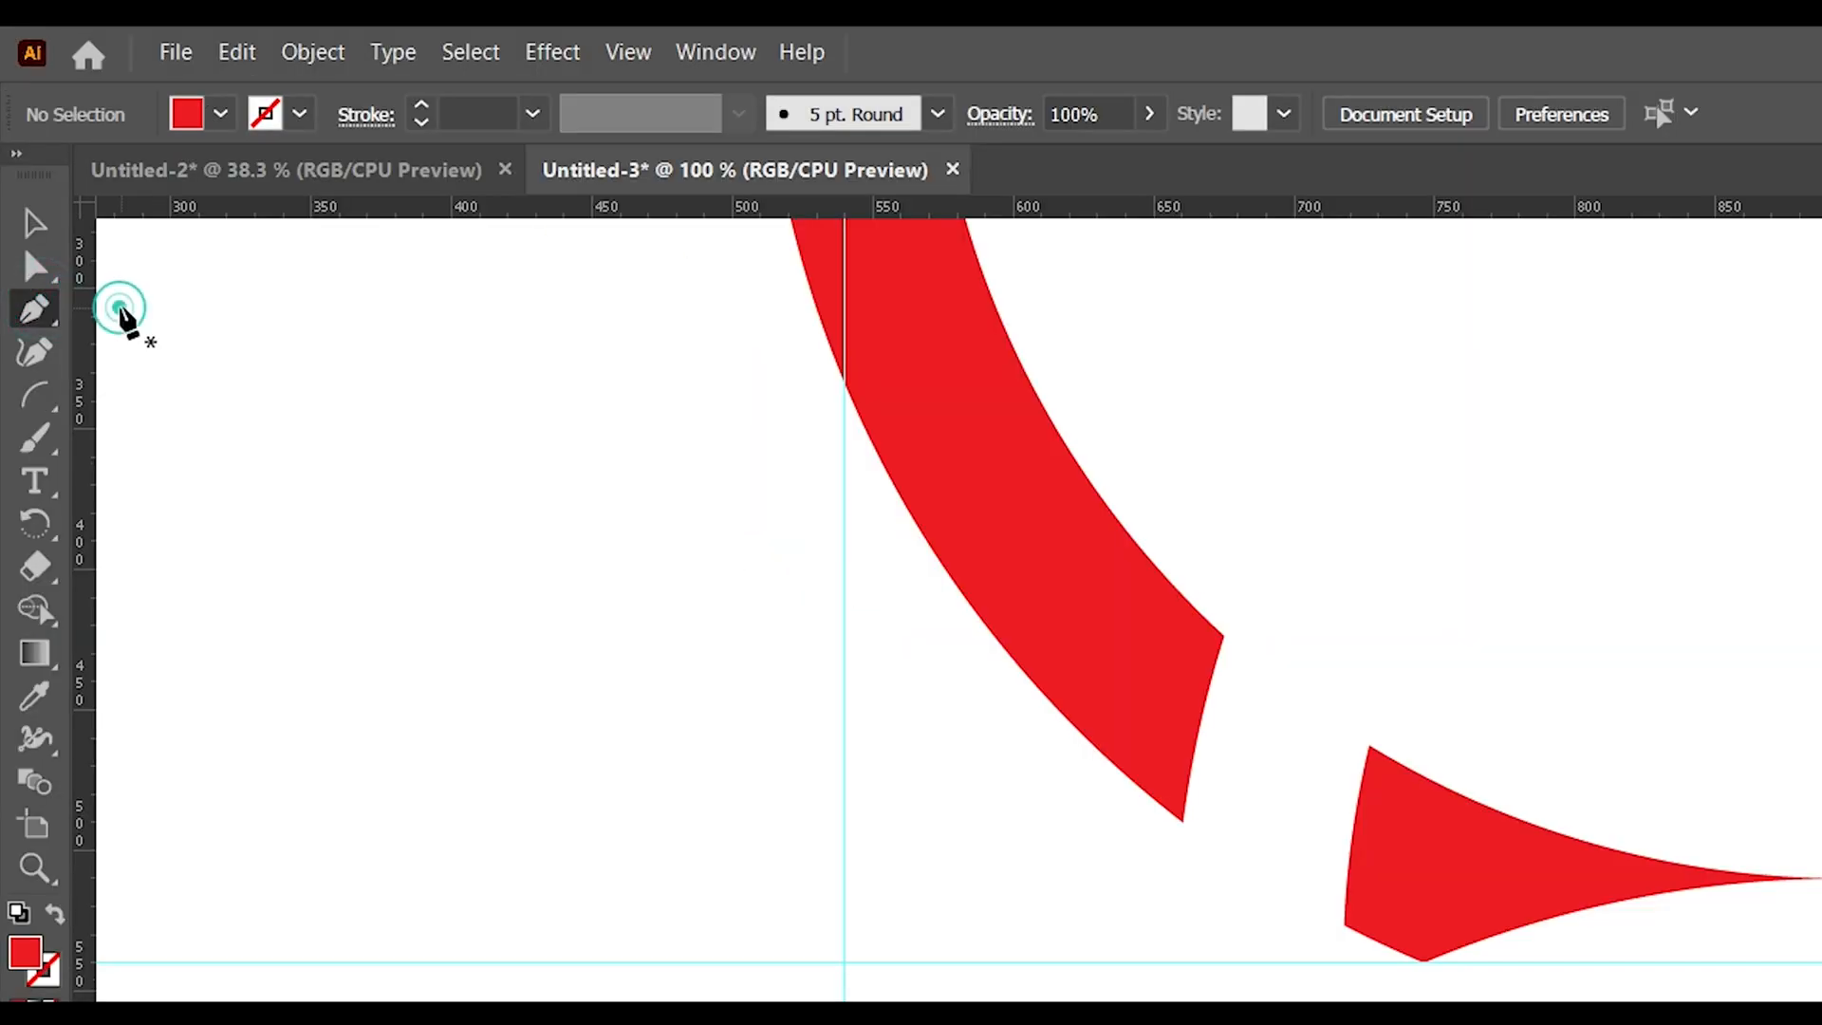
click(1182, 820)
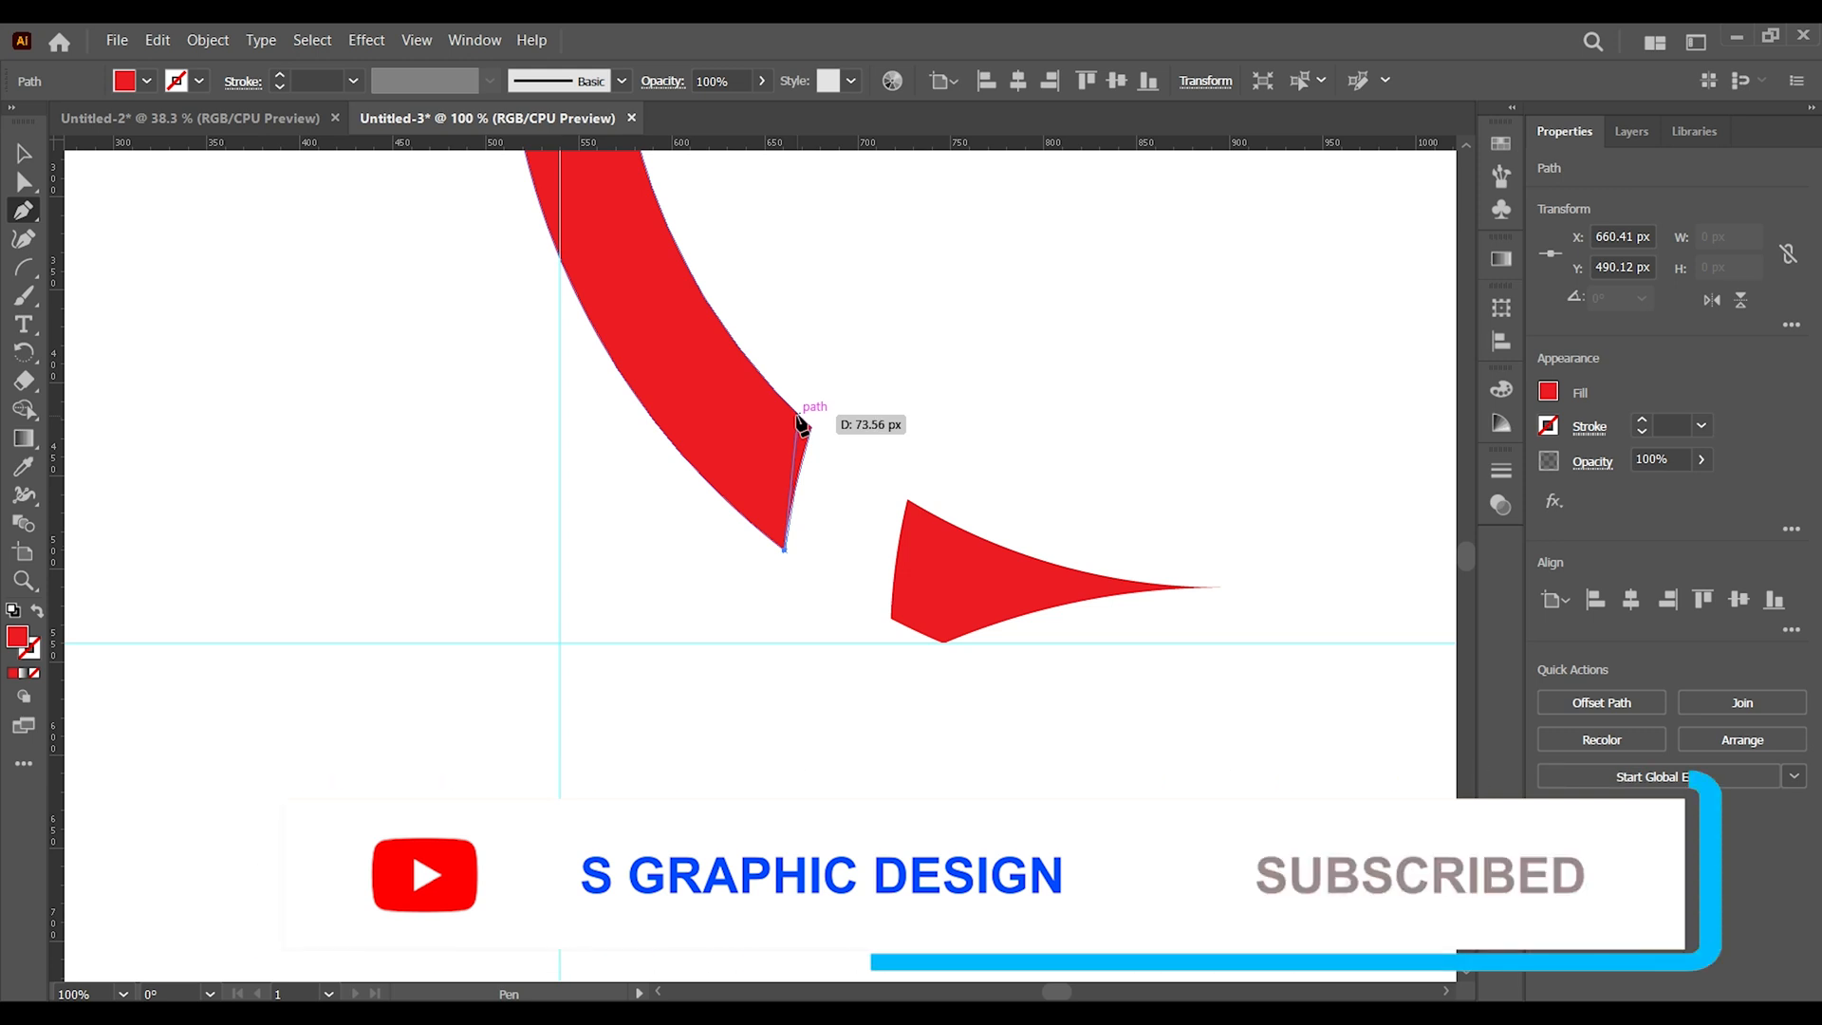
click(797, 416)
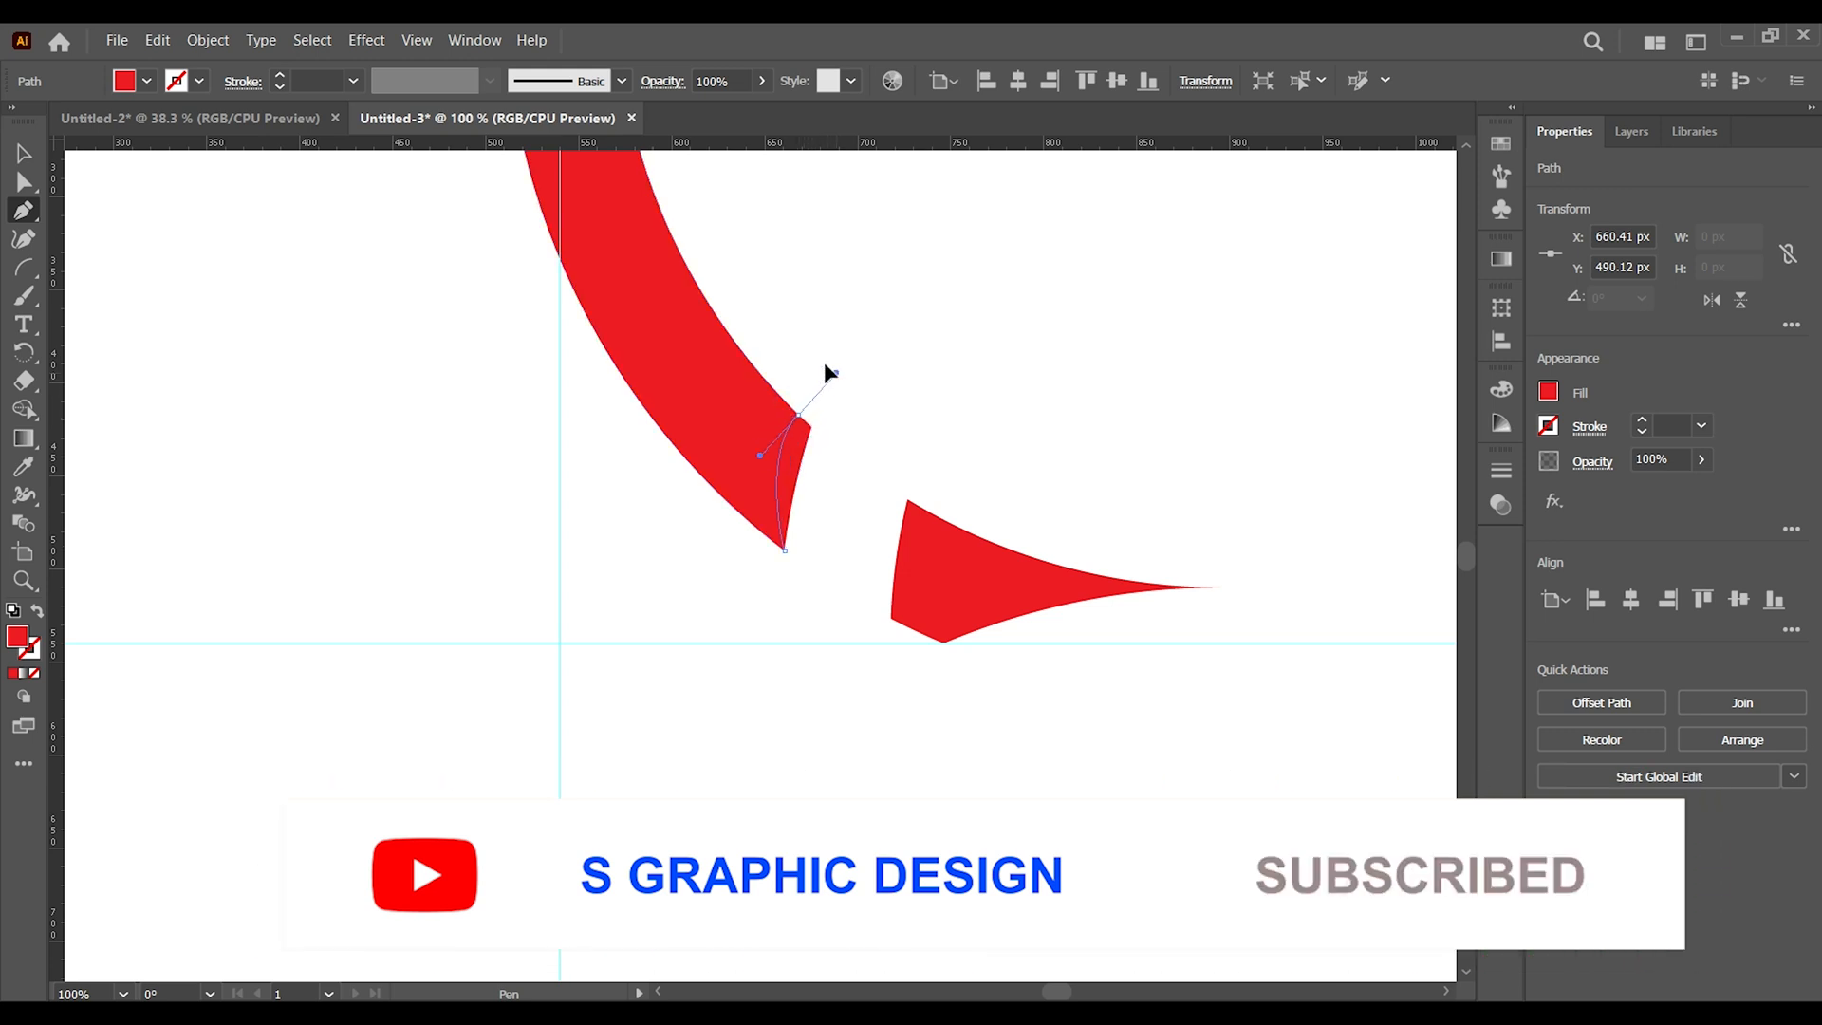
drag(826, 372, 831, 367)
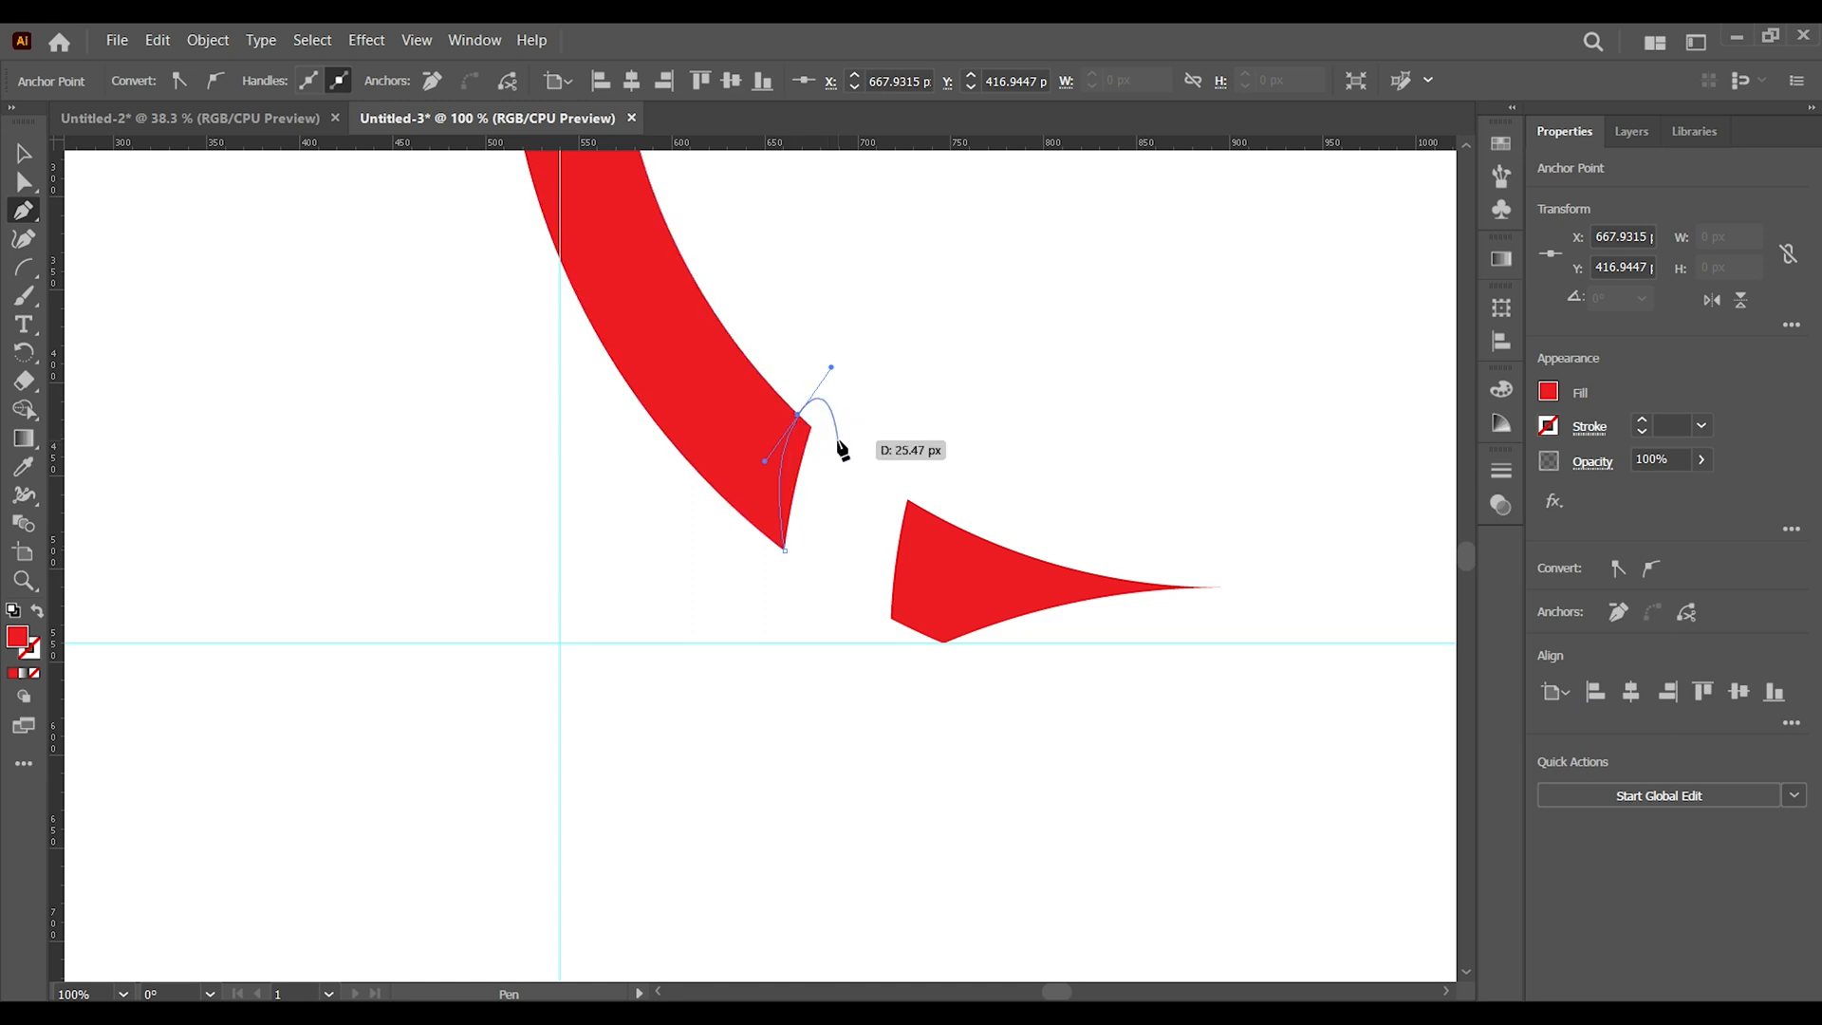
click(837, 441)
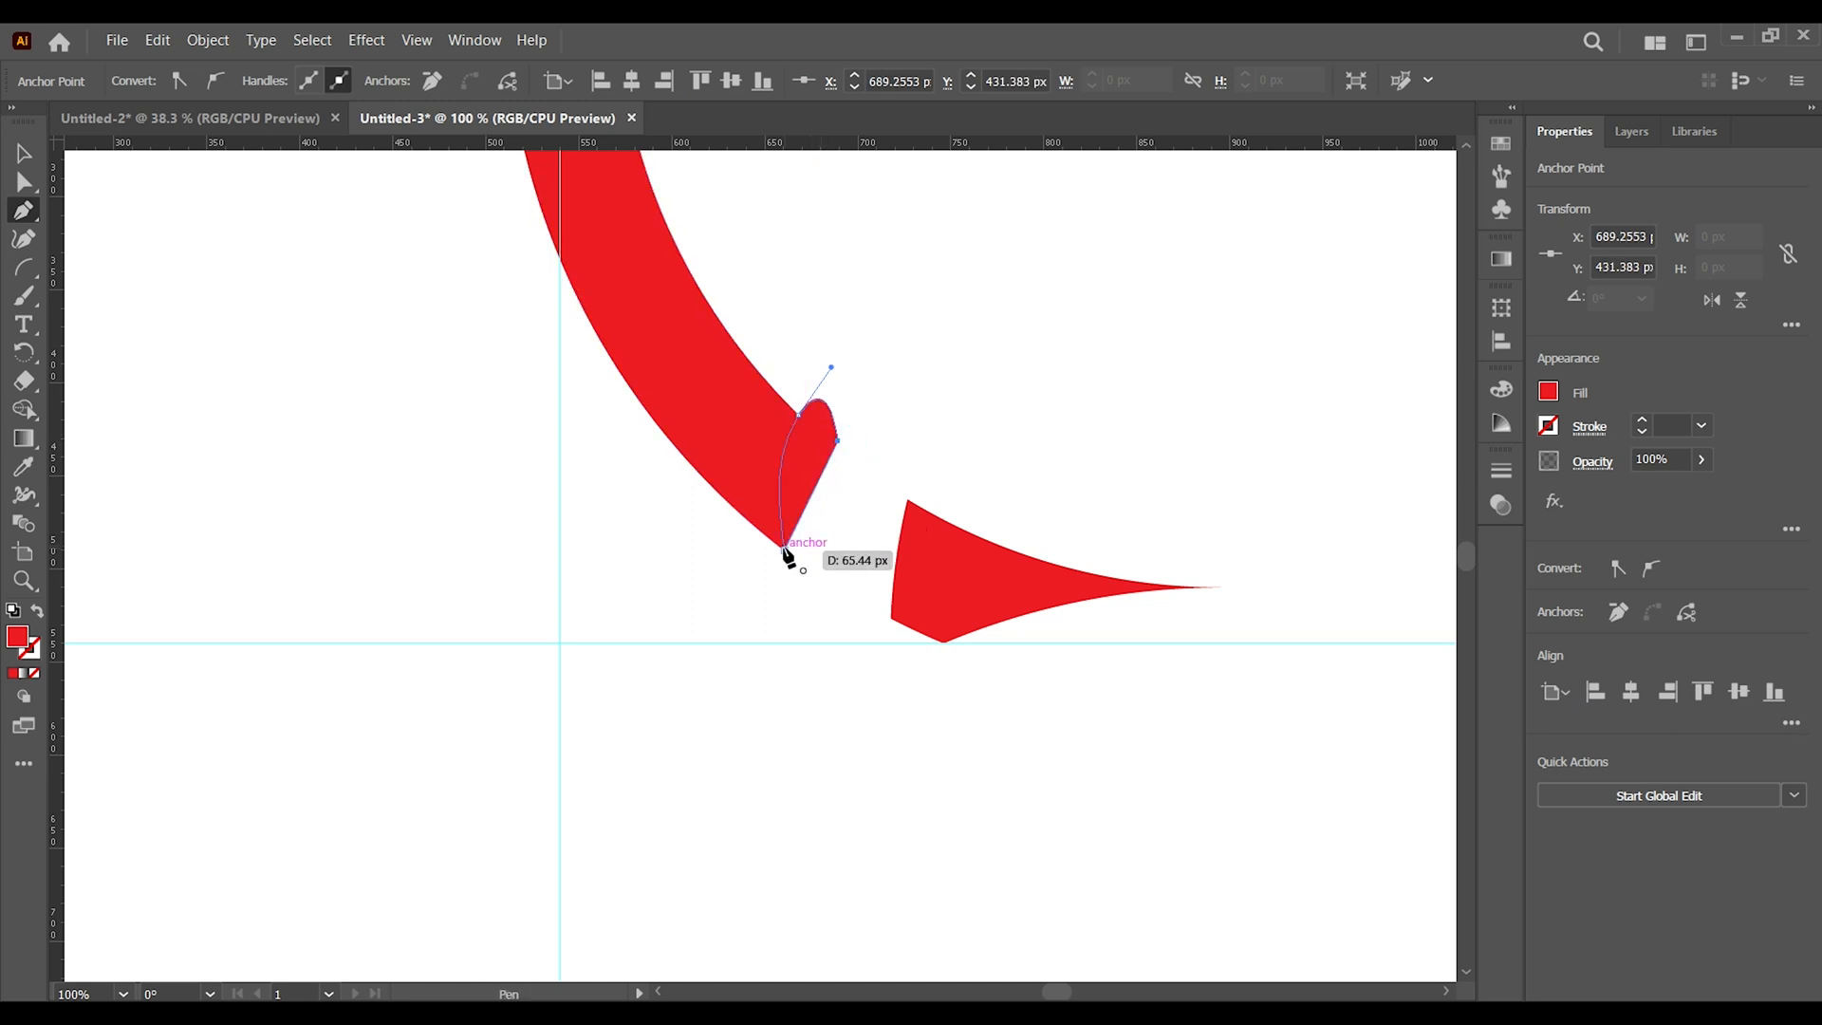
click(784, 550)
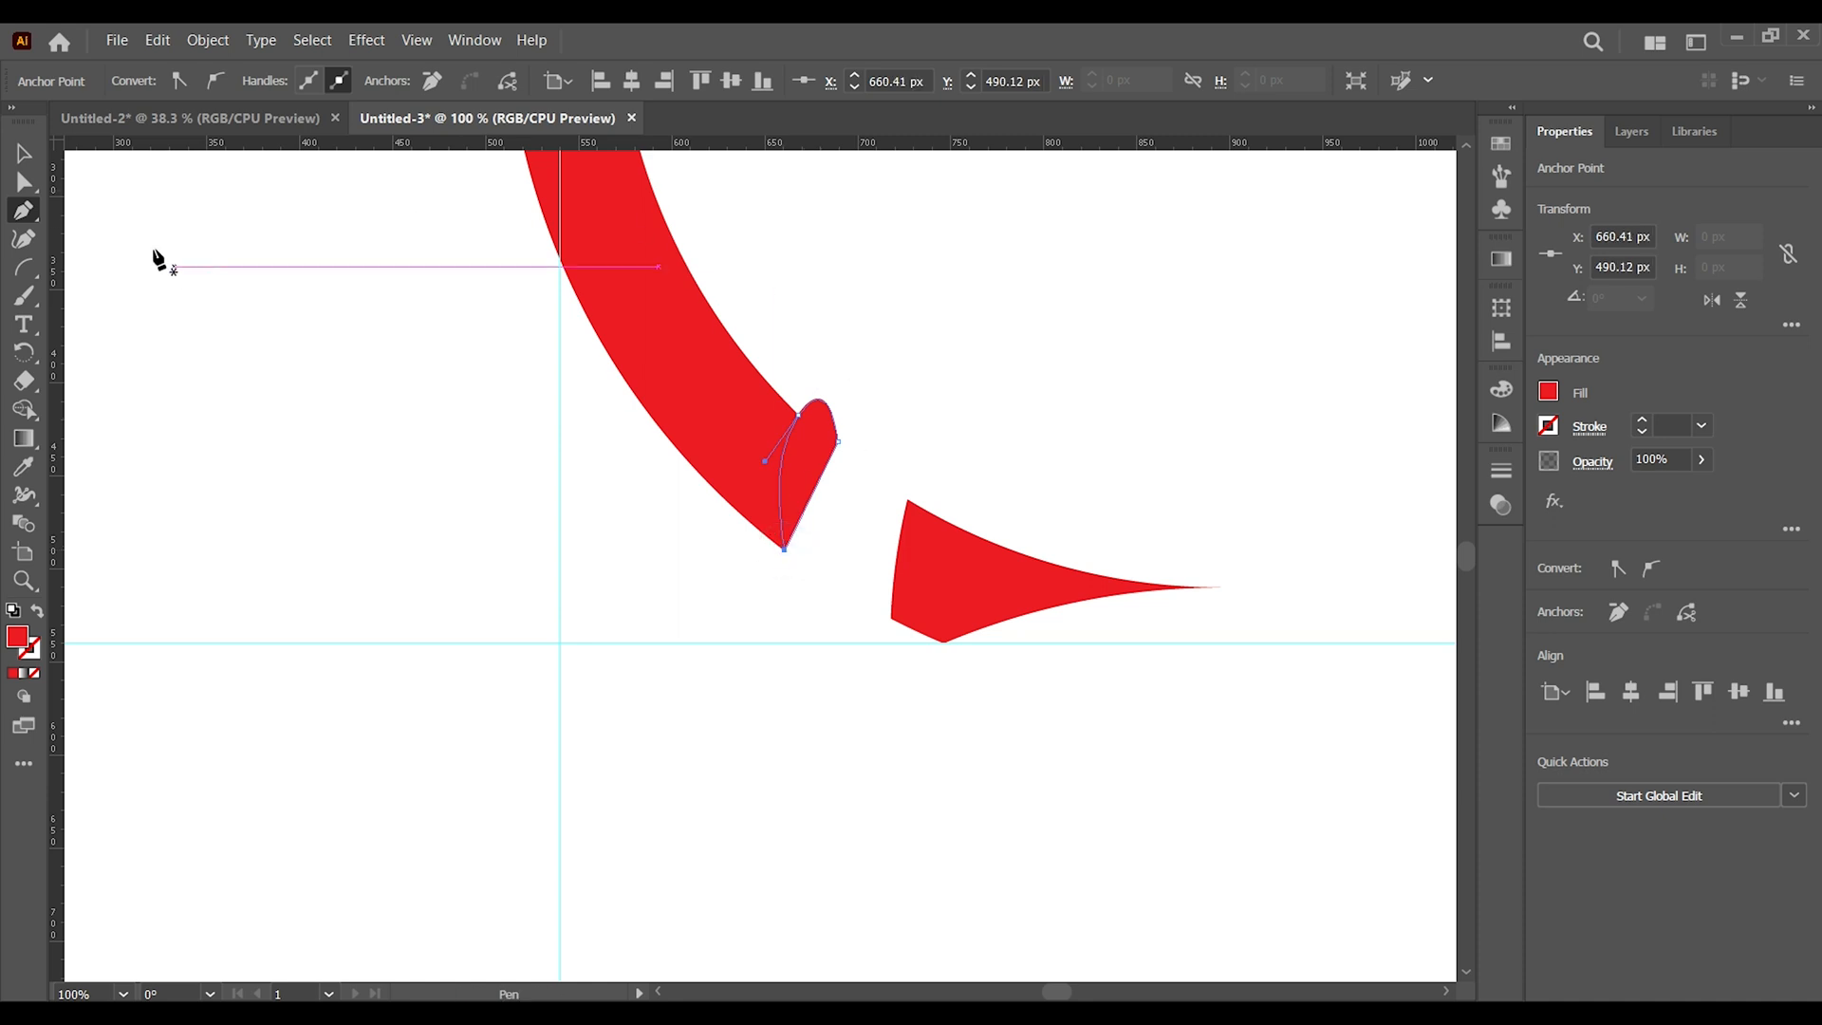
With the Shape Builder, remove the part of the pen-drawn shape that sticks out beyond the long arc piece.
click(25, 157)
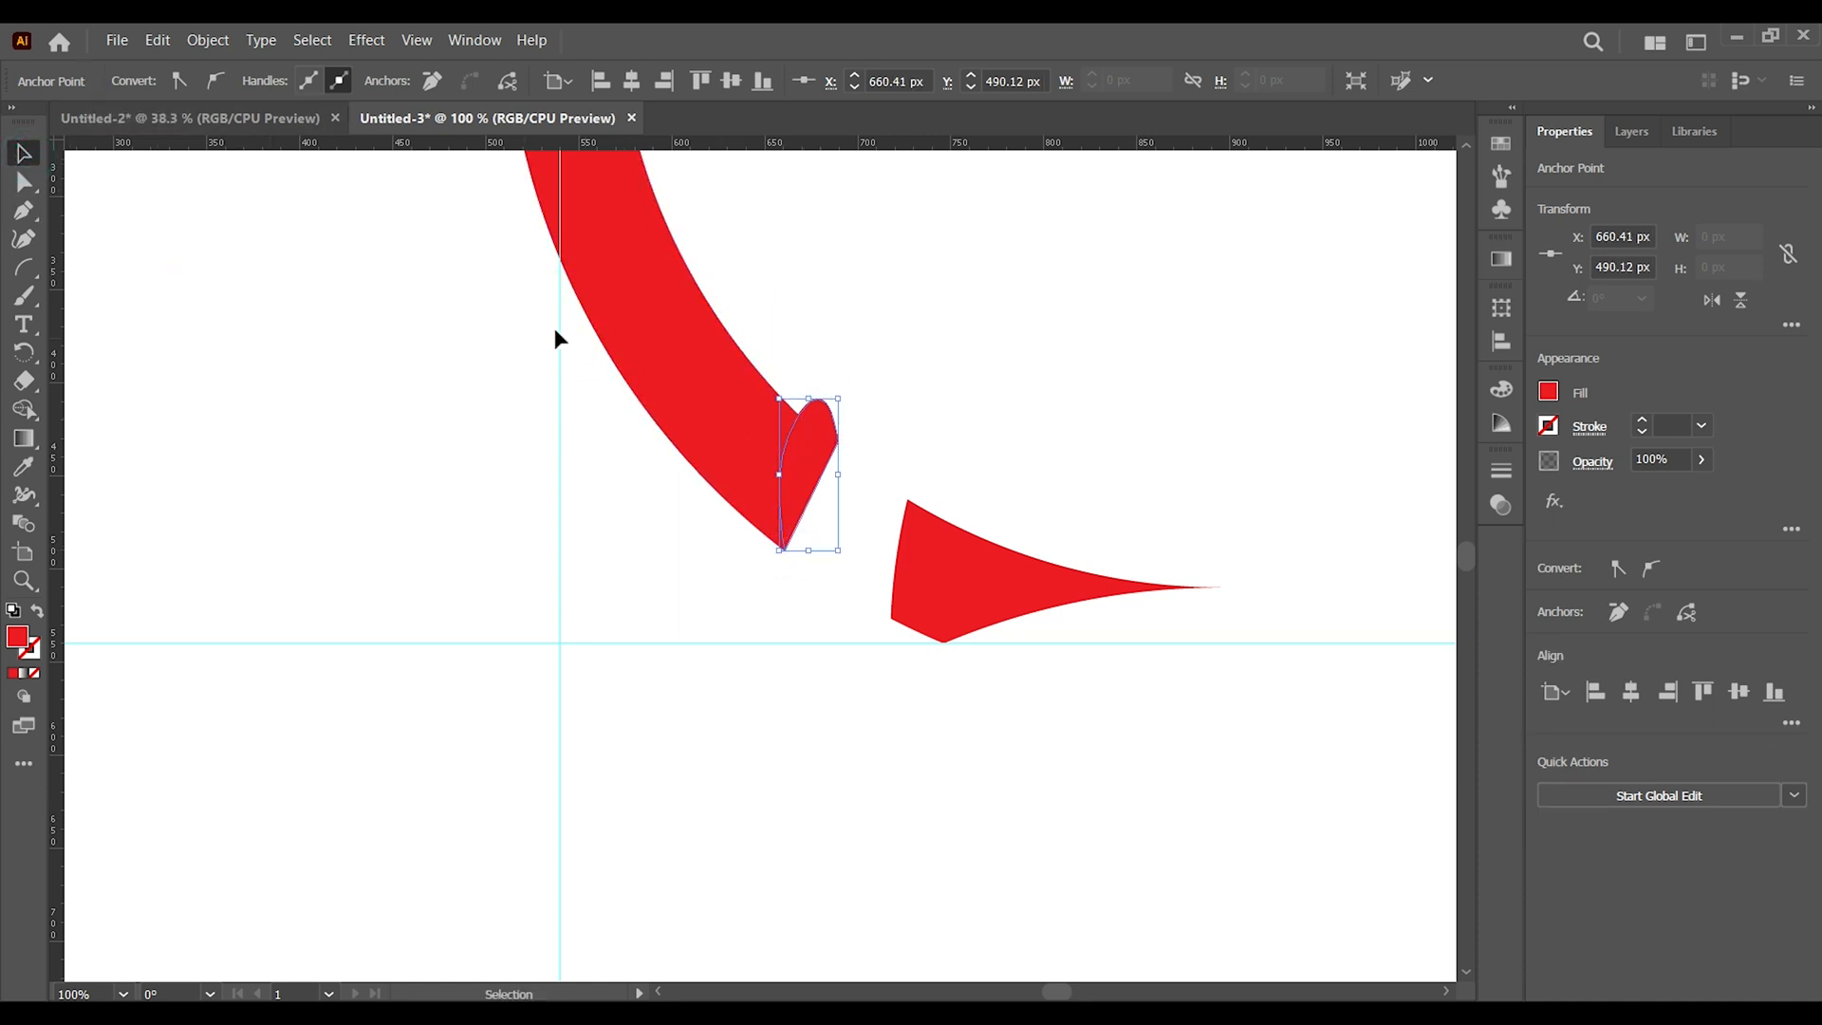
drag(487, 253, 839, 562)
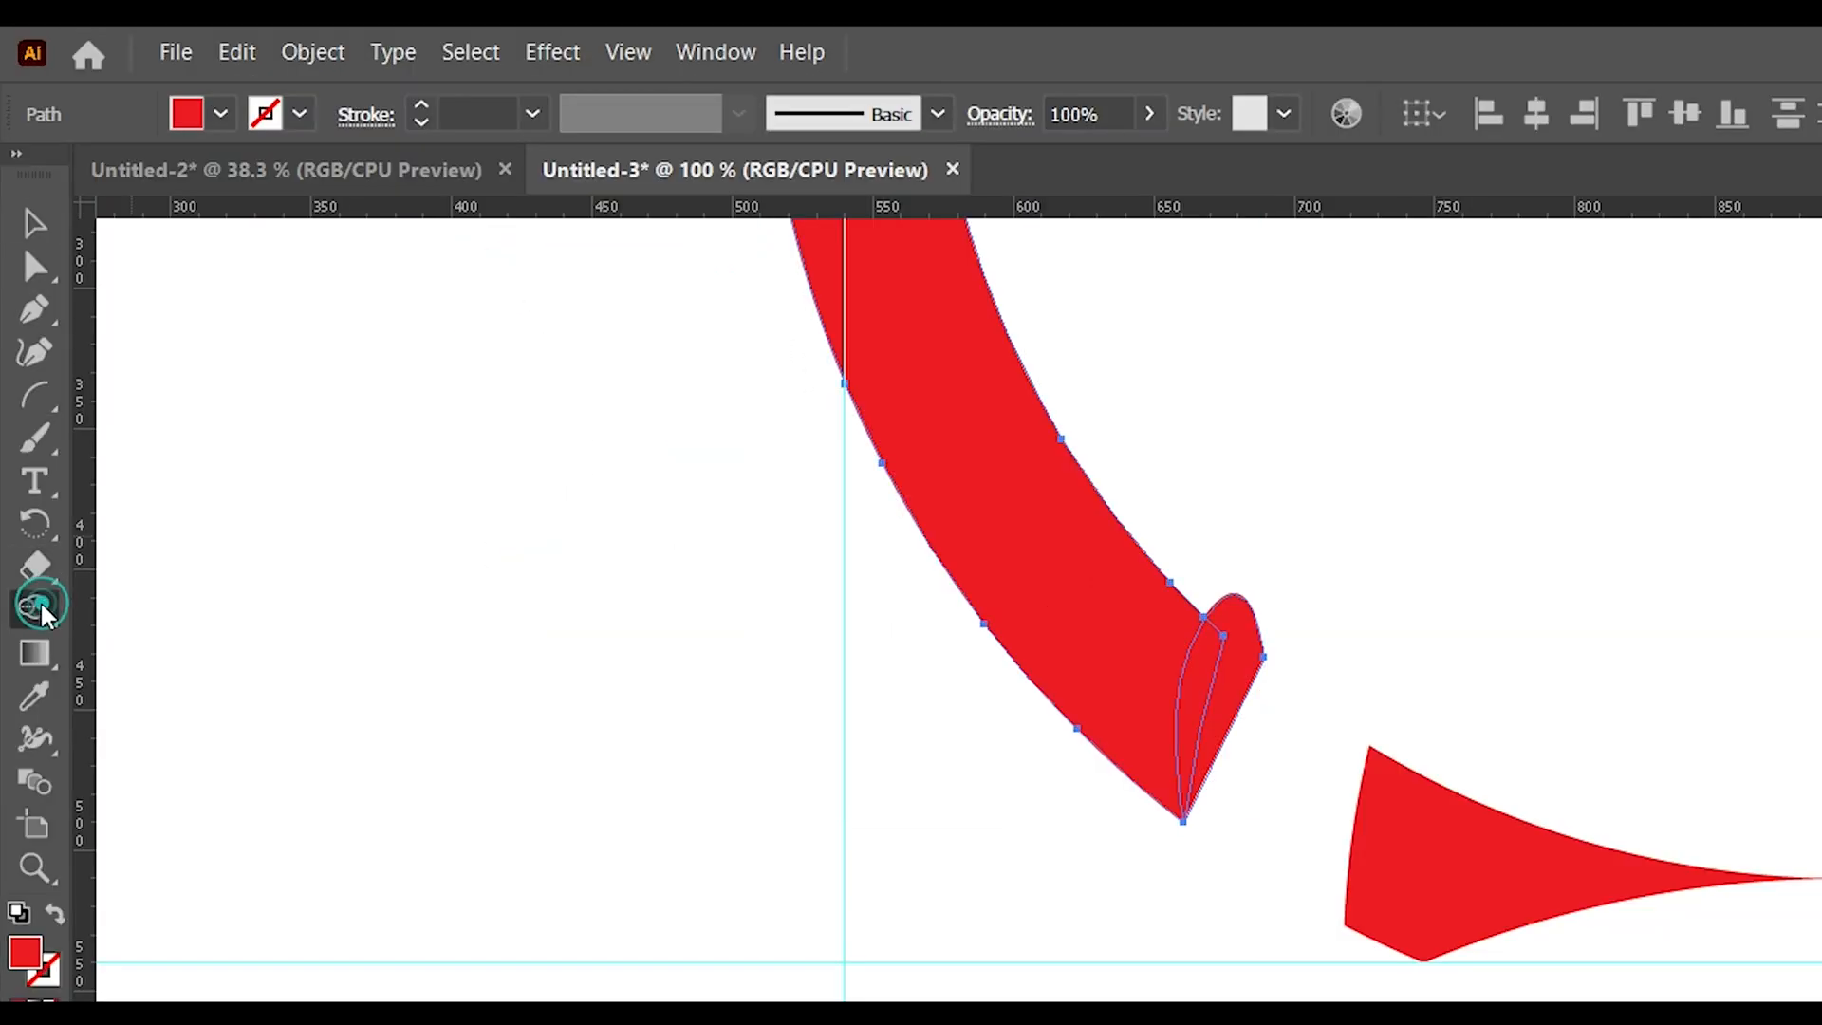
drag(24, 409, 102, 406)
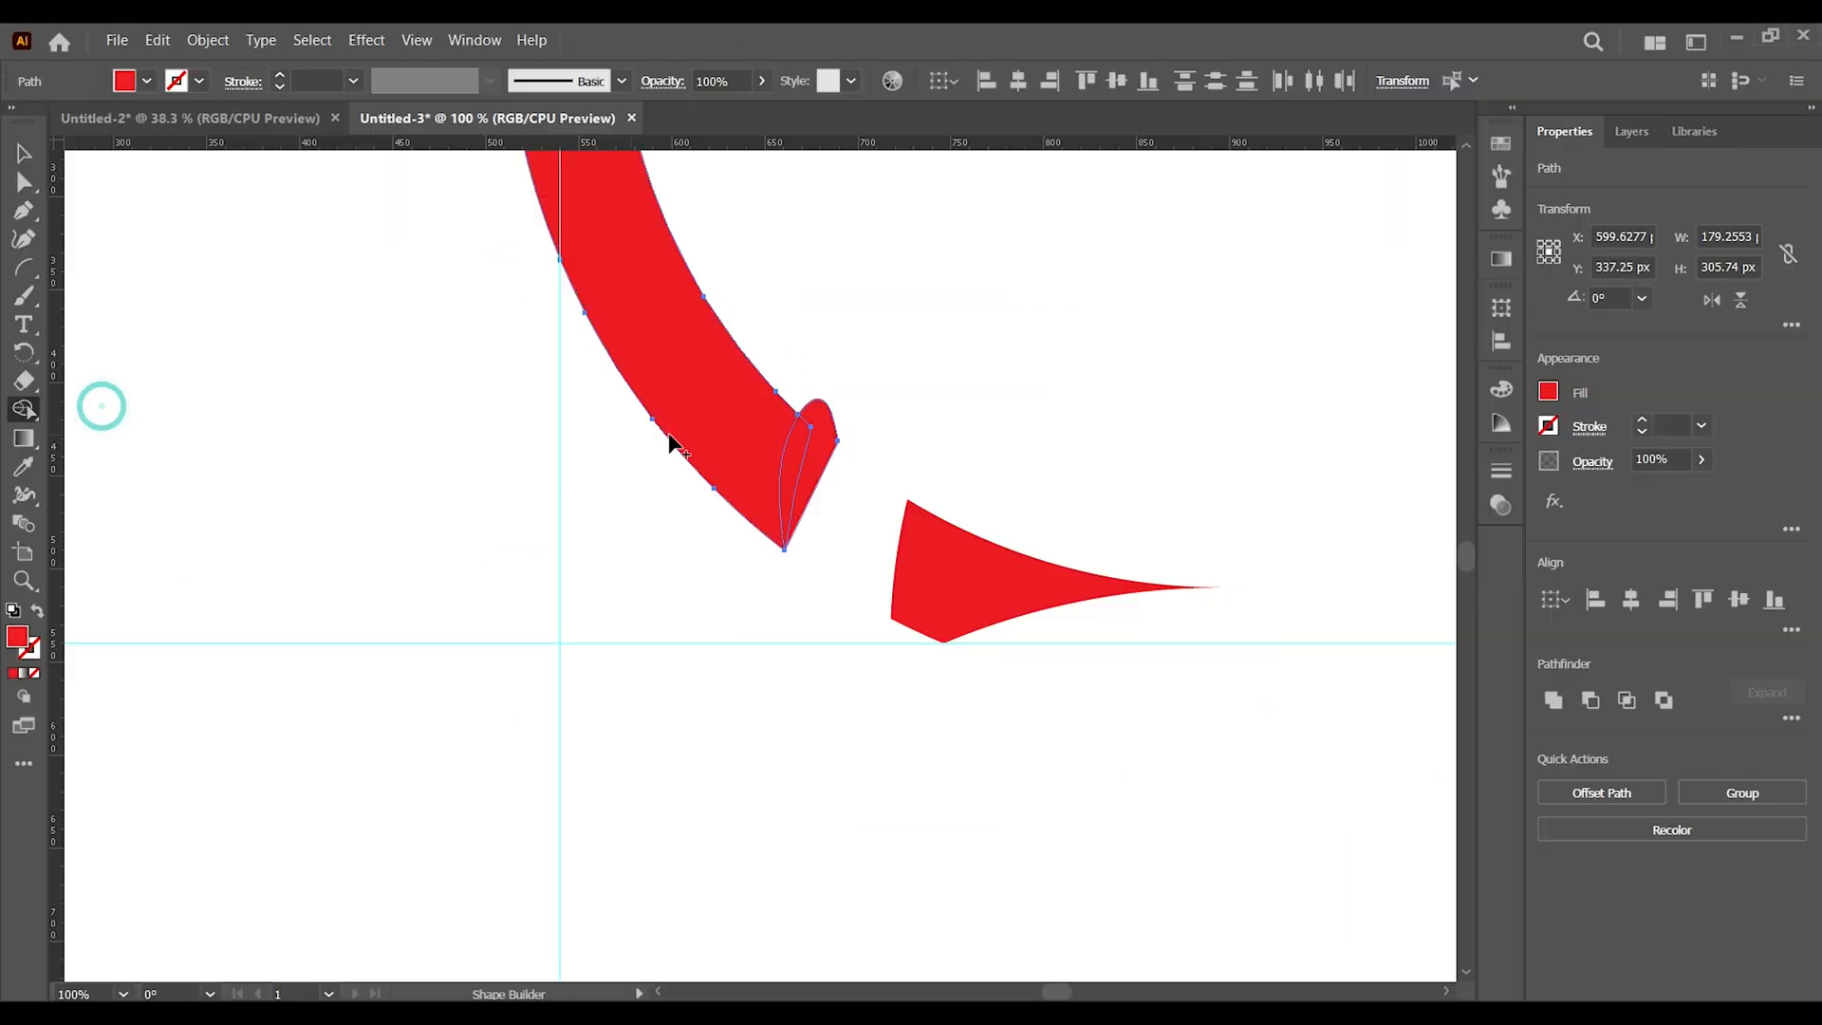
alt+click(825, 390)
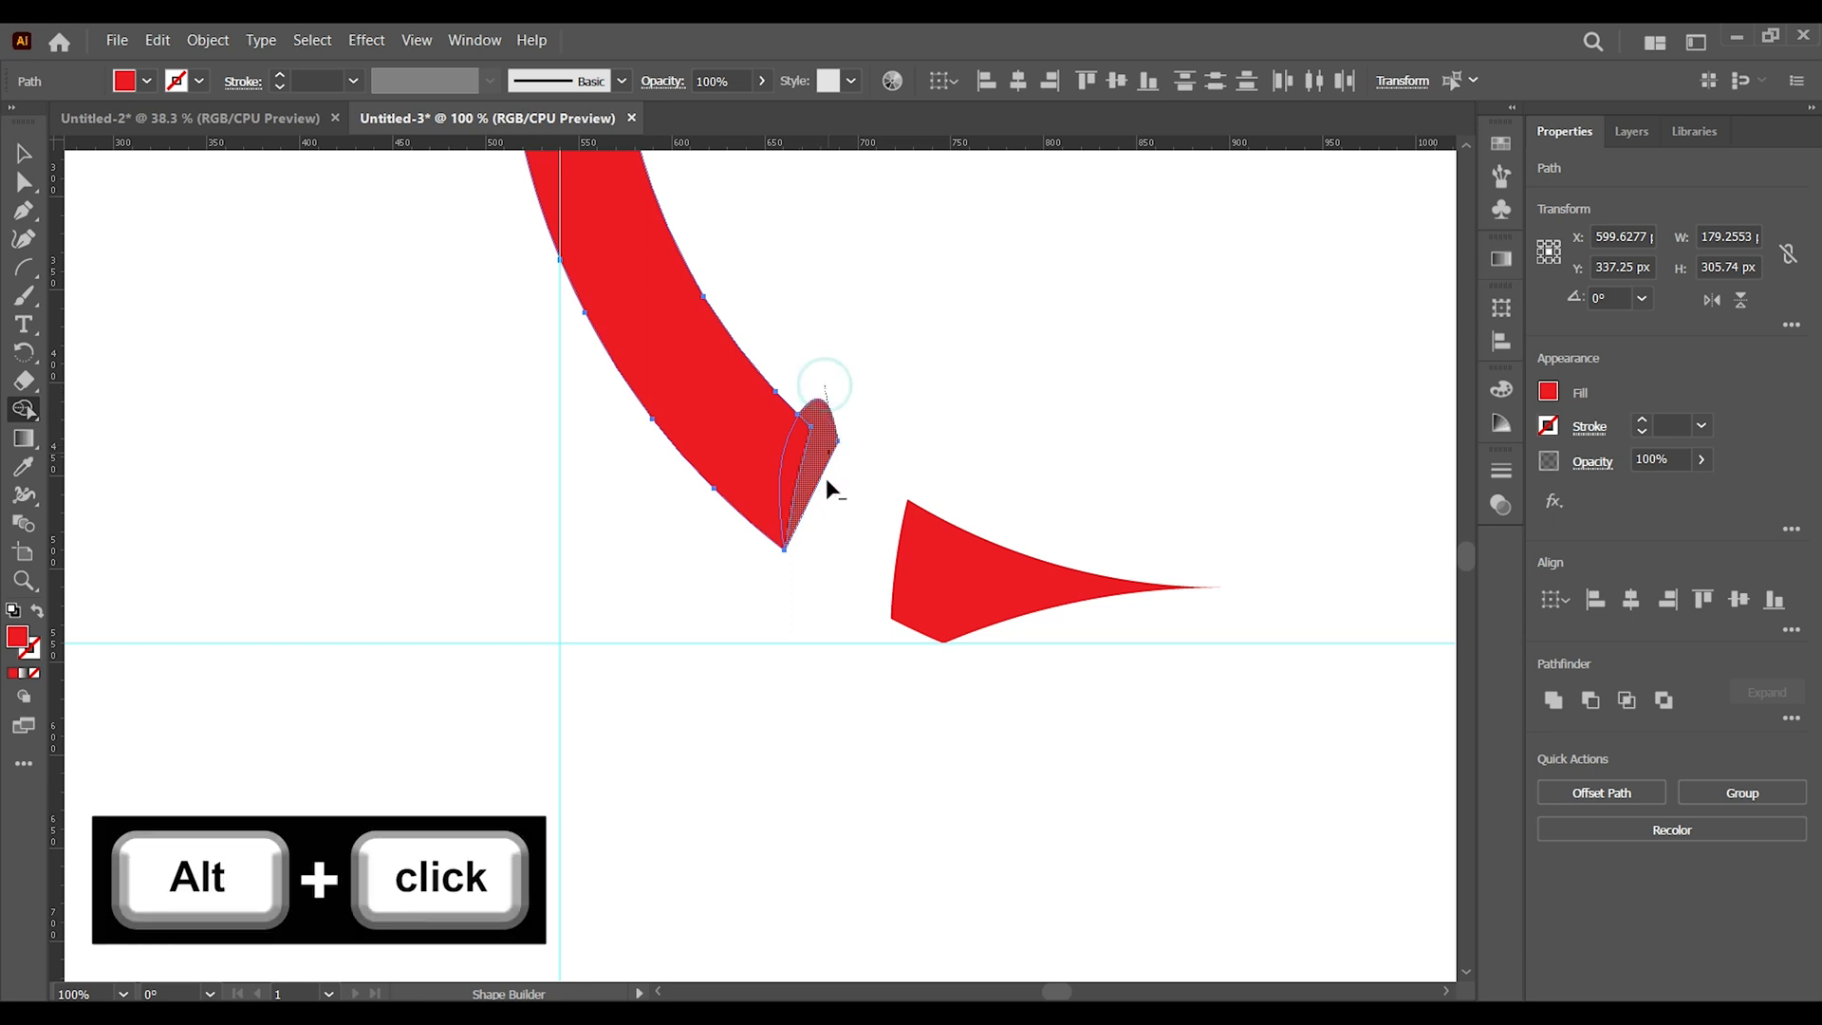
click(24, 152)
click(388, 416)
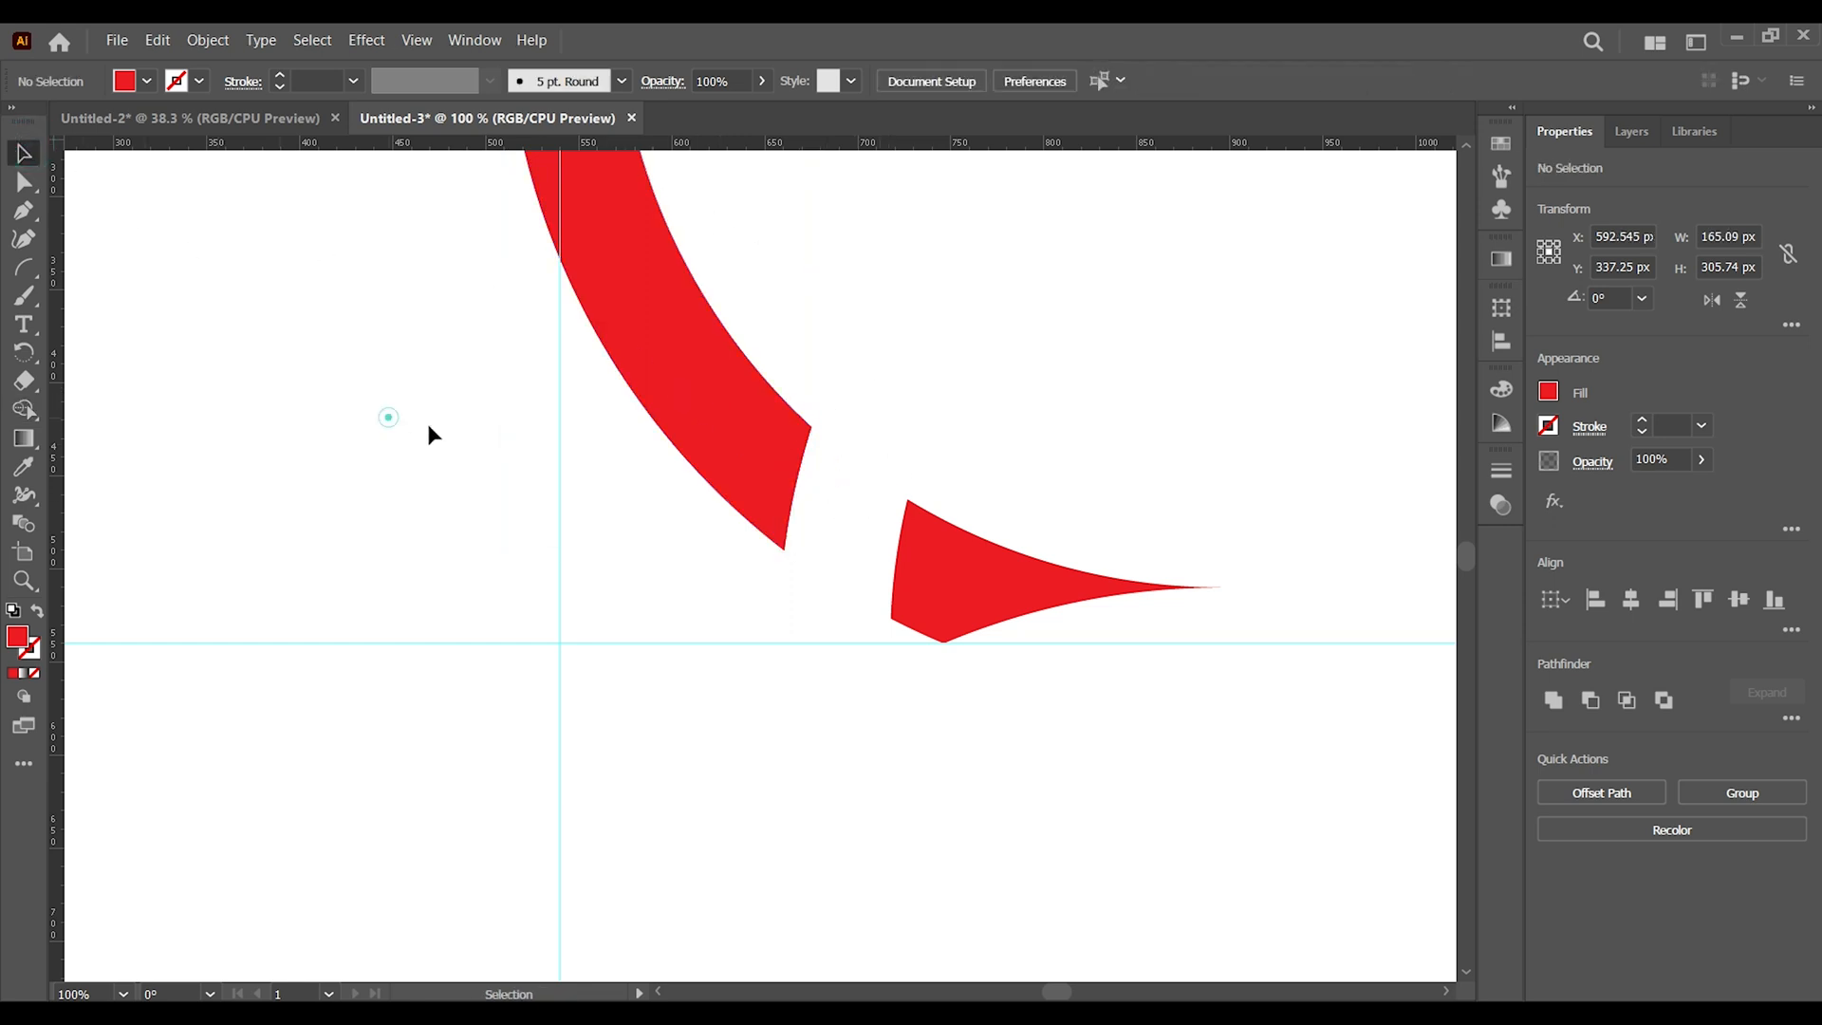
Fill the long arc piece with a linear white-to-black gradient running from its upper end to its cut end.
click(664, 363)
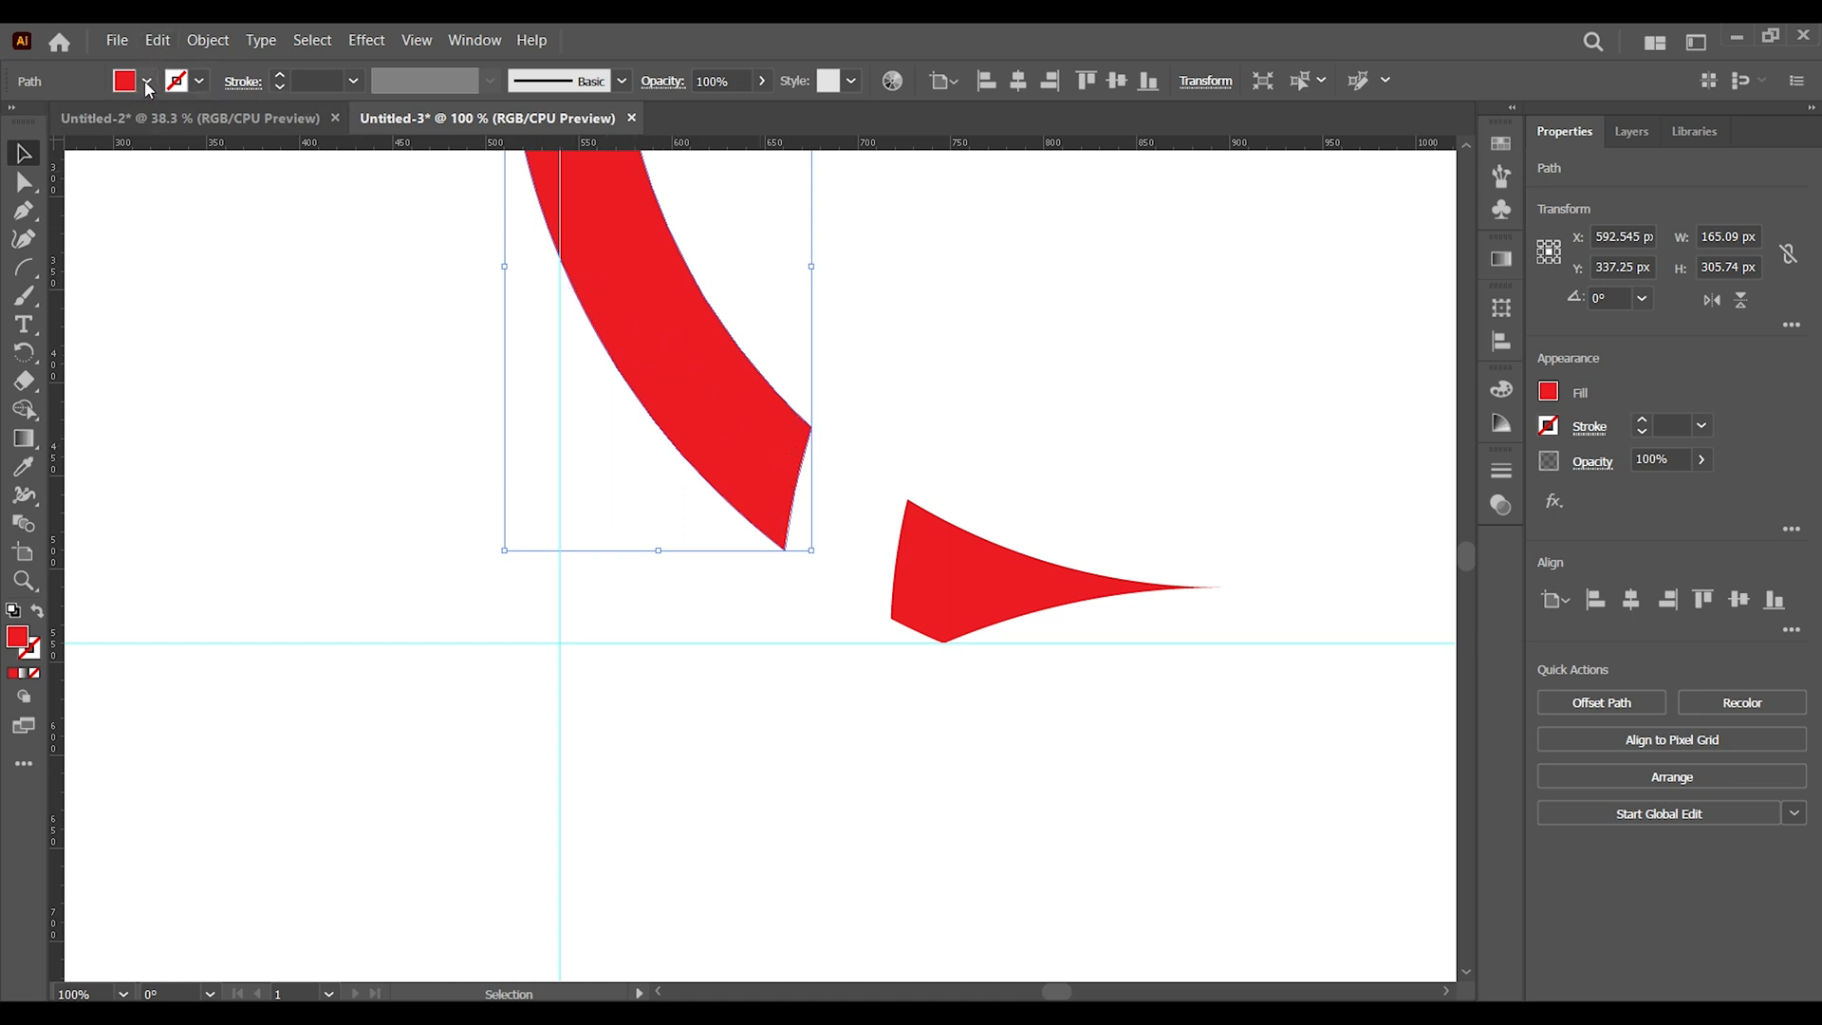
click(23, 438)
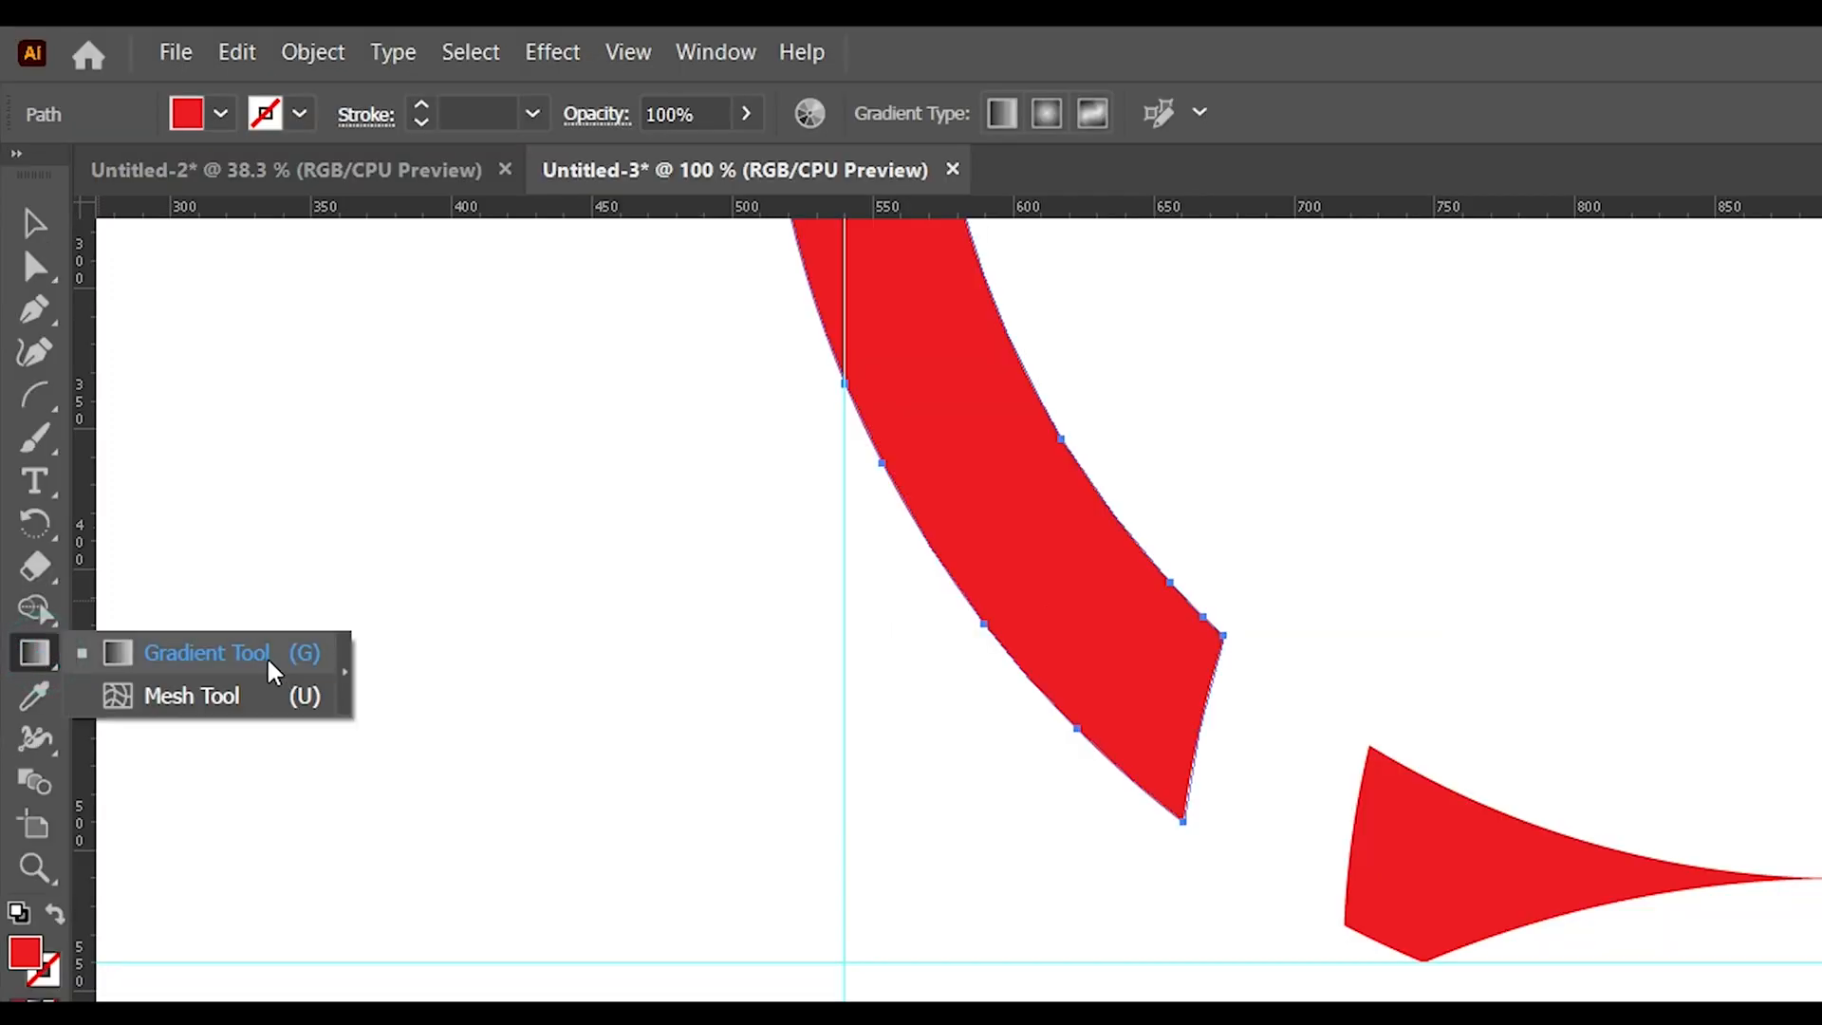
click(175, 443)
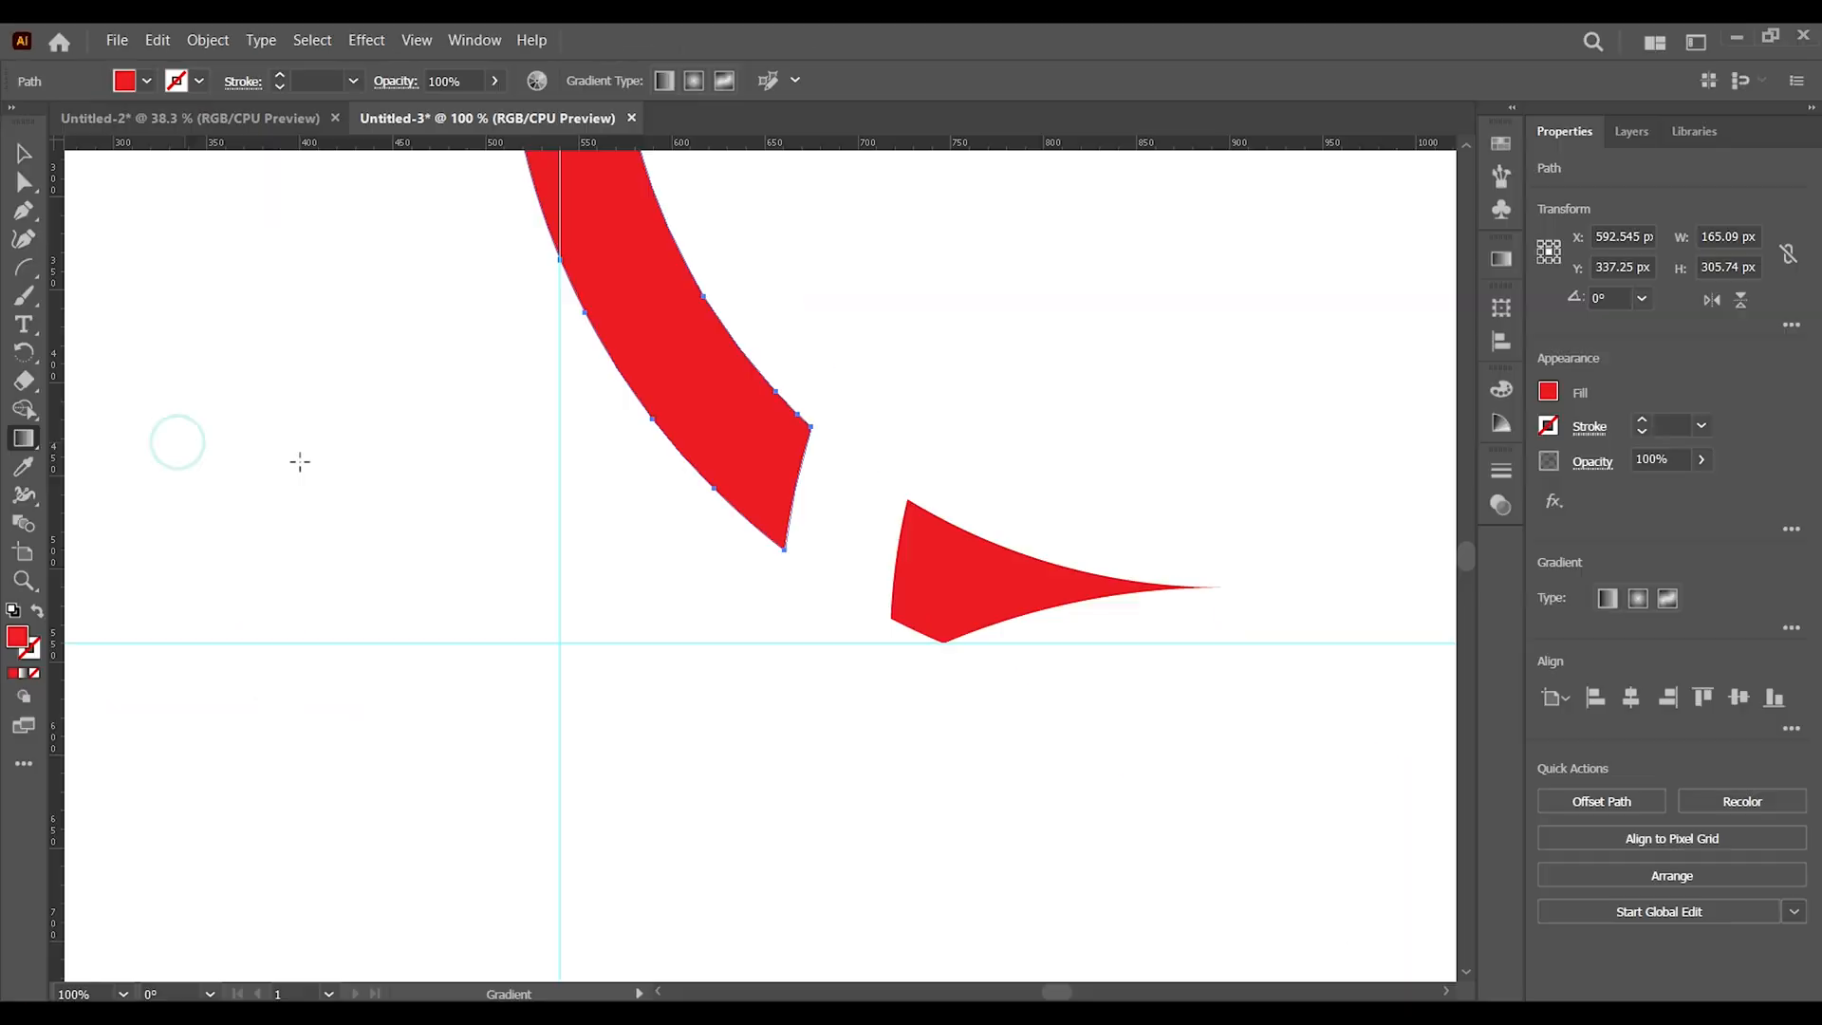
click(1606, 598)
drag(810, 351, 871, 585)
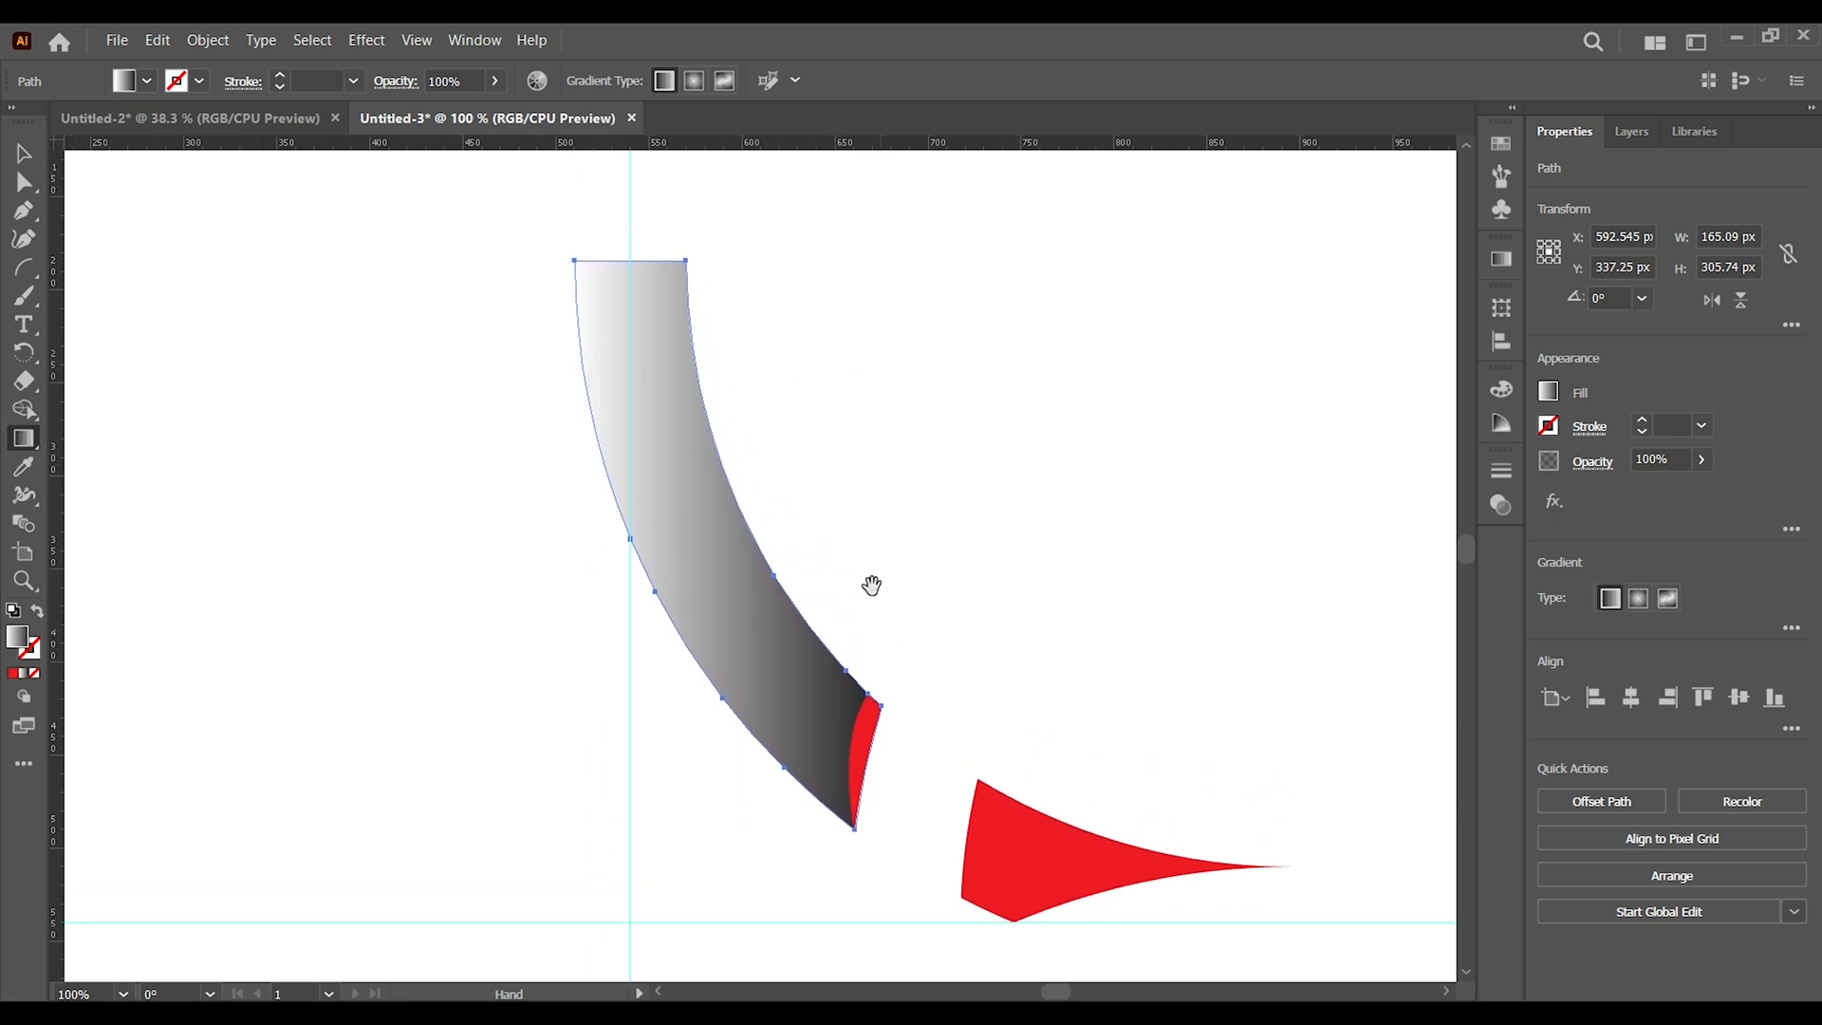
mouse_move(499, 273)
mouse_down()
mouse_move(496, 541)
mouse_move(802, 700)
mouse_move(811, 736)
mouse_move(852, 693)
mouse_up()
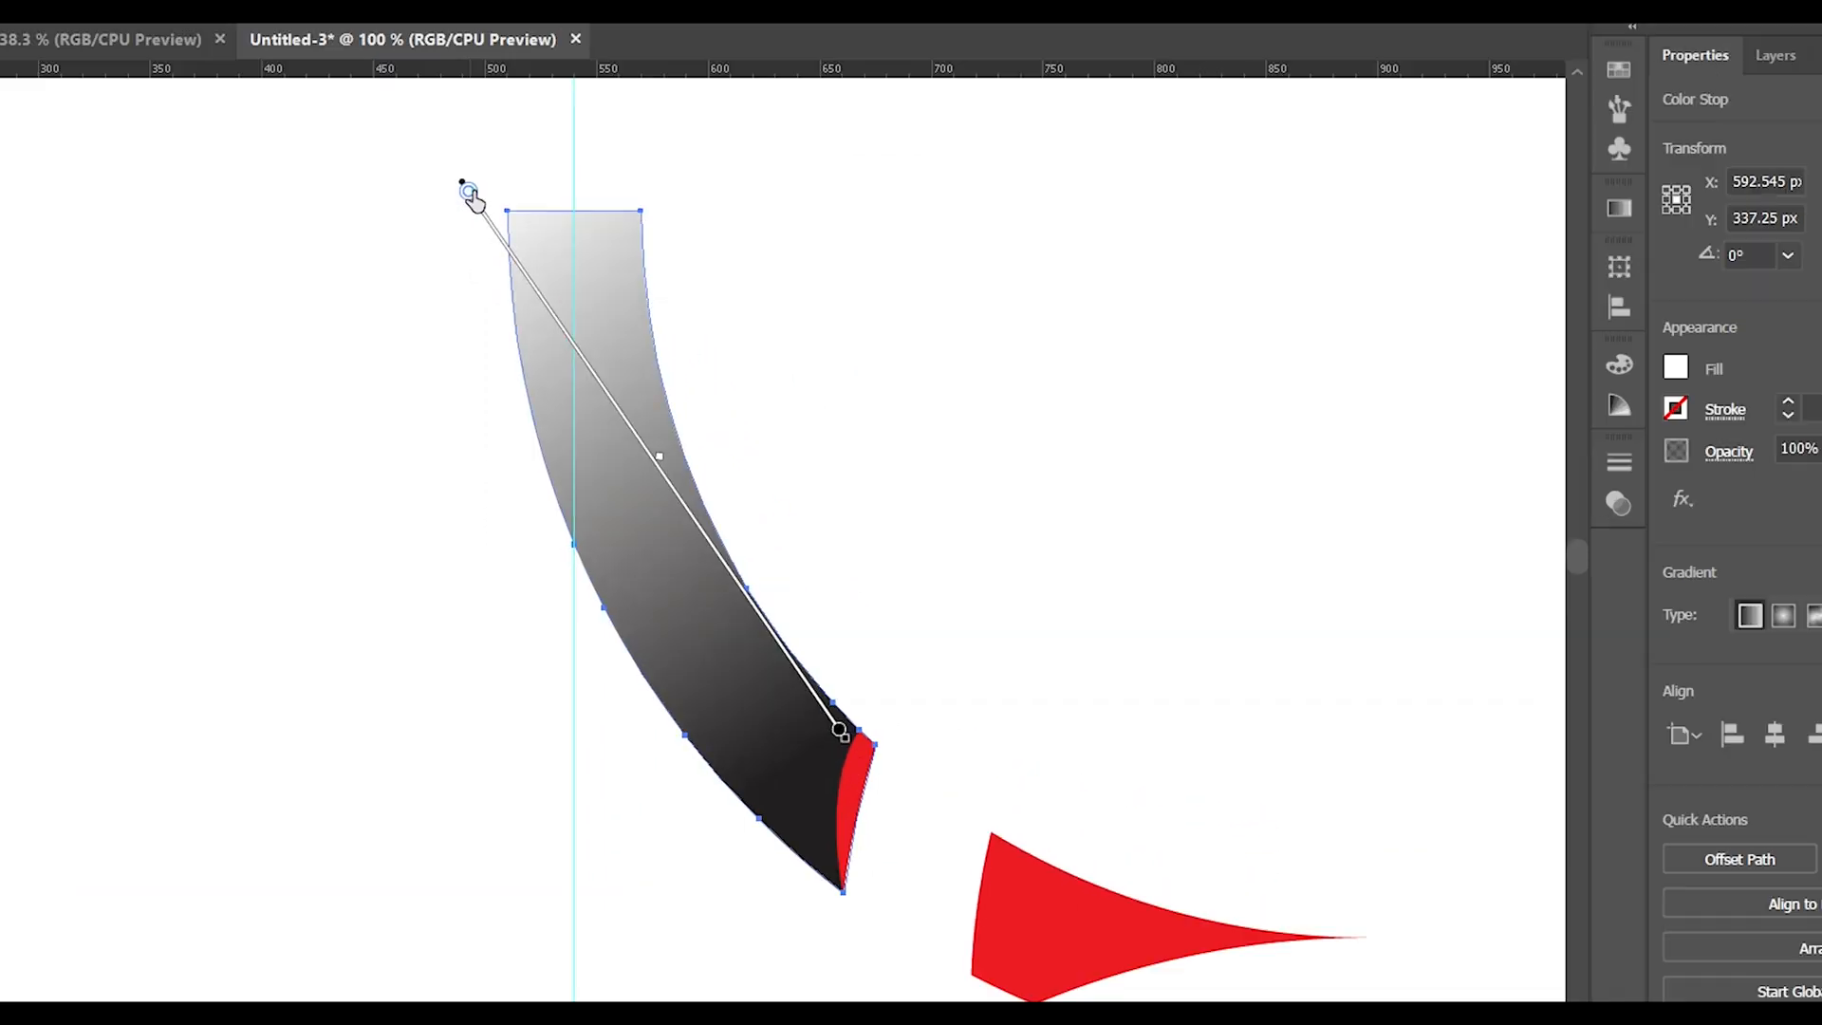
Set the gradient's white colour stop to dark red and move the gradient's start farther down the arc.
double_click(541, 244)
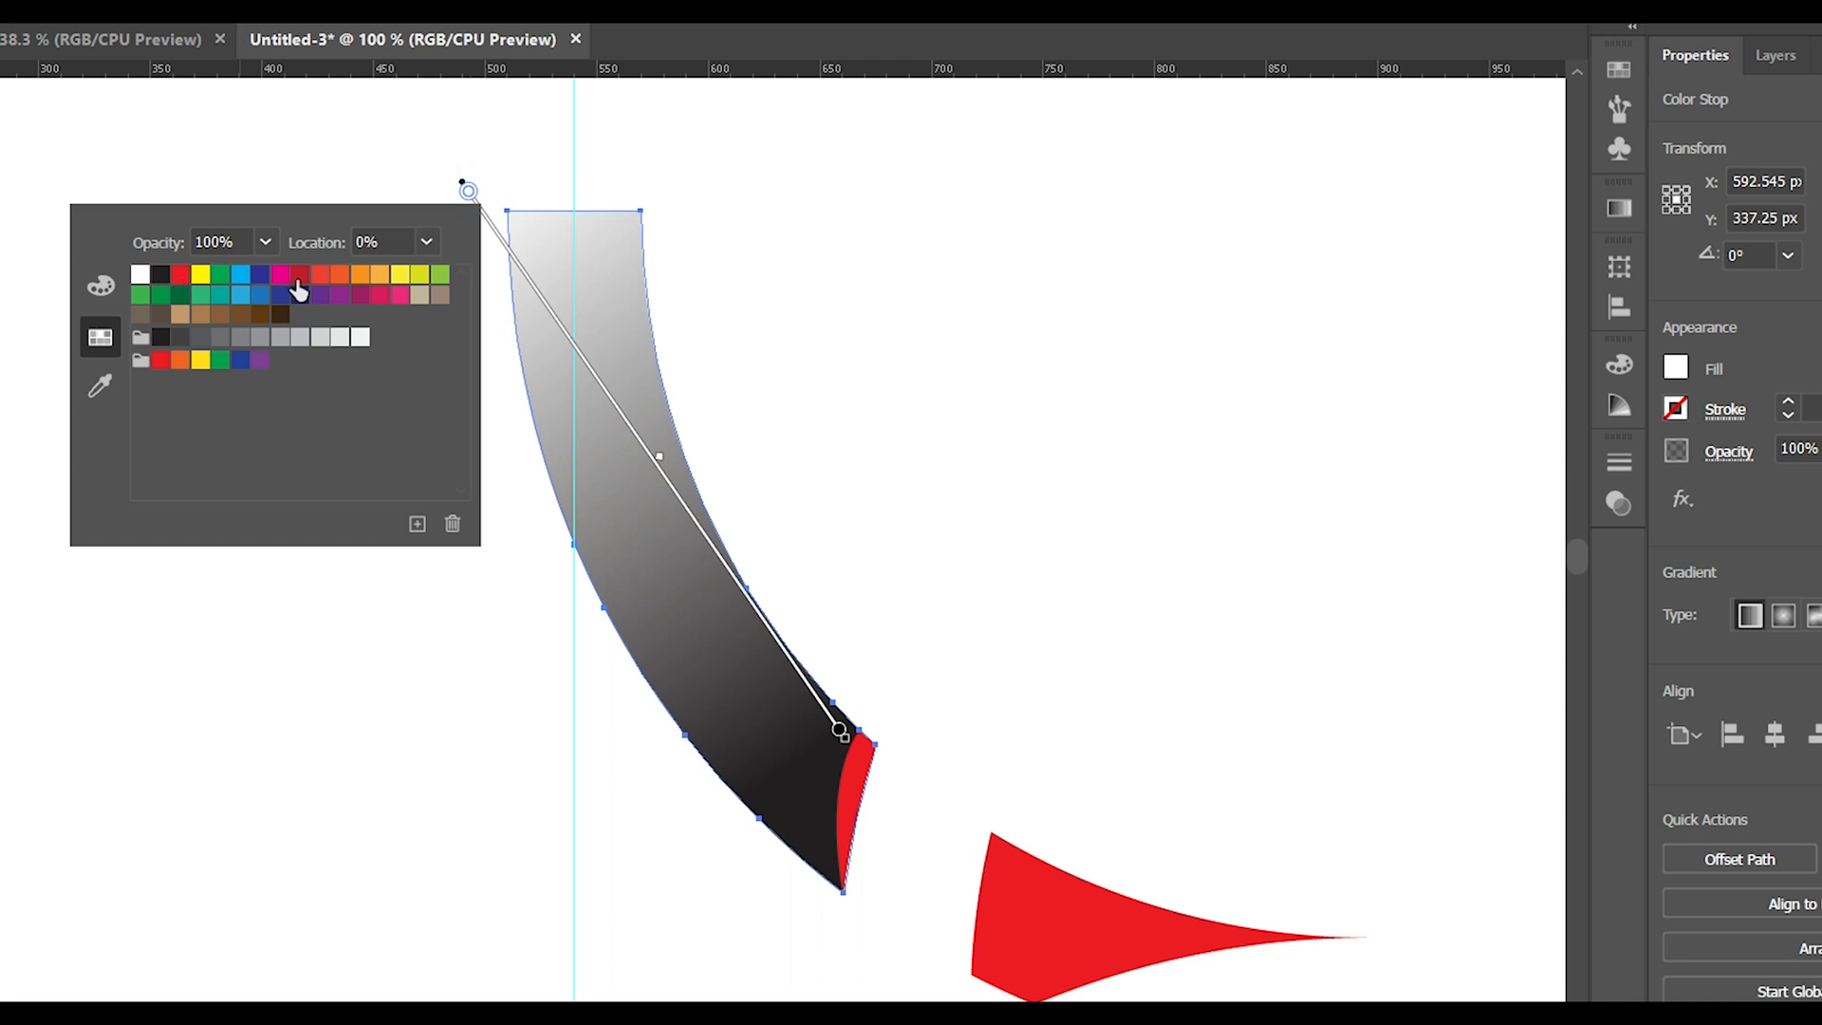
click(298, 282)
click(795, 326)
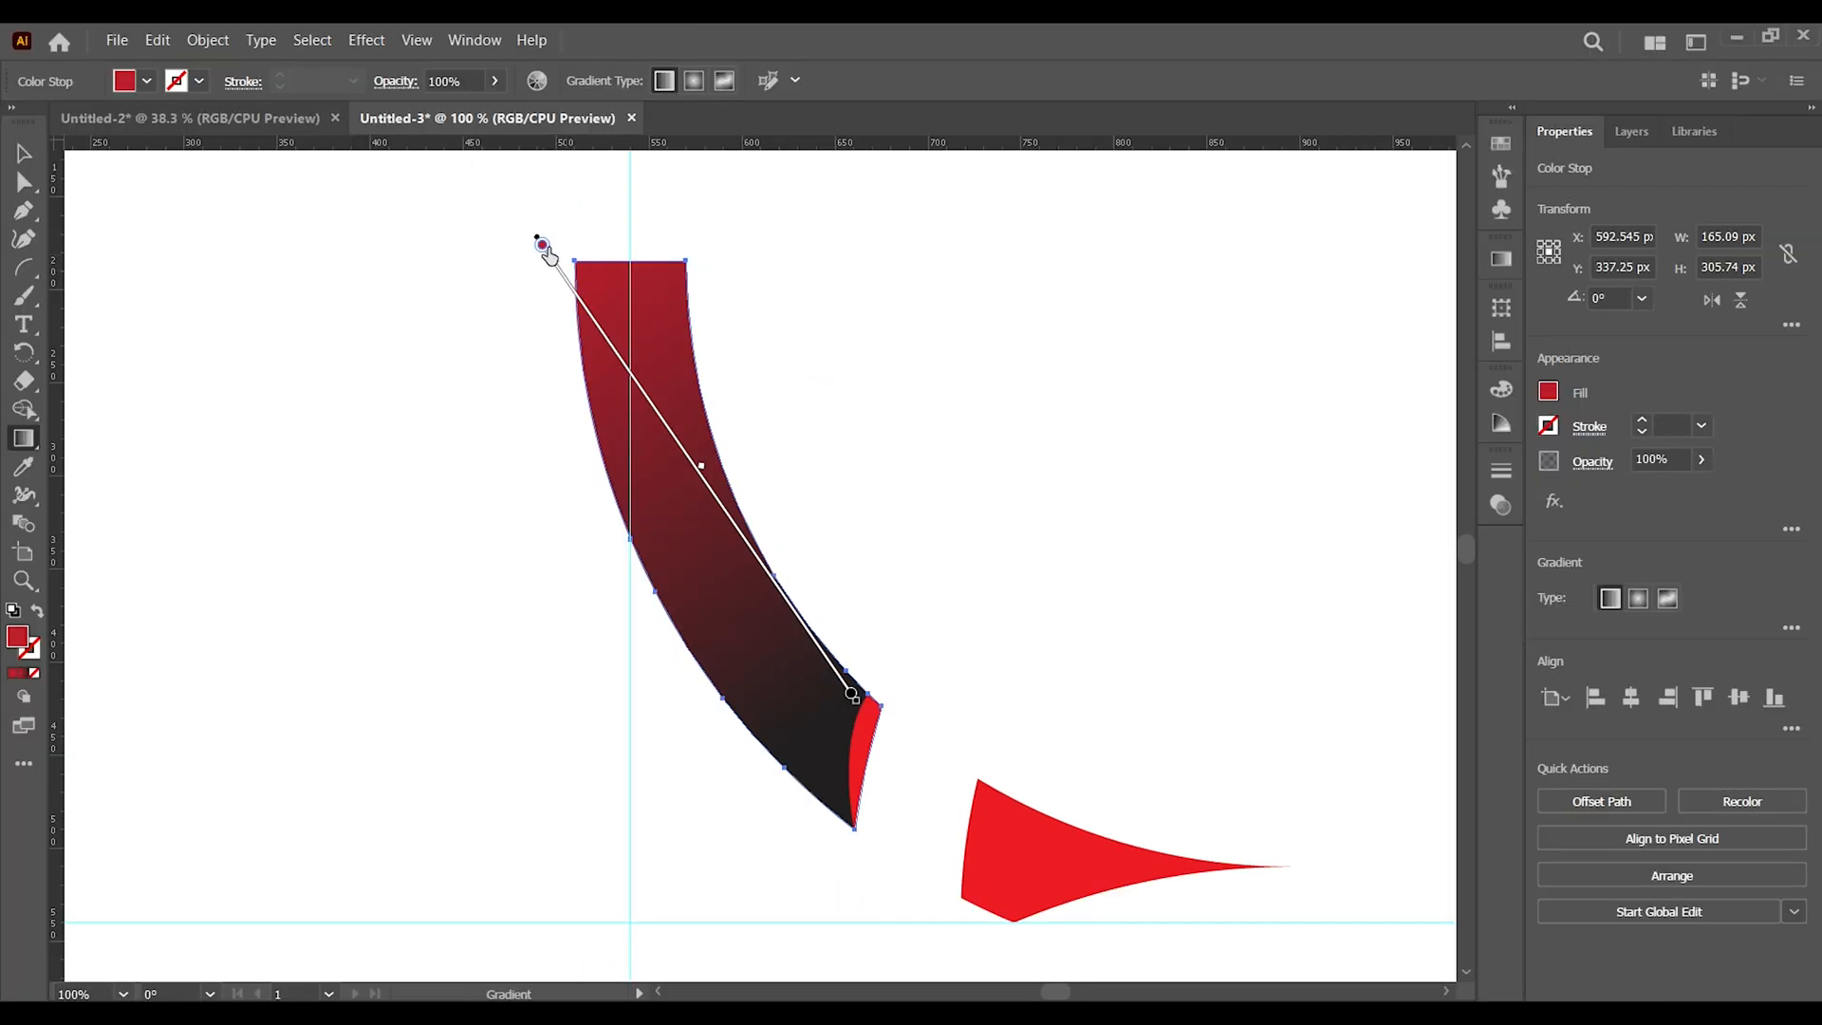
drag(572, 304, 647, 456)
Fill the thin curved sliver at the arc's cut end with dark red.
click(29, 159)
click(549, 598)
click(864, 736)
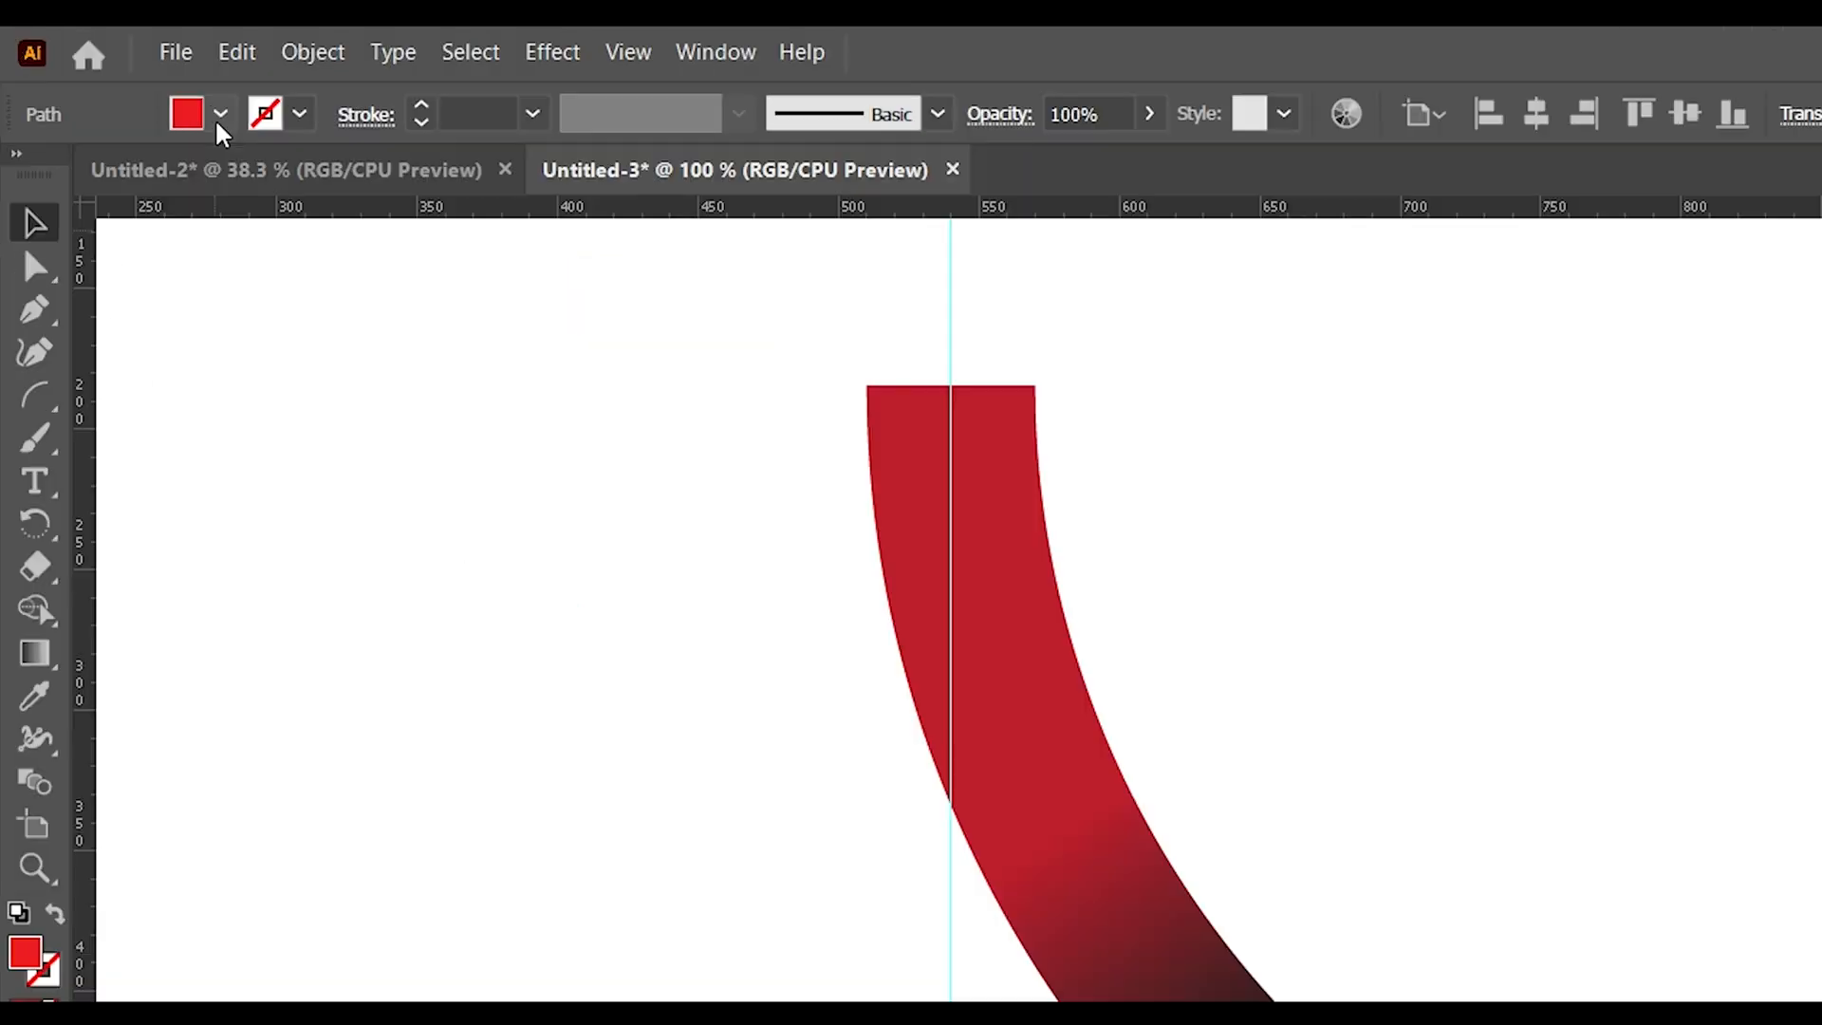
click(147, 81)
click(275, 177)
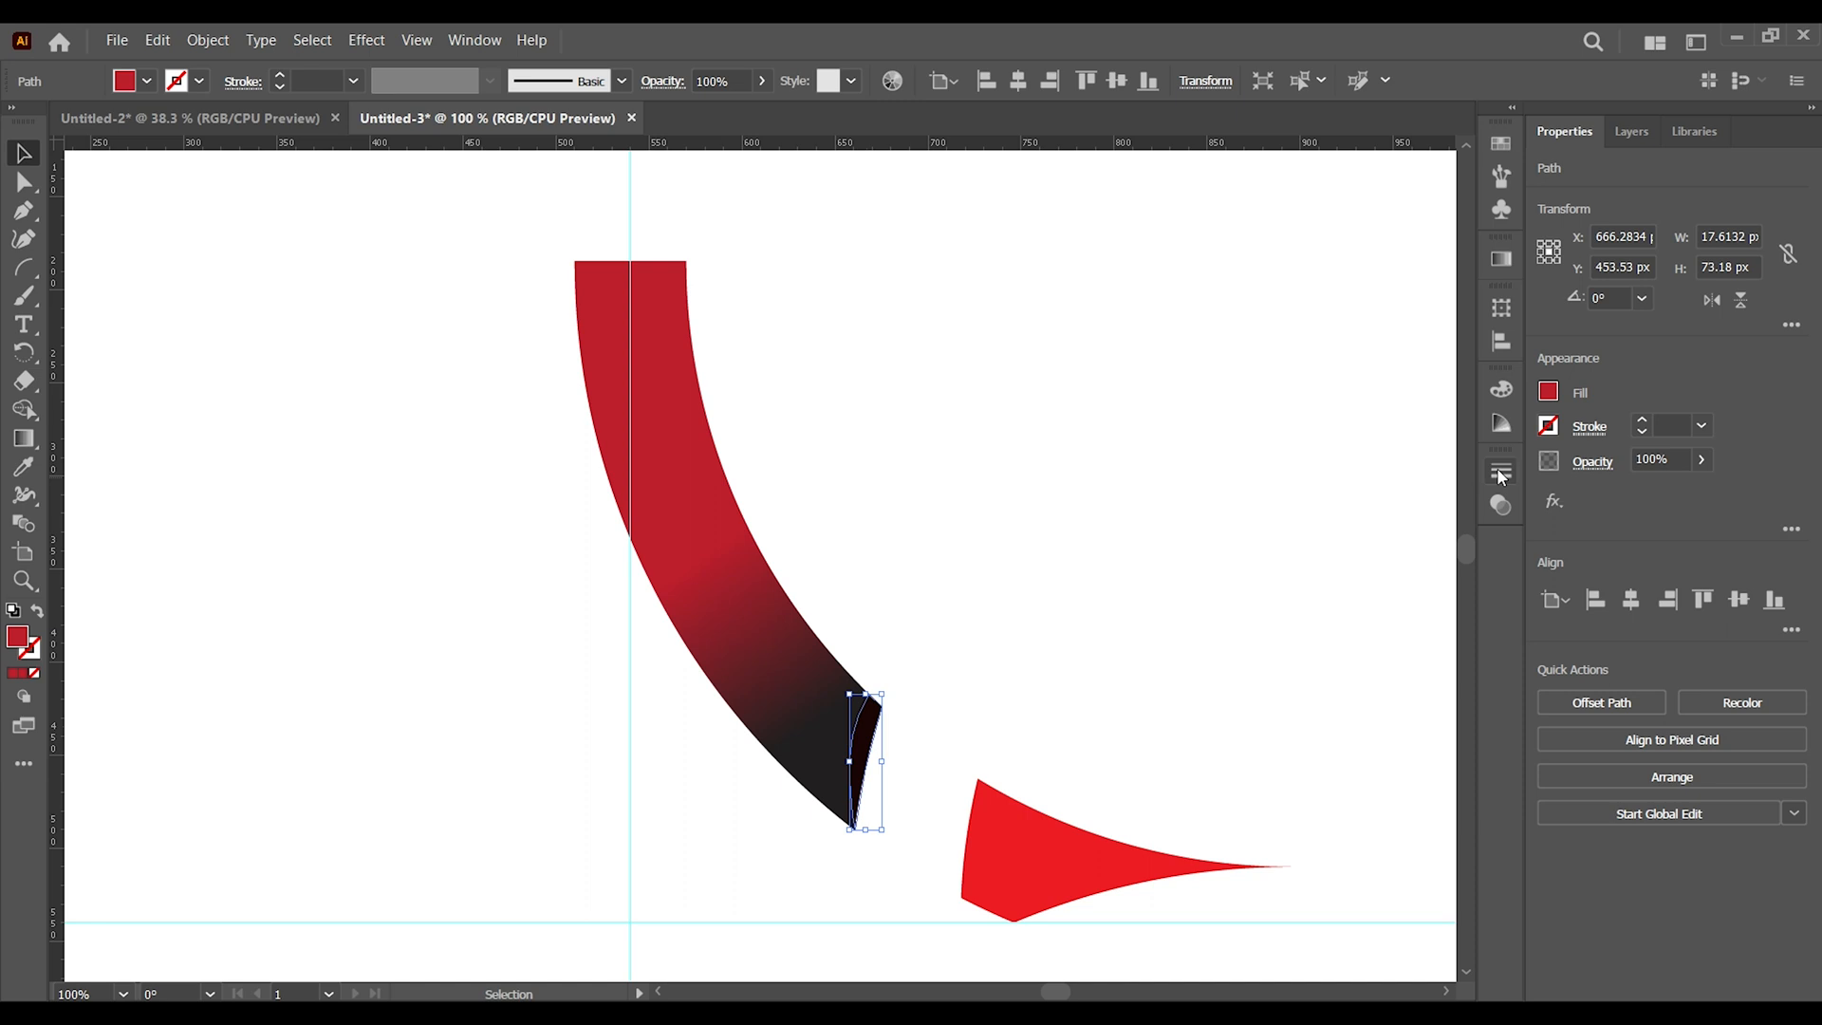
Set the sliver's blend mode to Multiply and its opacity to 68%.
click(1500, 471)
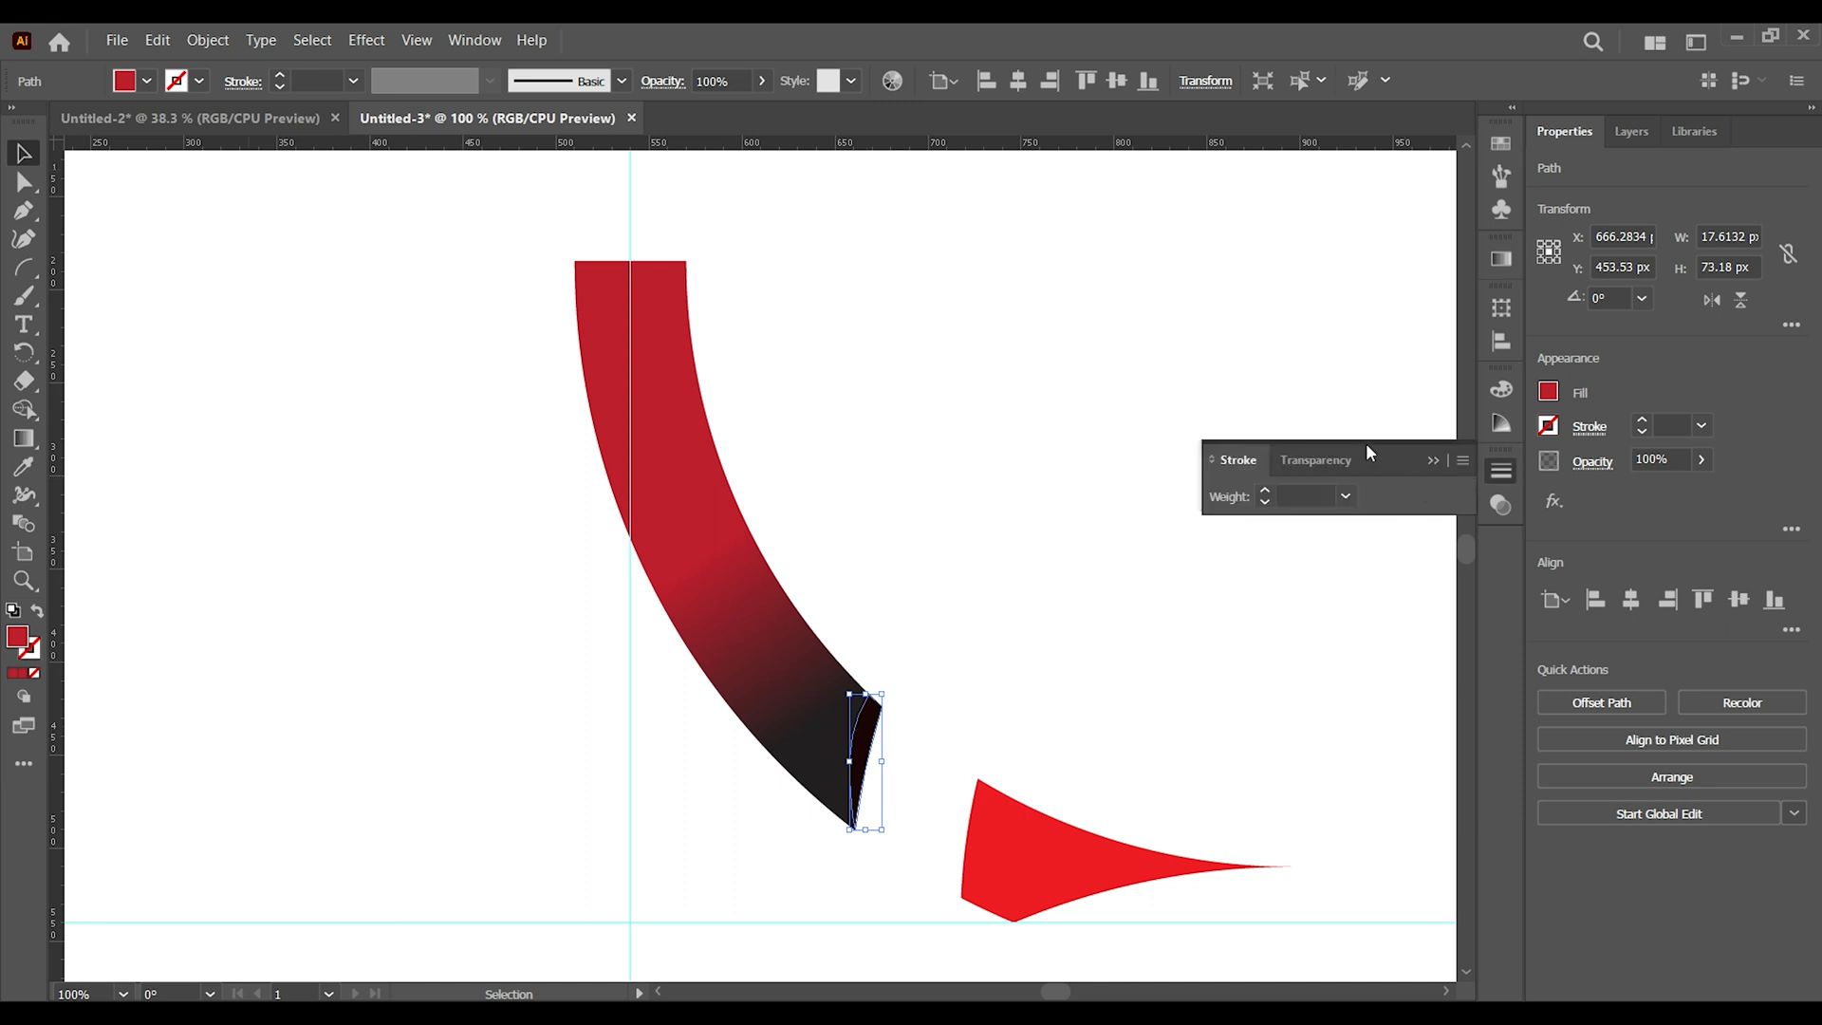
click(1336, 450)
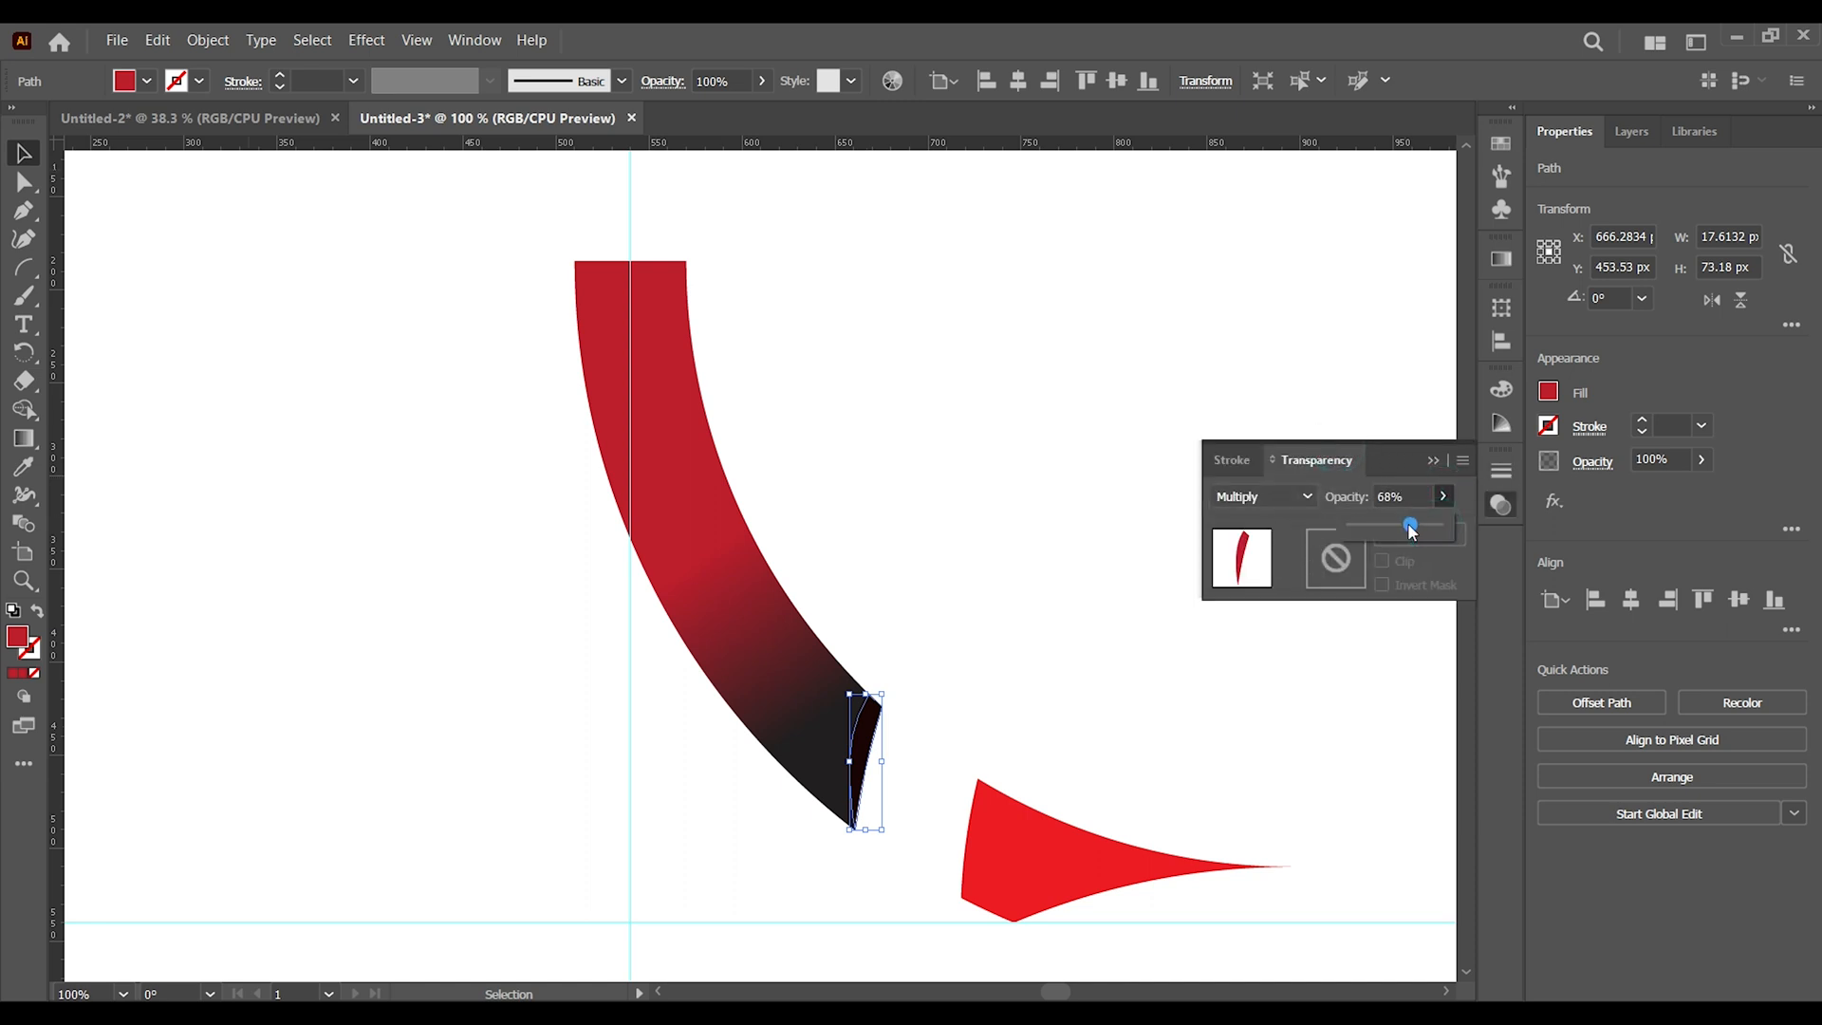
click(1193, 318)
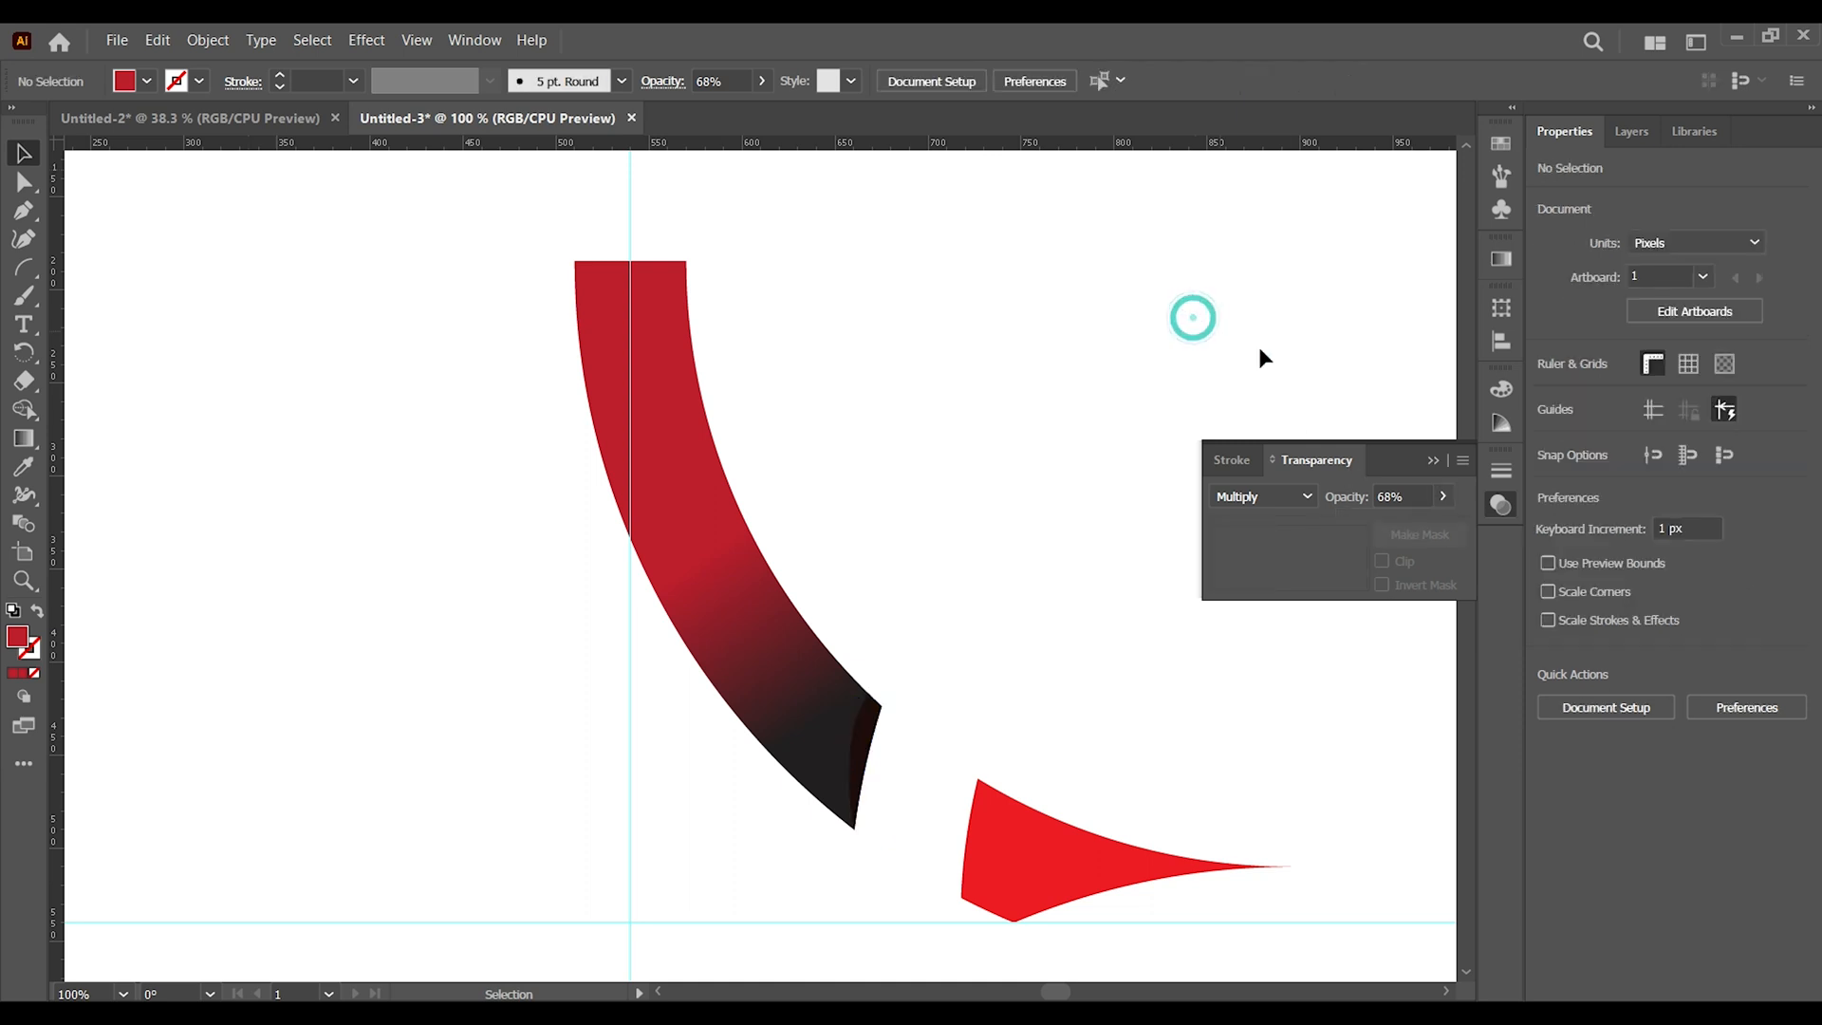
click(1434, 461)
Fill the pointed arc piece with the dark red-to-black gradient sampled from the long arc piece.
click(1056, 867)
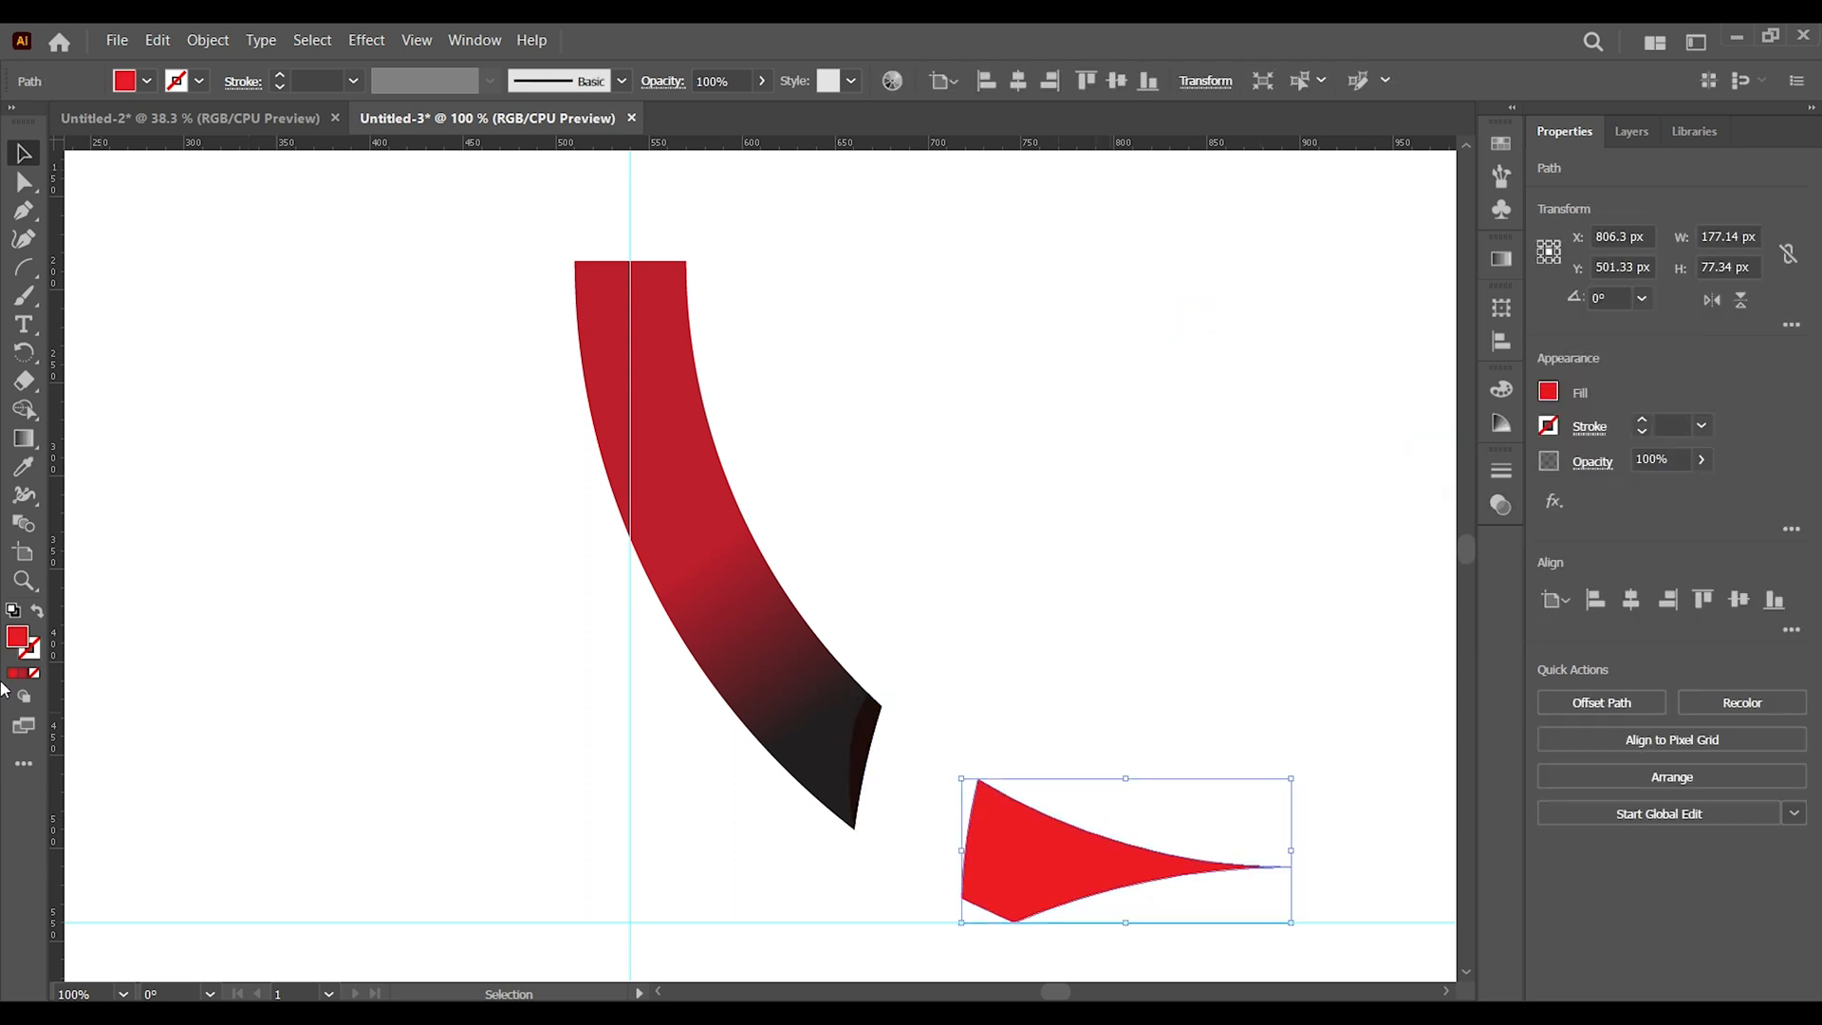
click(24, 466)
click(688, 481)
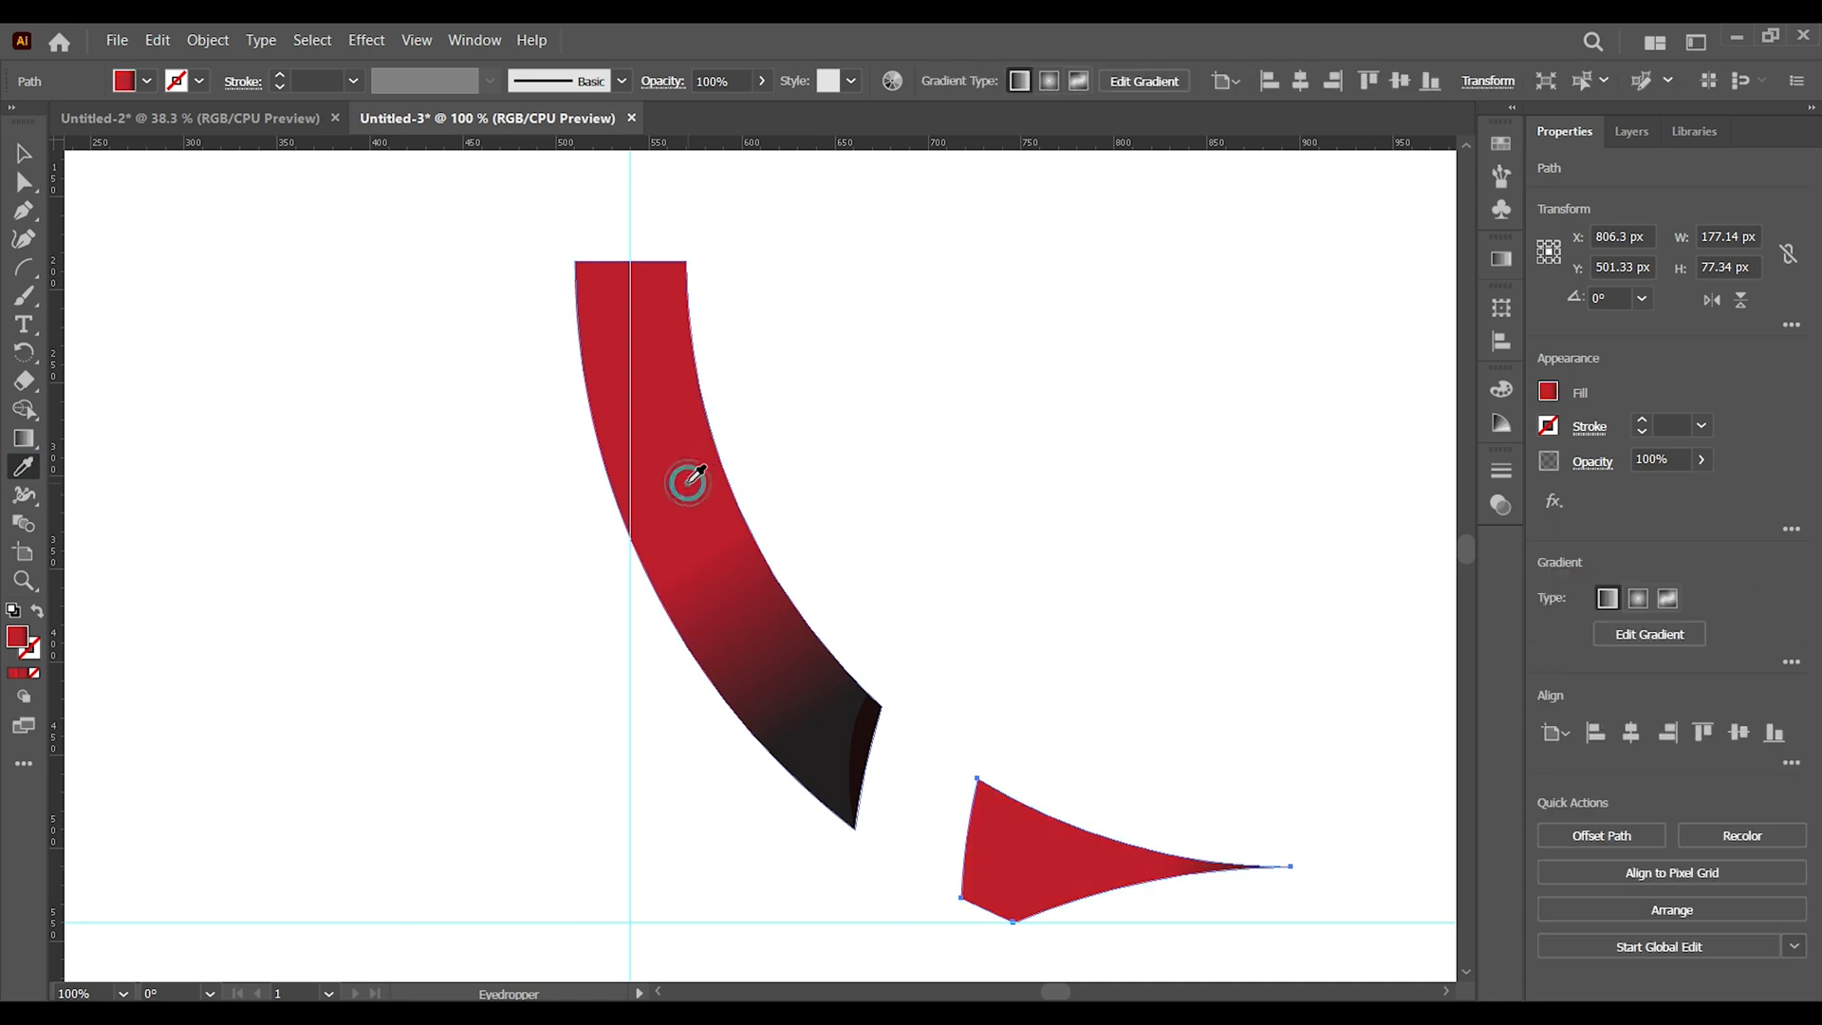
click(24, 153)
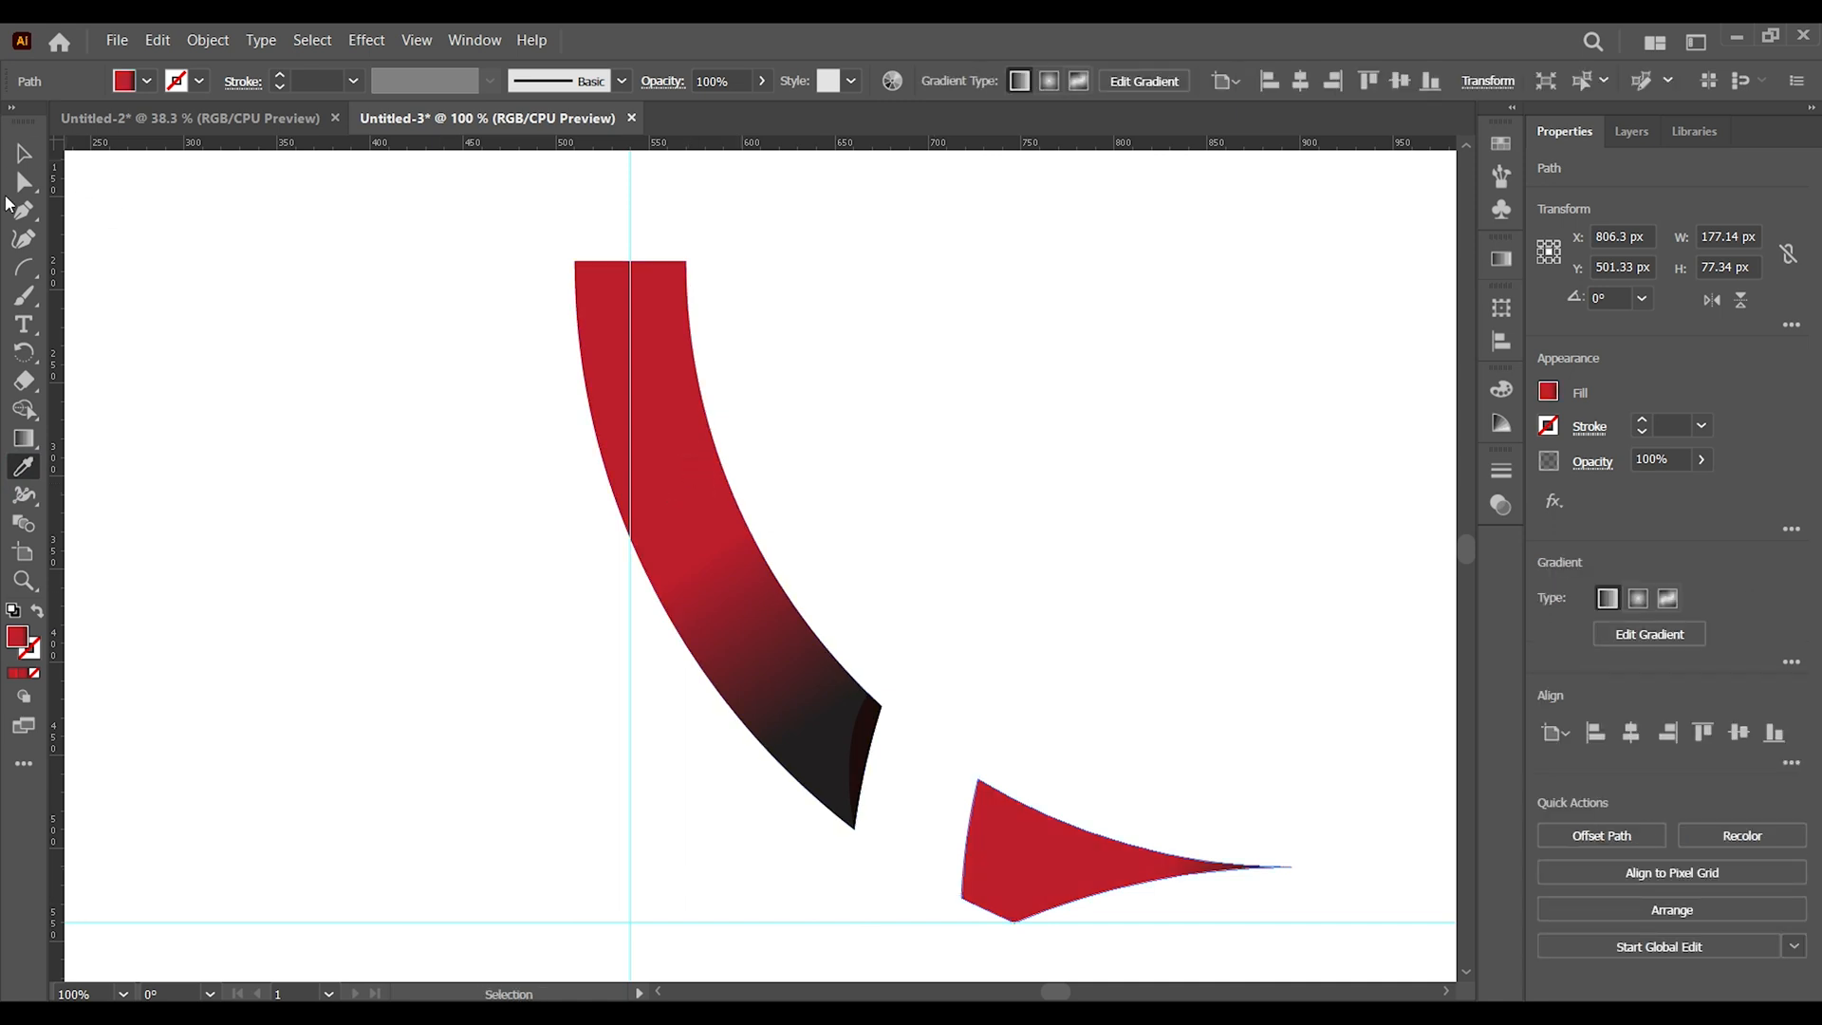
click(975, 403)
Group all the pieces of the shaded arc, including the shadow sliver and the pointed end piece.
key(ctrl+minus)
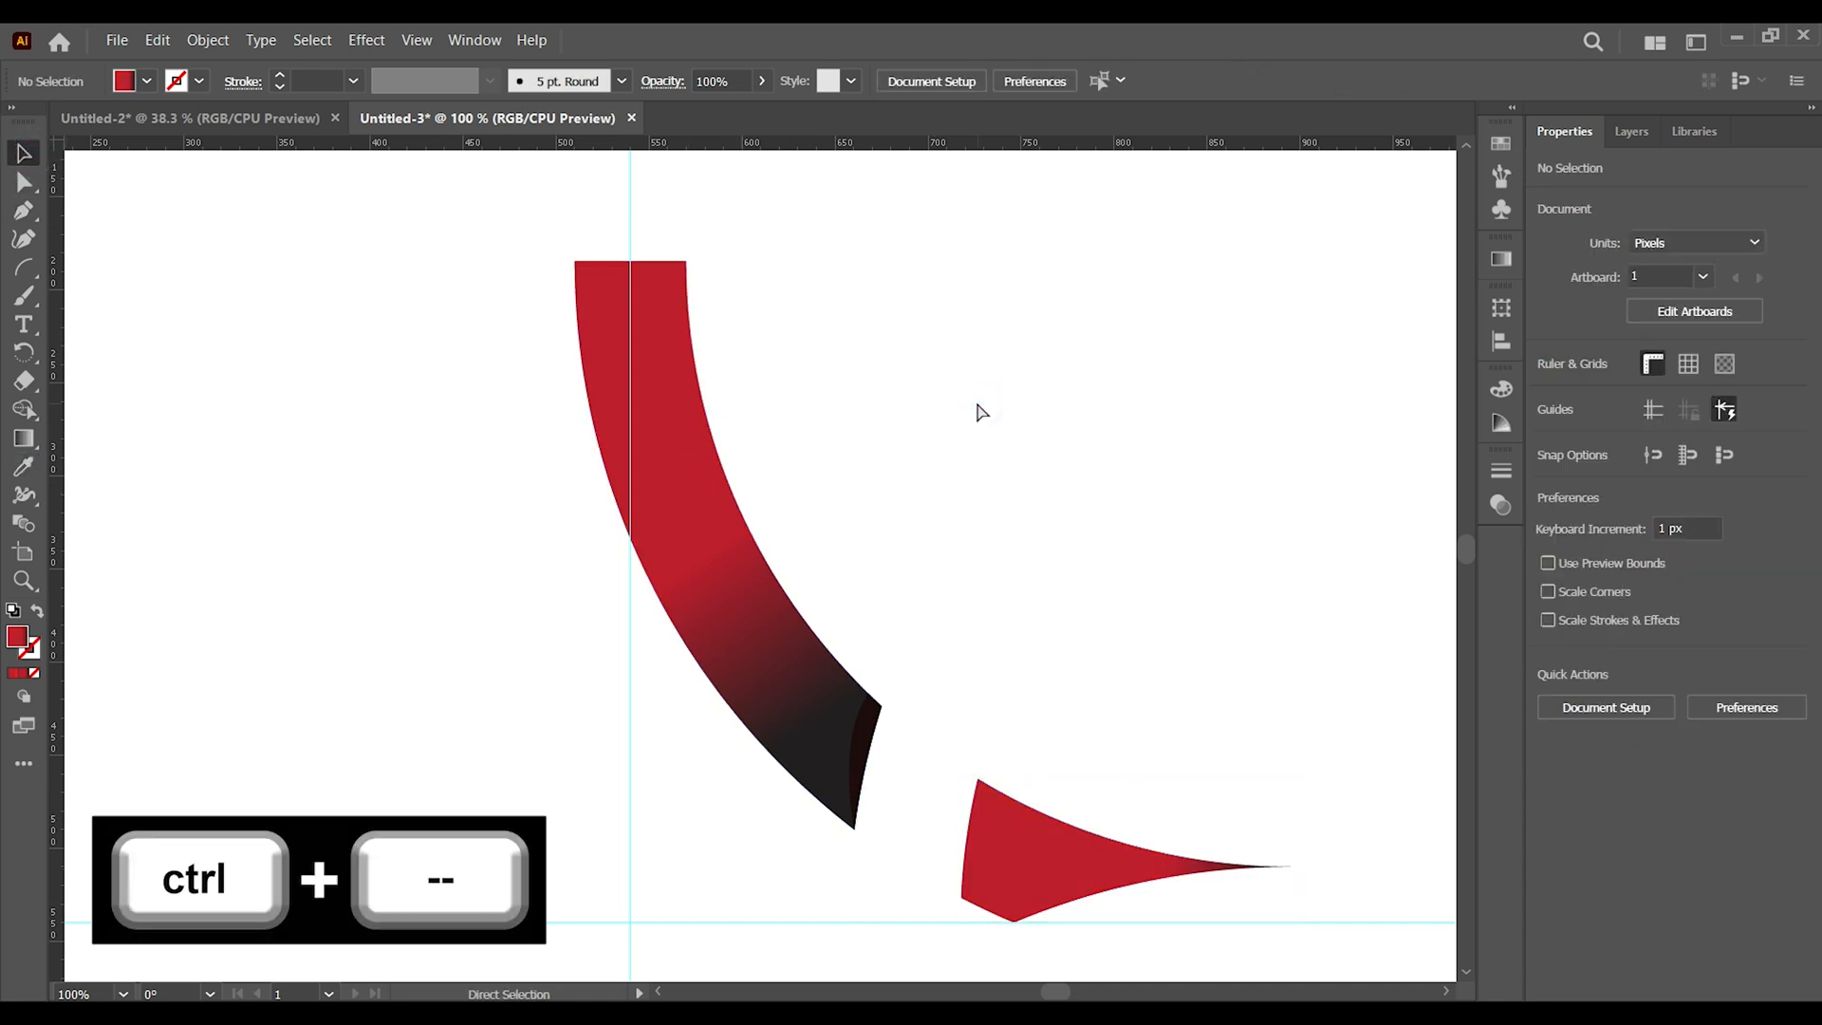
key(ctrl+minus)
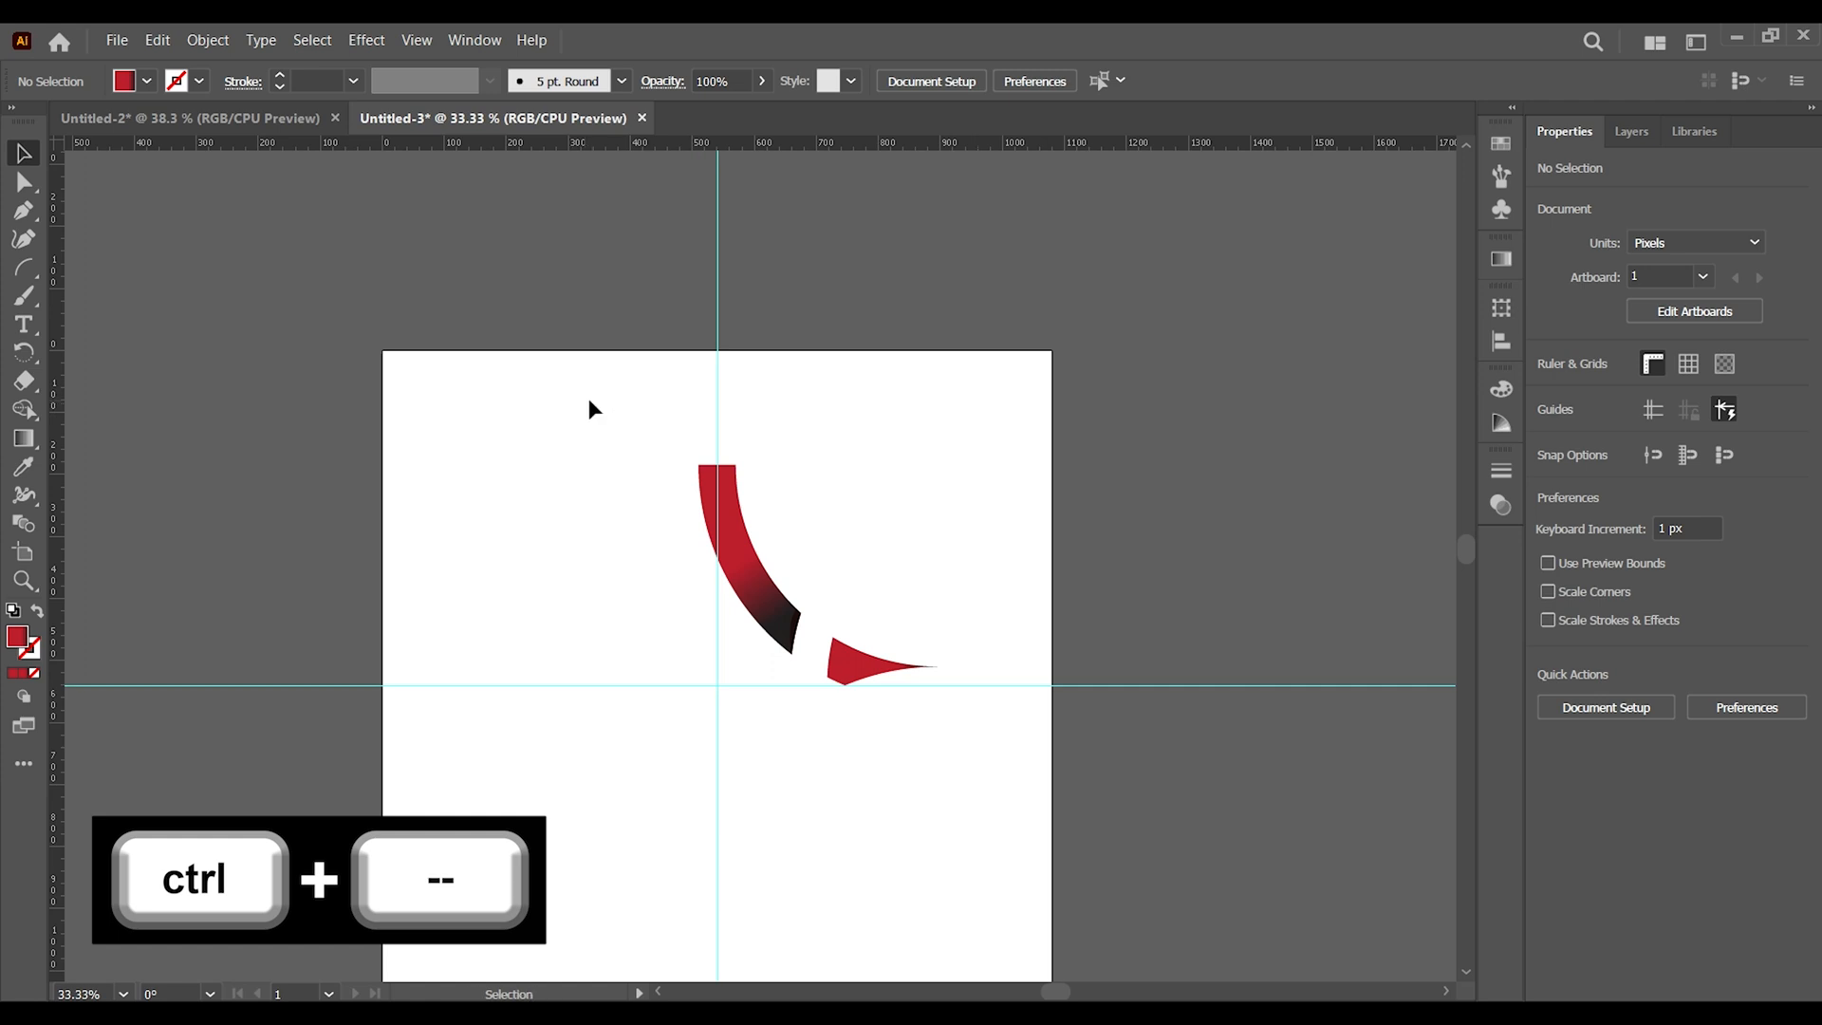
drag(589, 399, 973, 717)
right_click(767, 599)
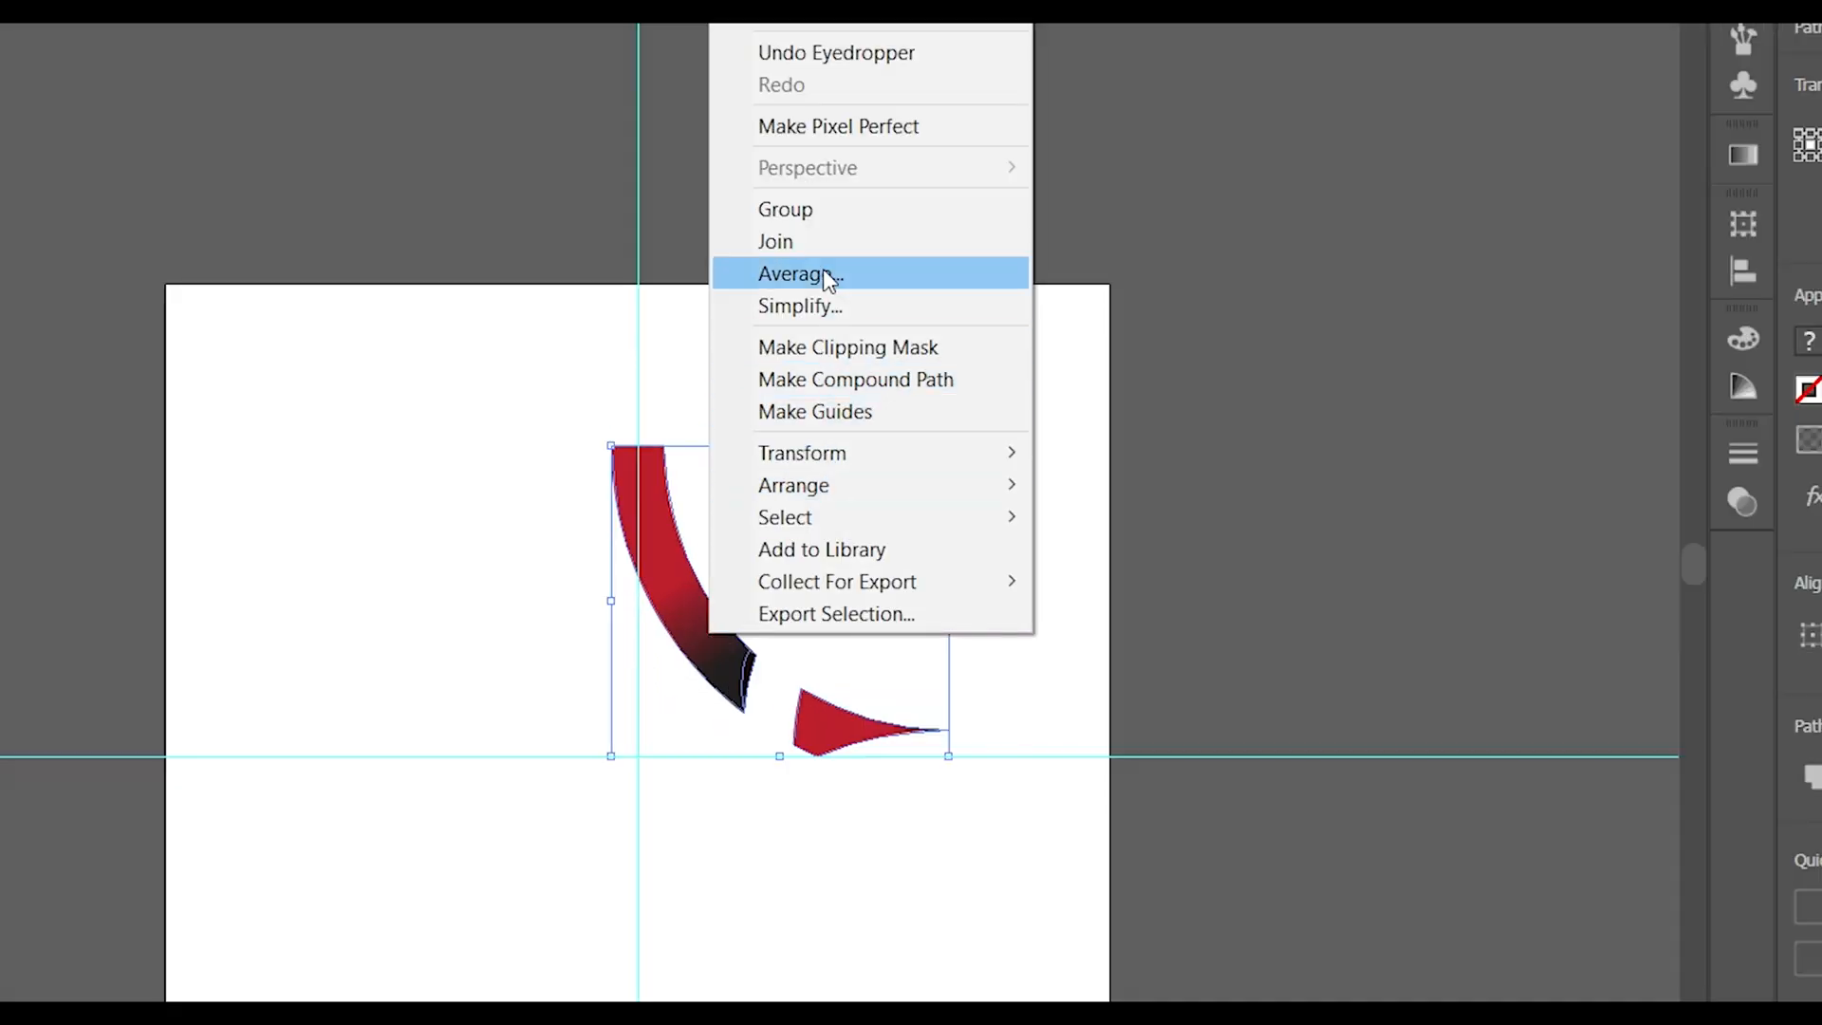
click(850, 297)
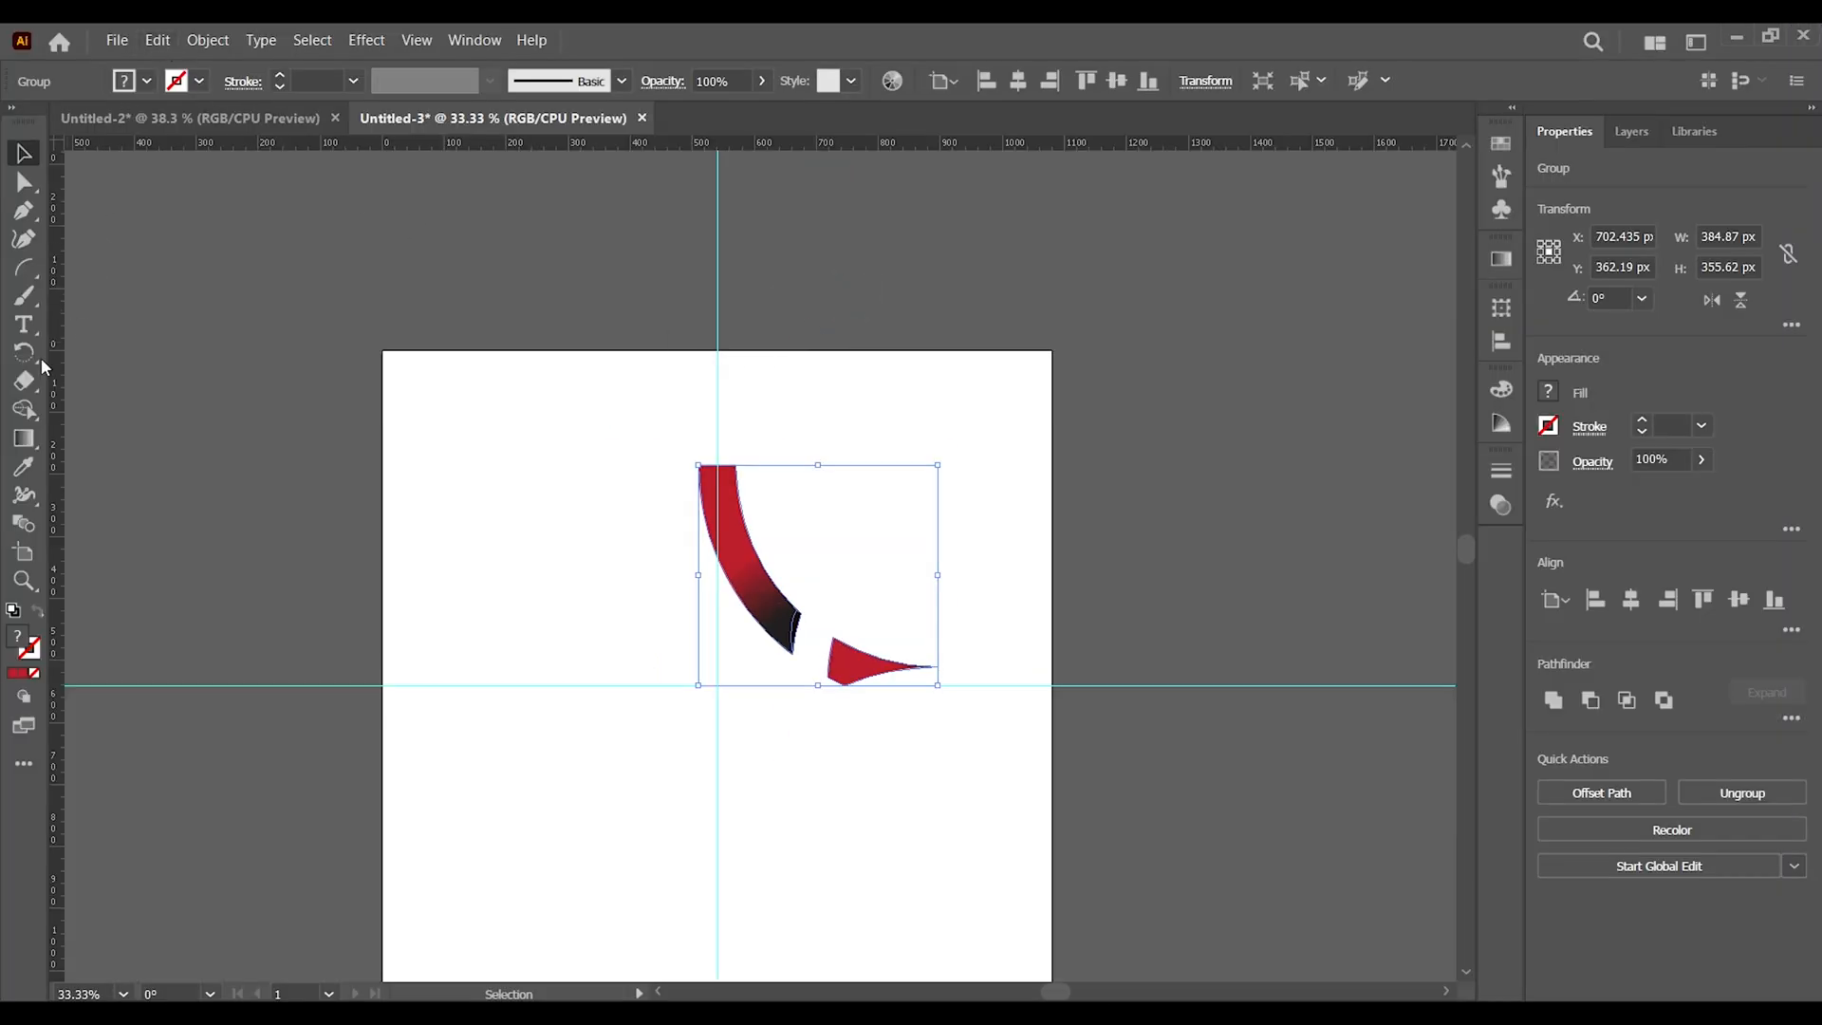
Make a copy of the arc group rotated 45° about the intersection of the two guides.
drag(24, 352, 119, 353)
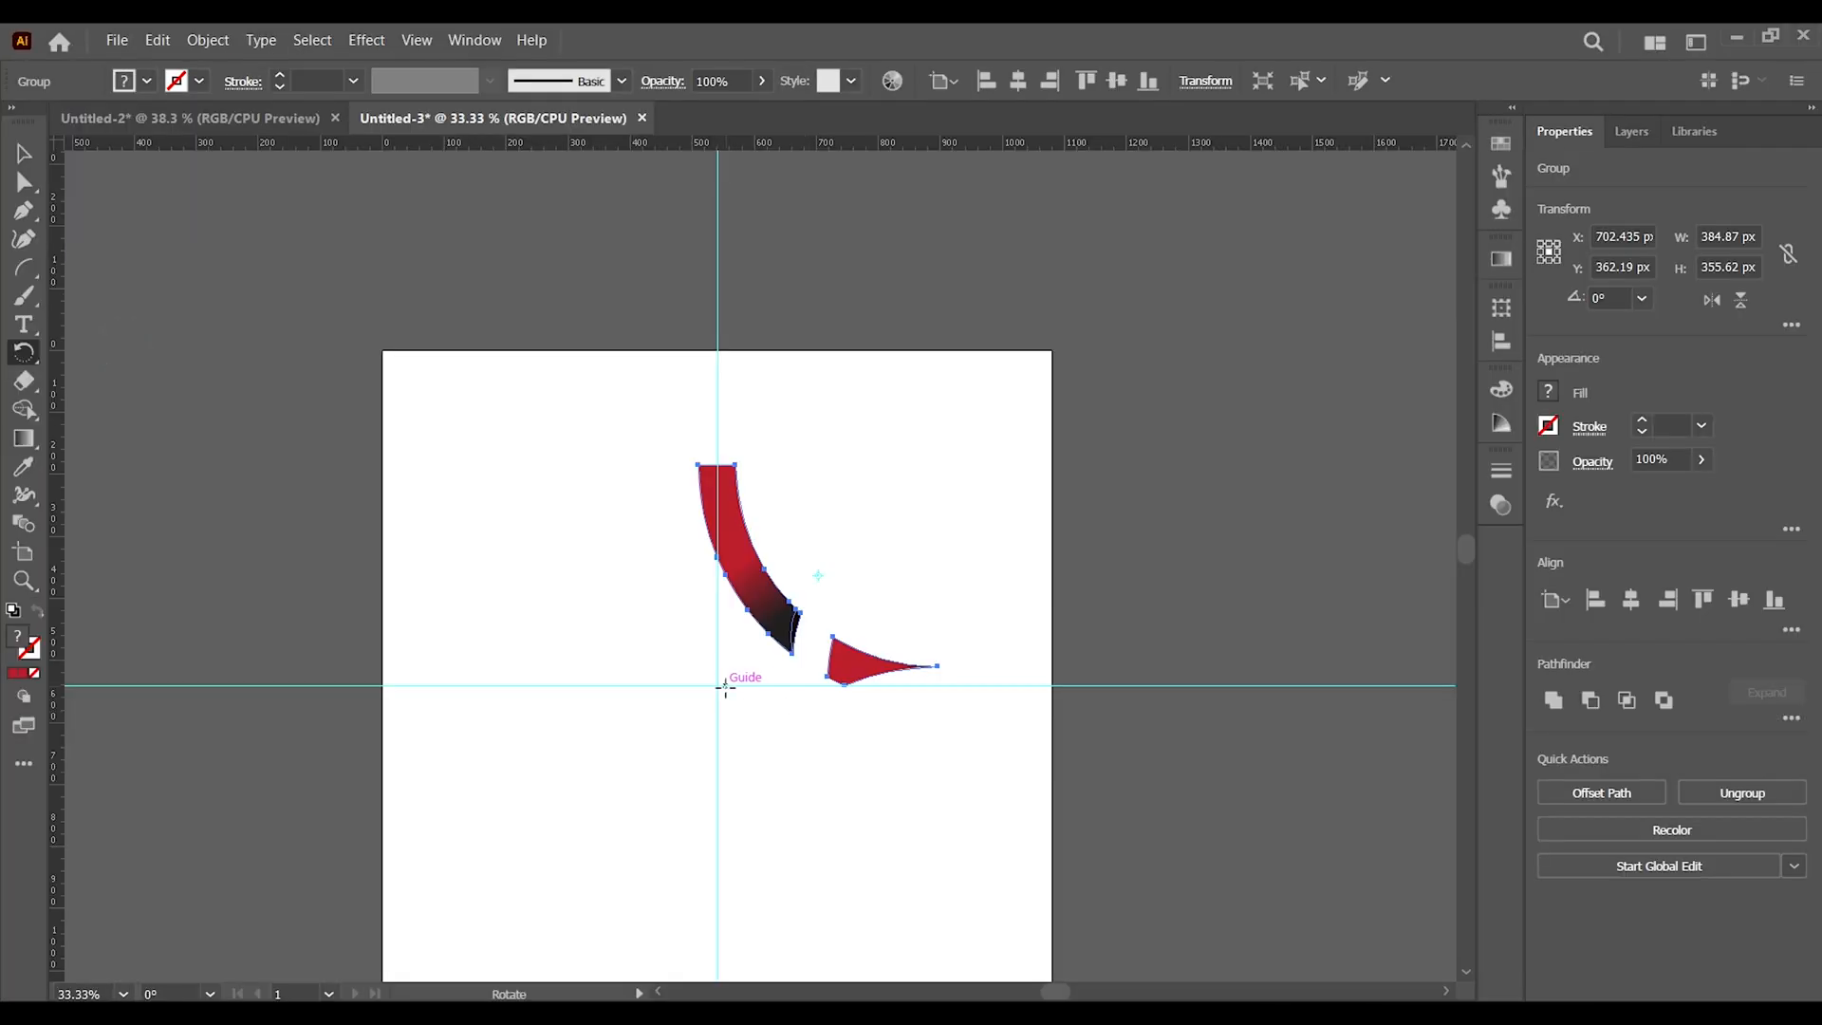
alt+click(718, 685)
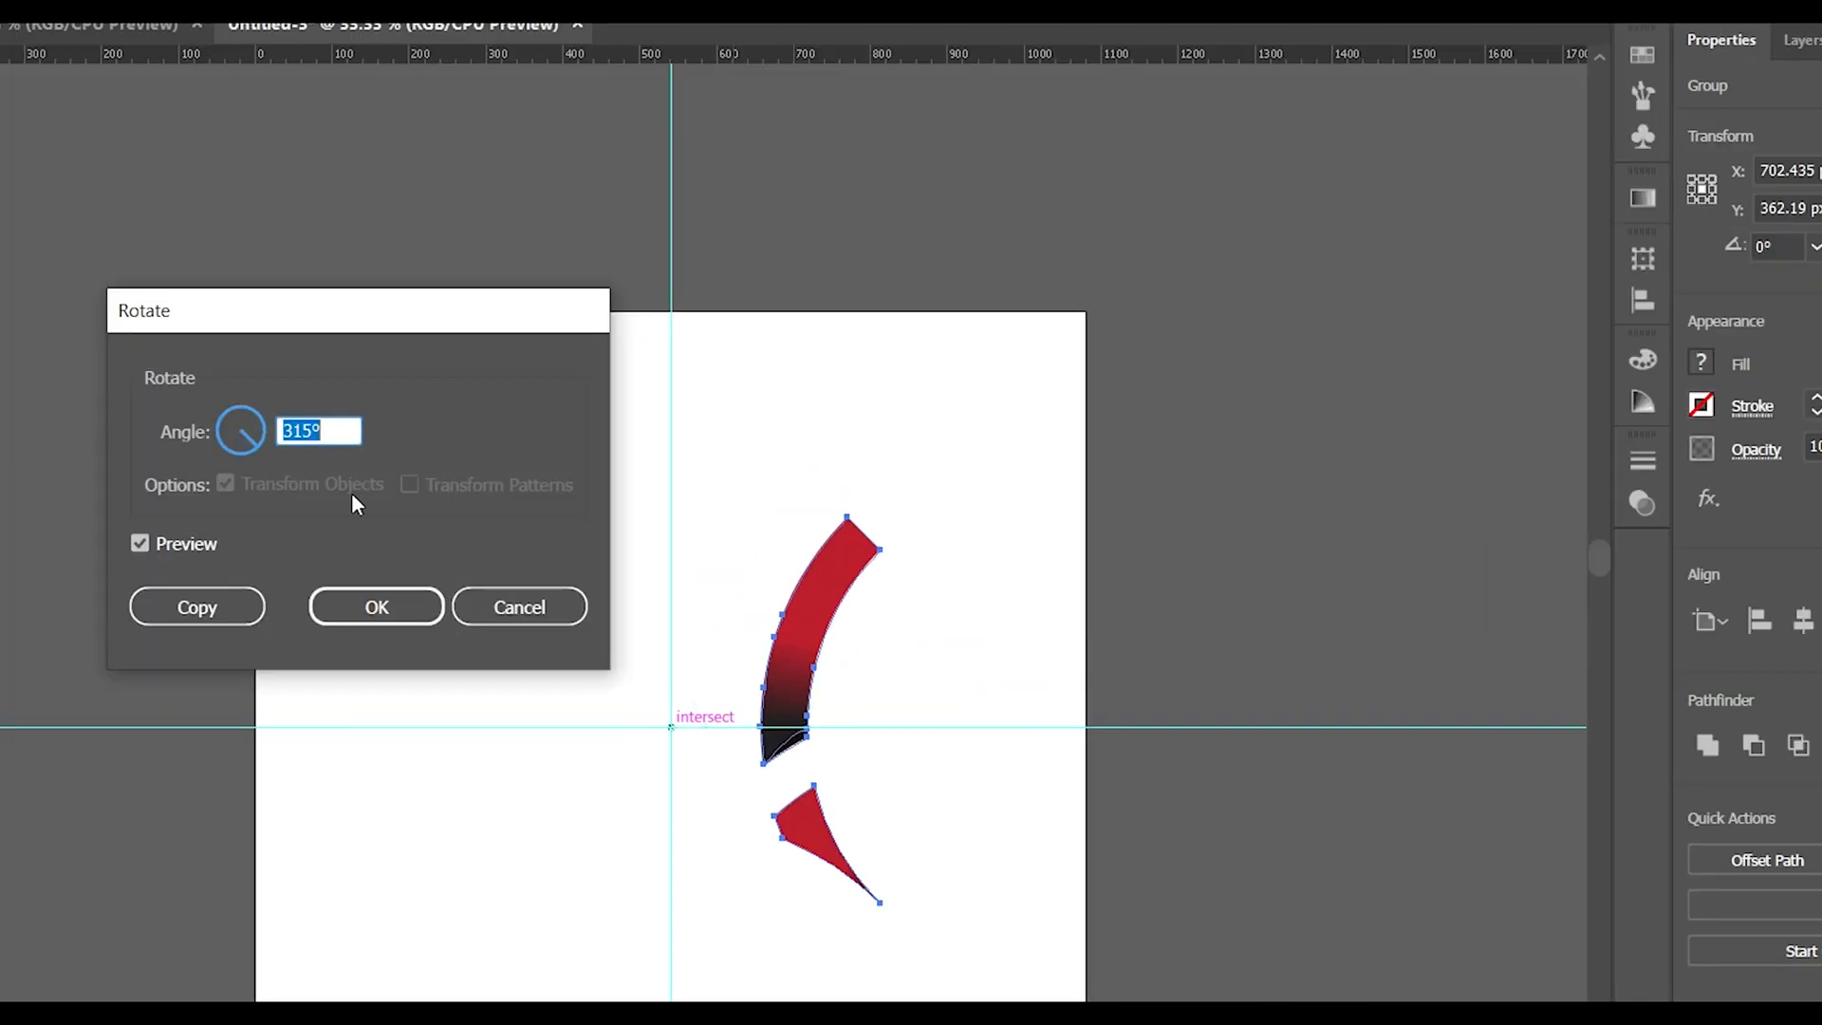
text(45)
click(172, 622)
Repeat the rotated copy around the guide intersection until eight arcs complete the interlaced star.
key(ctrl+d)
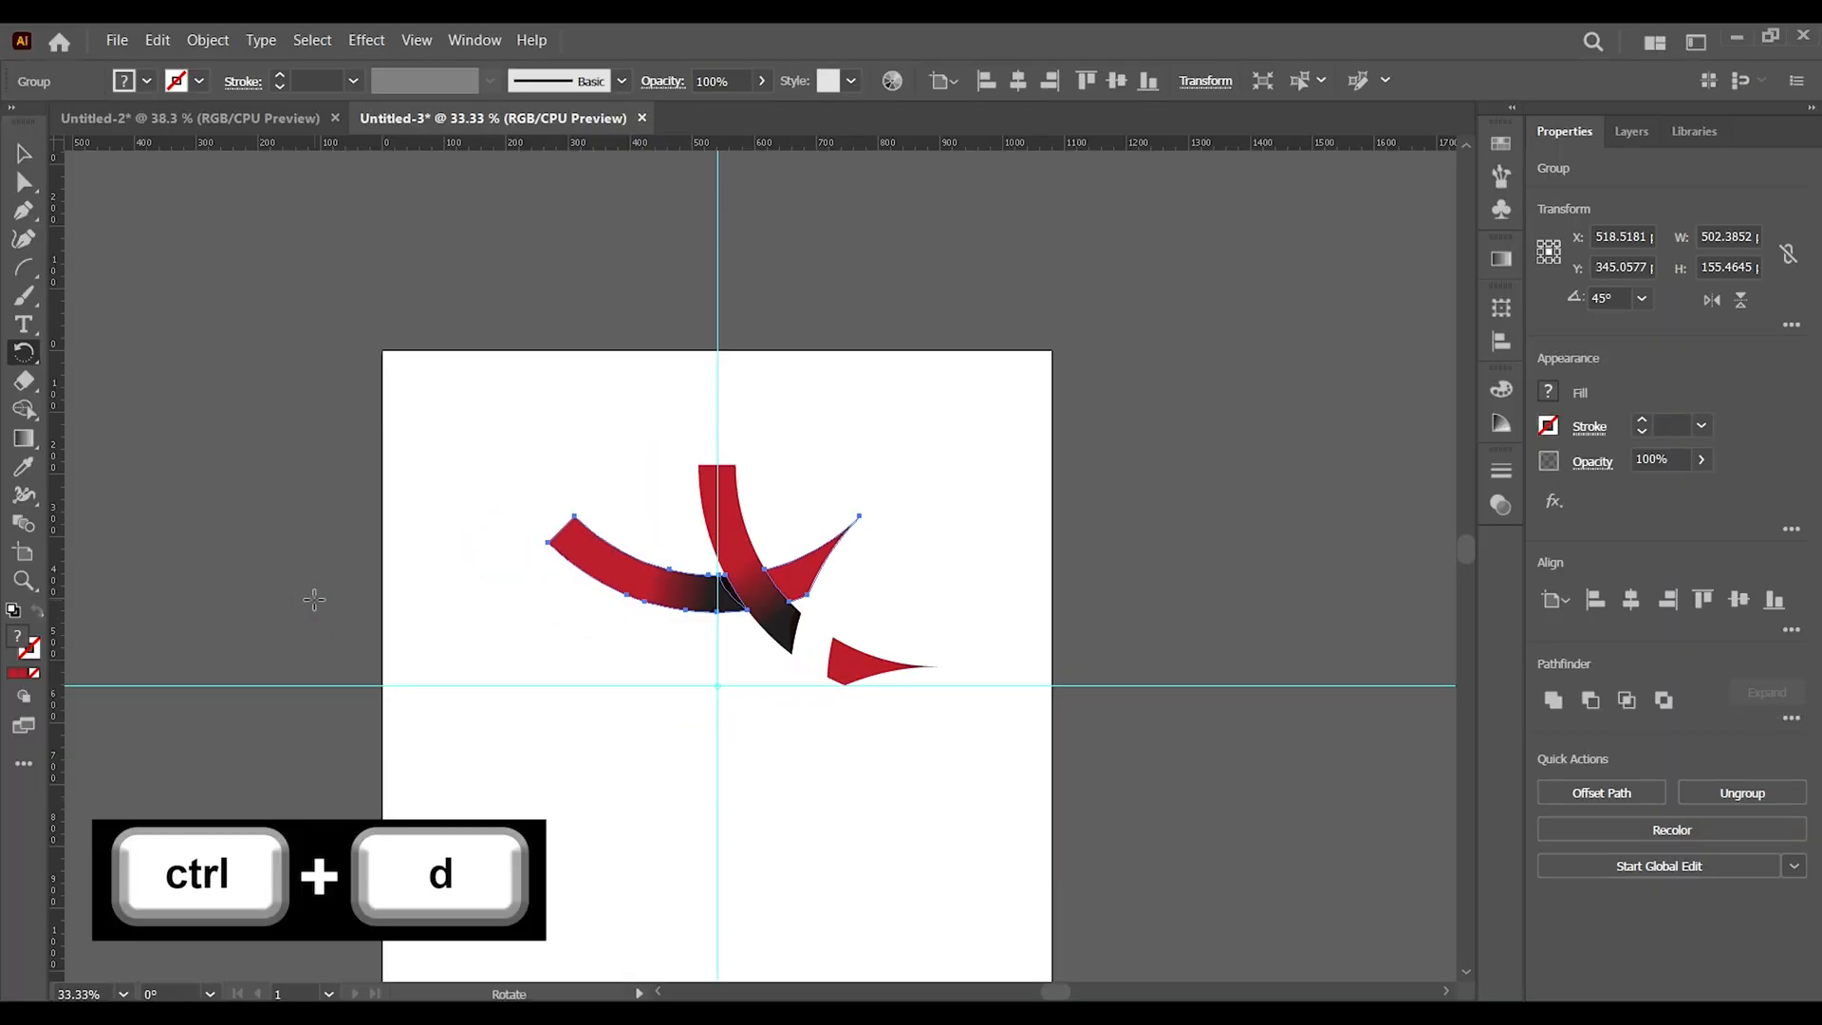
key(ctrl+d)
key(ctrl+d)
key(ctrl+d)
key(ctrl+d)
key(ctrl+d)
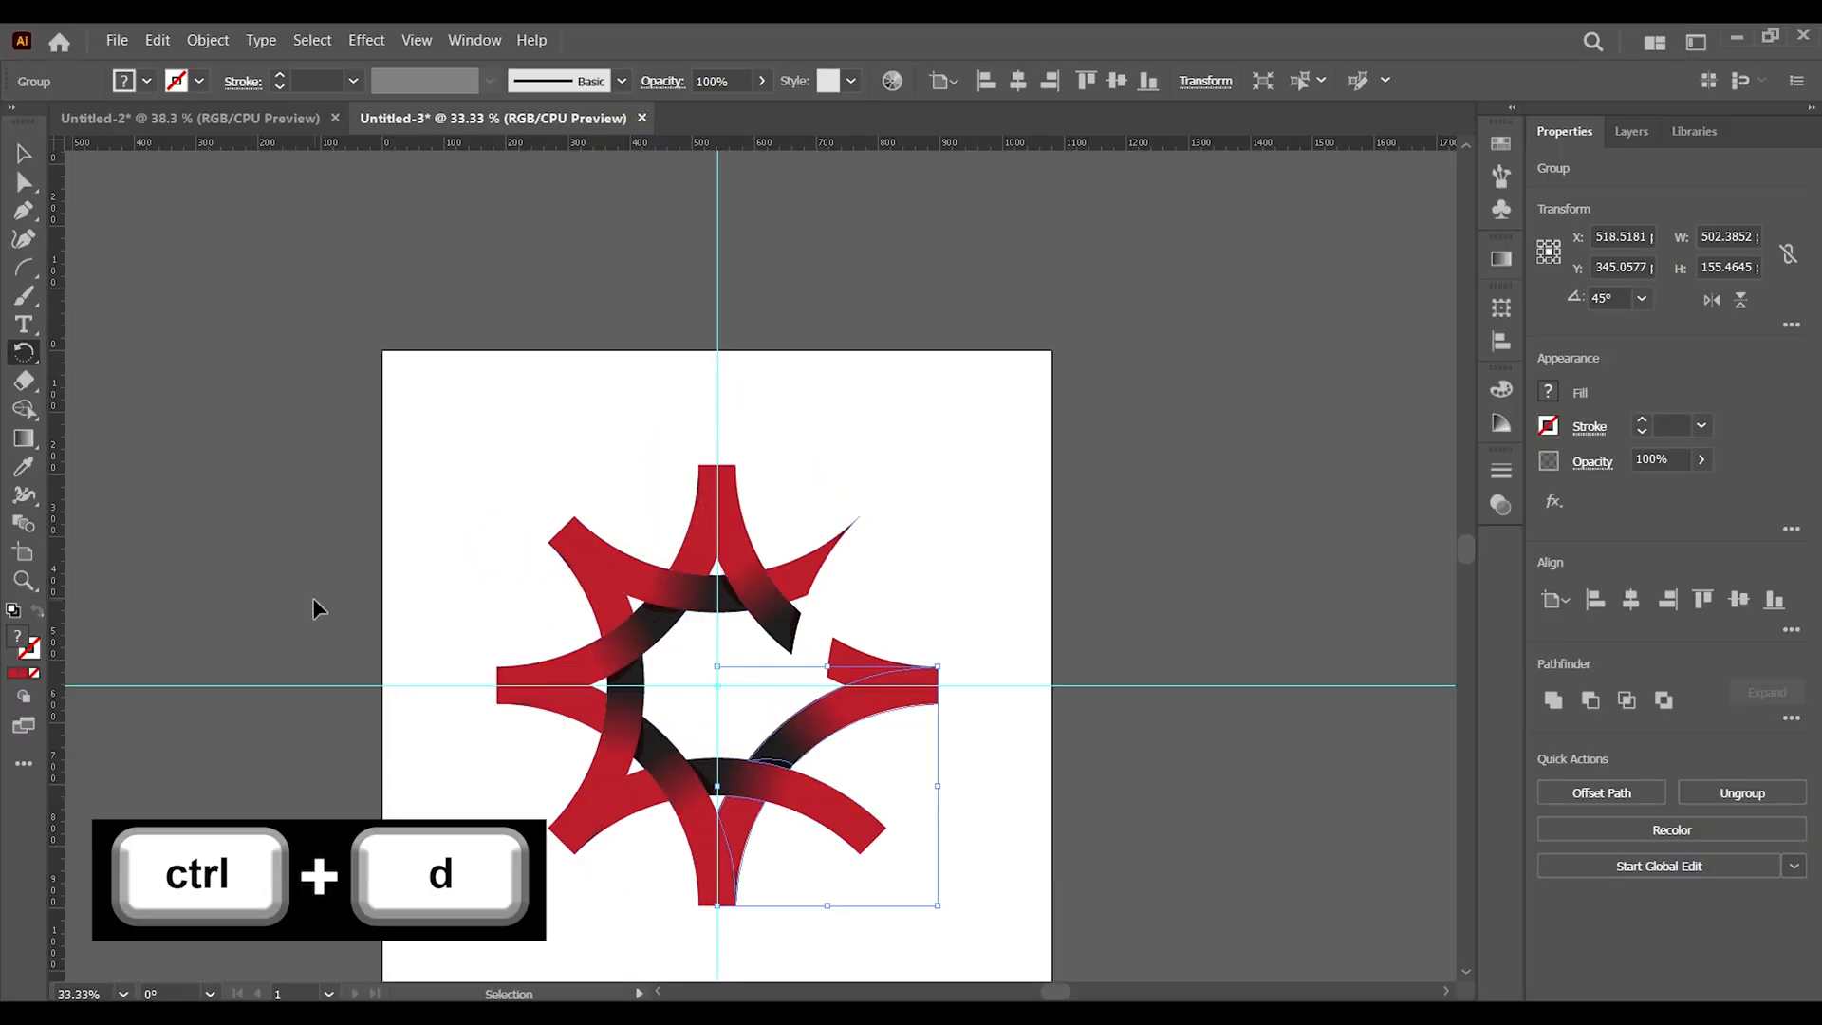
key(ctrl+d)
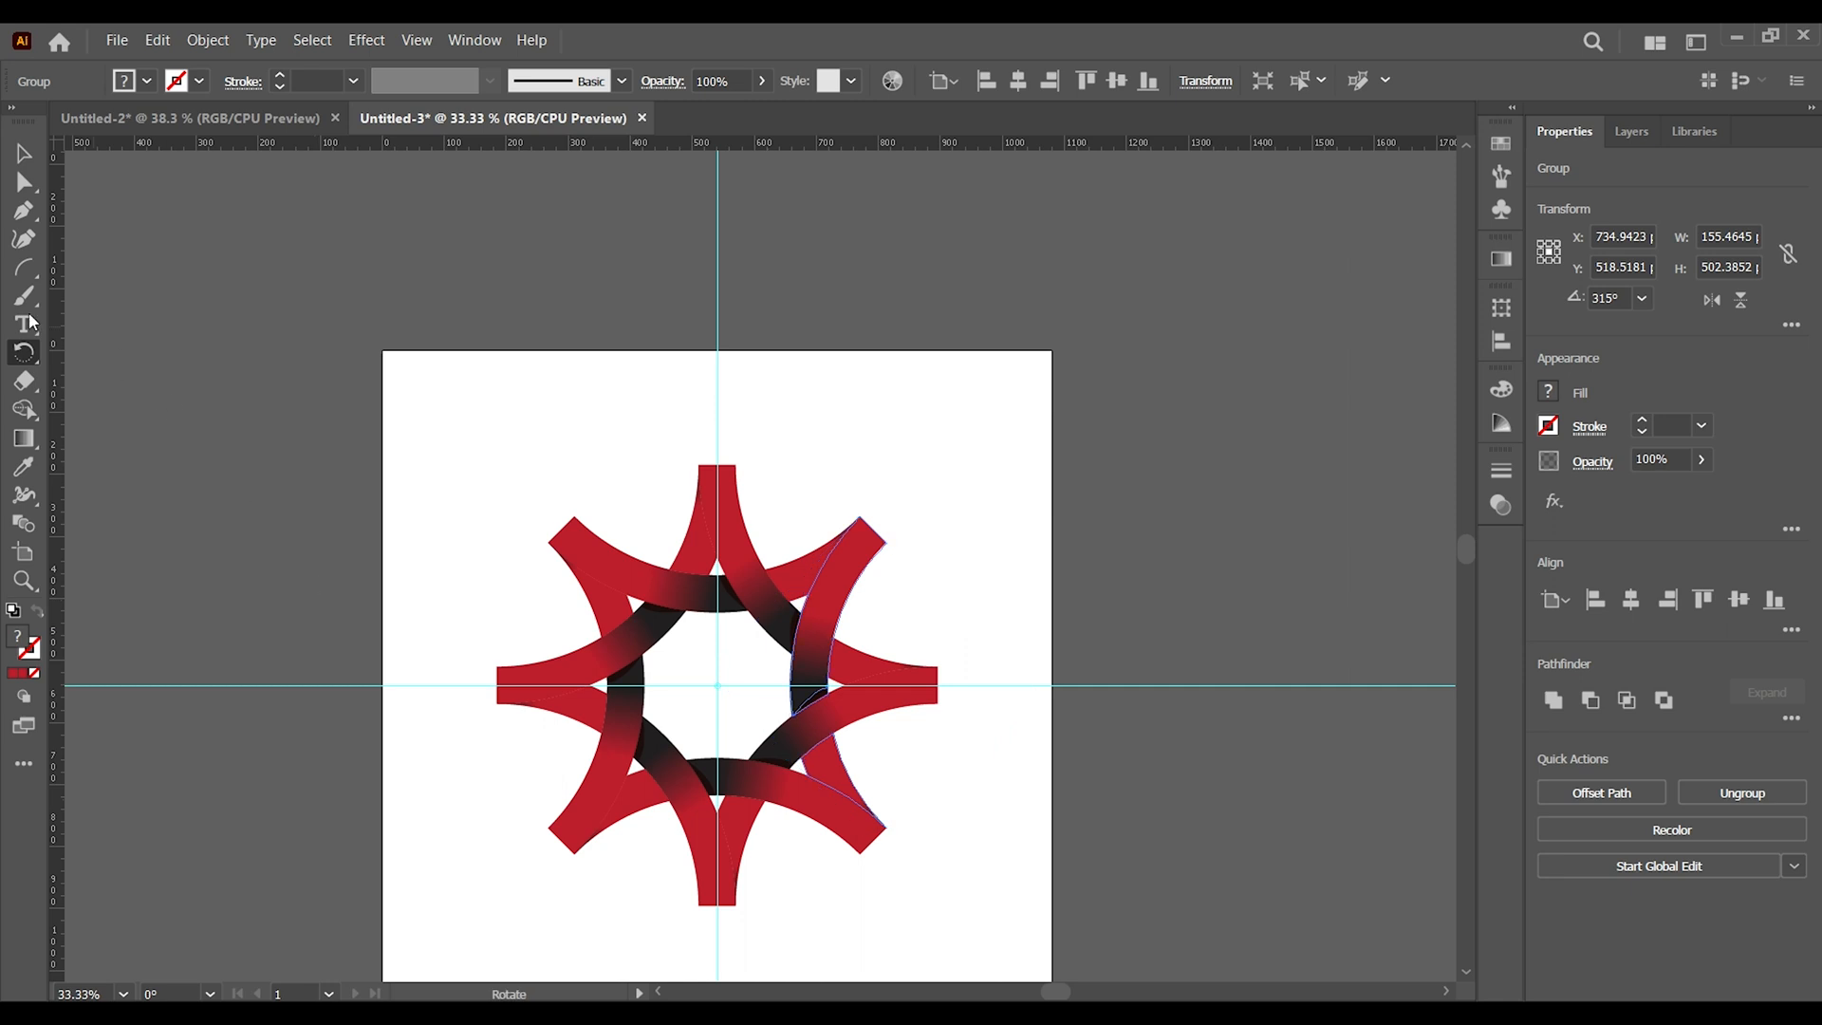
click(26, 151)
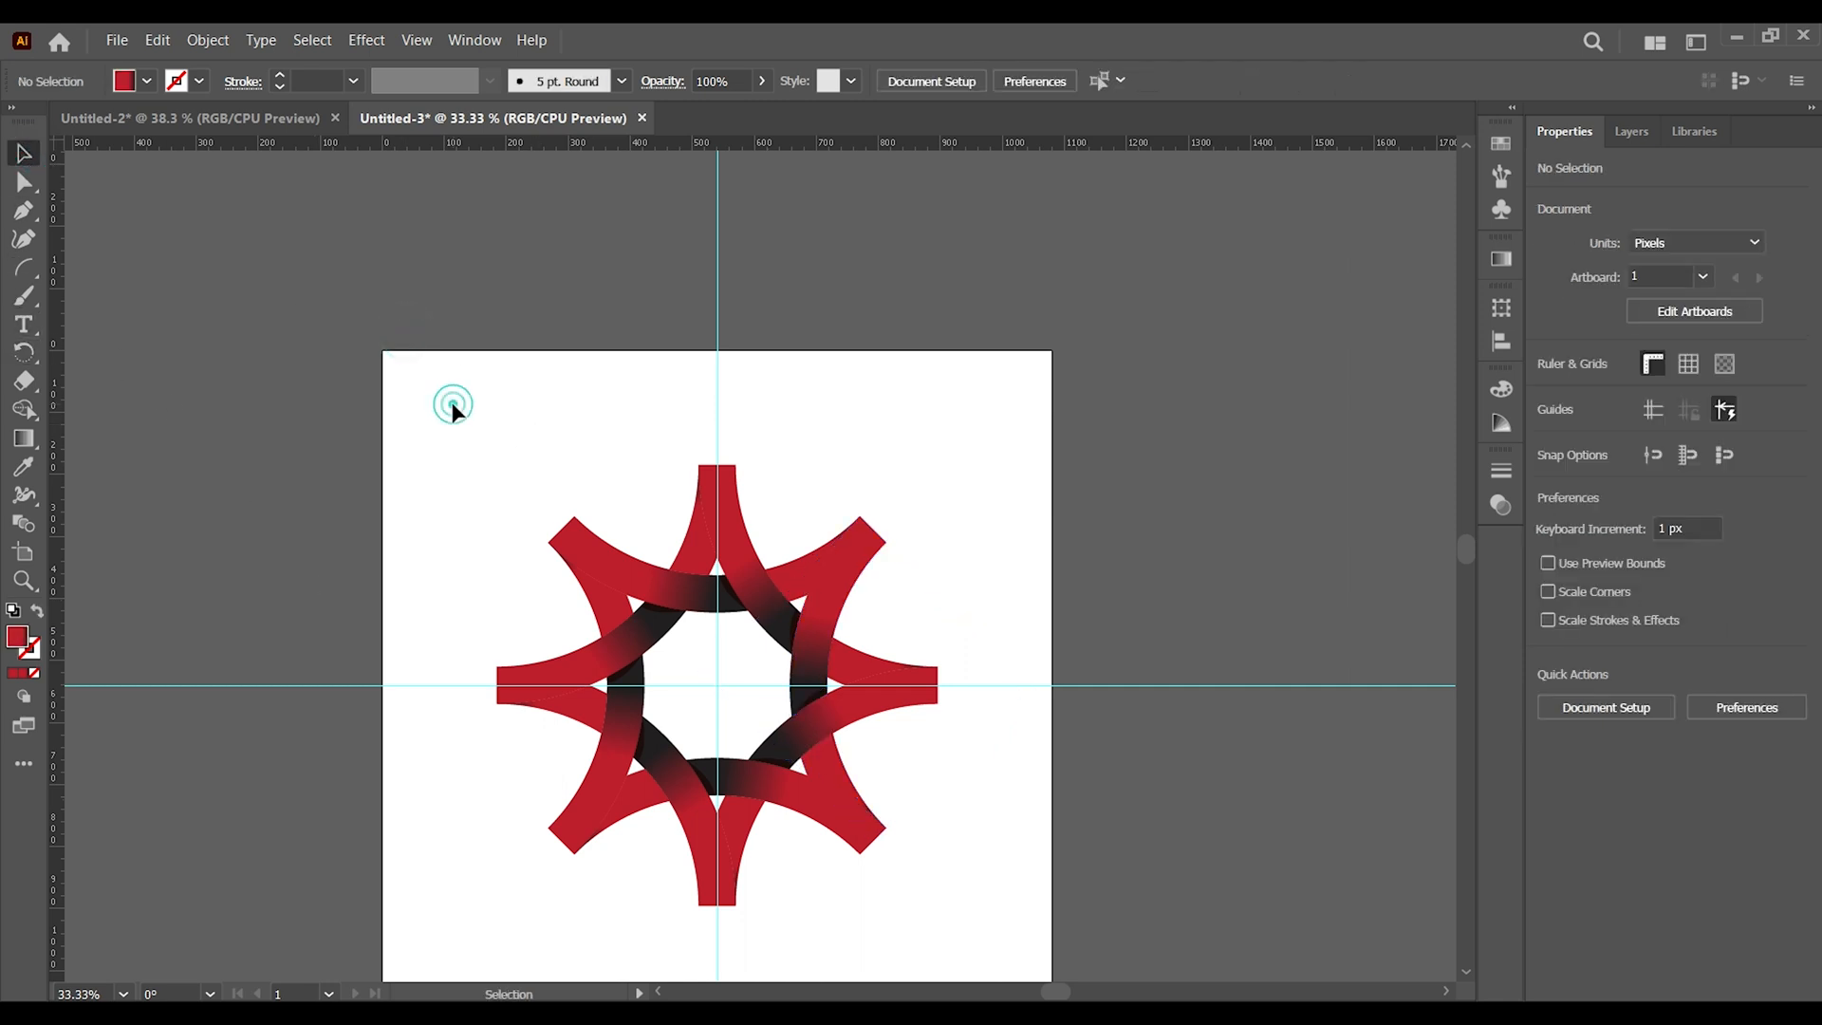
Group all eight arcs of the star into one object.
drag(424, 439, 916, 862)
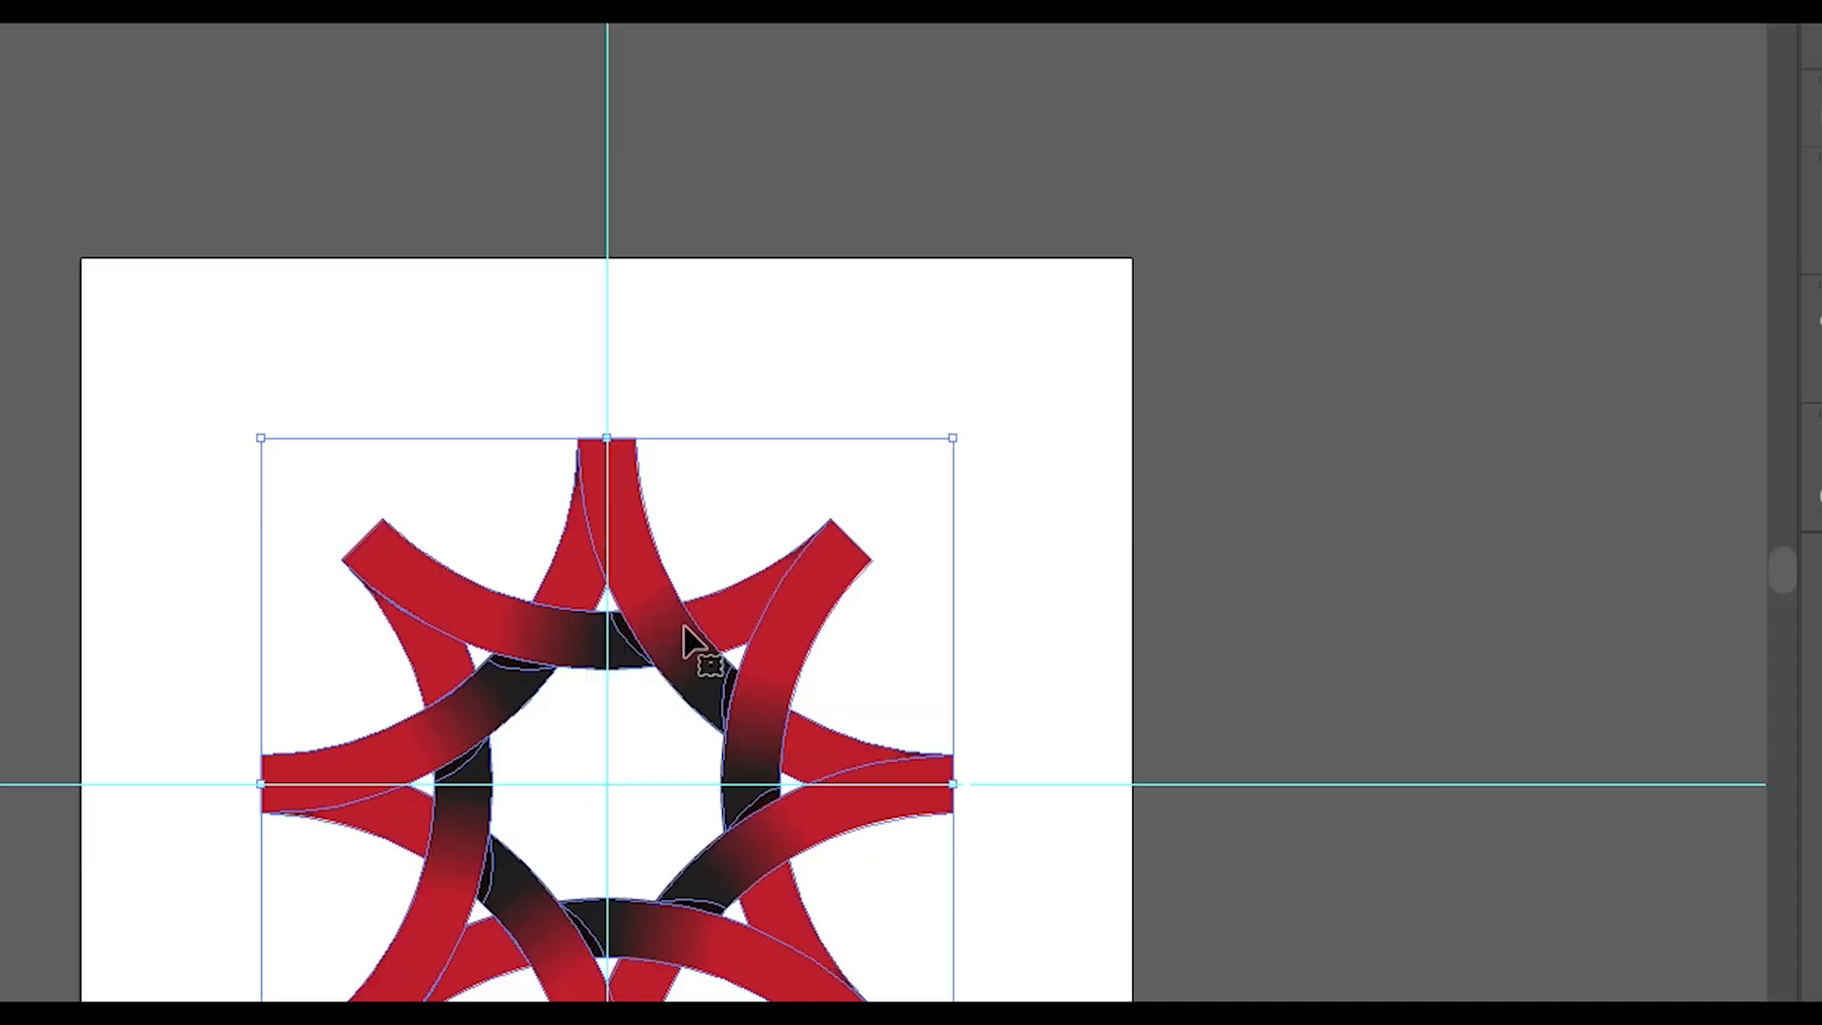
right_click(685, 633)
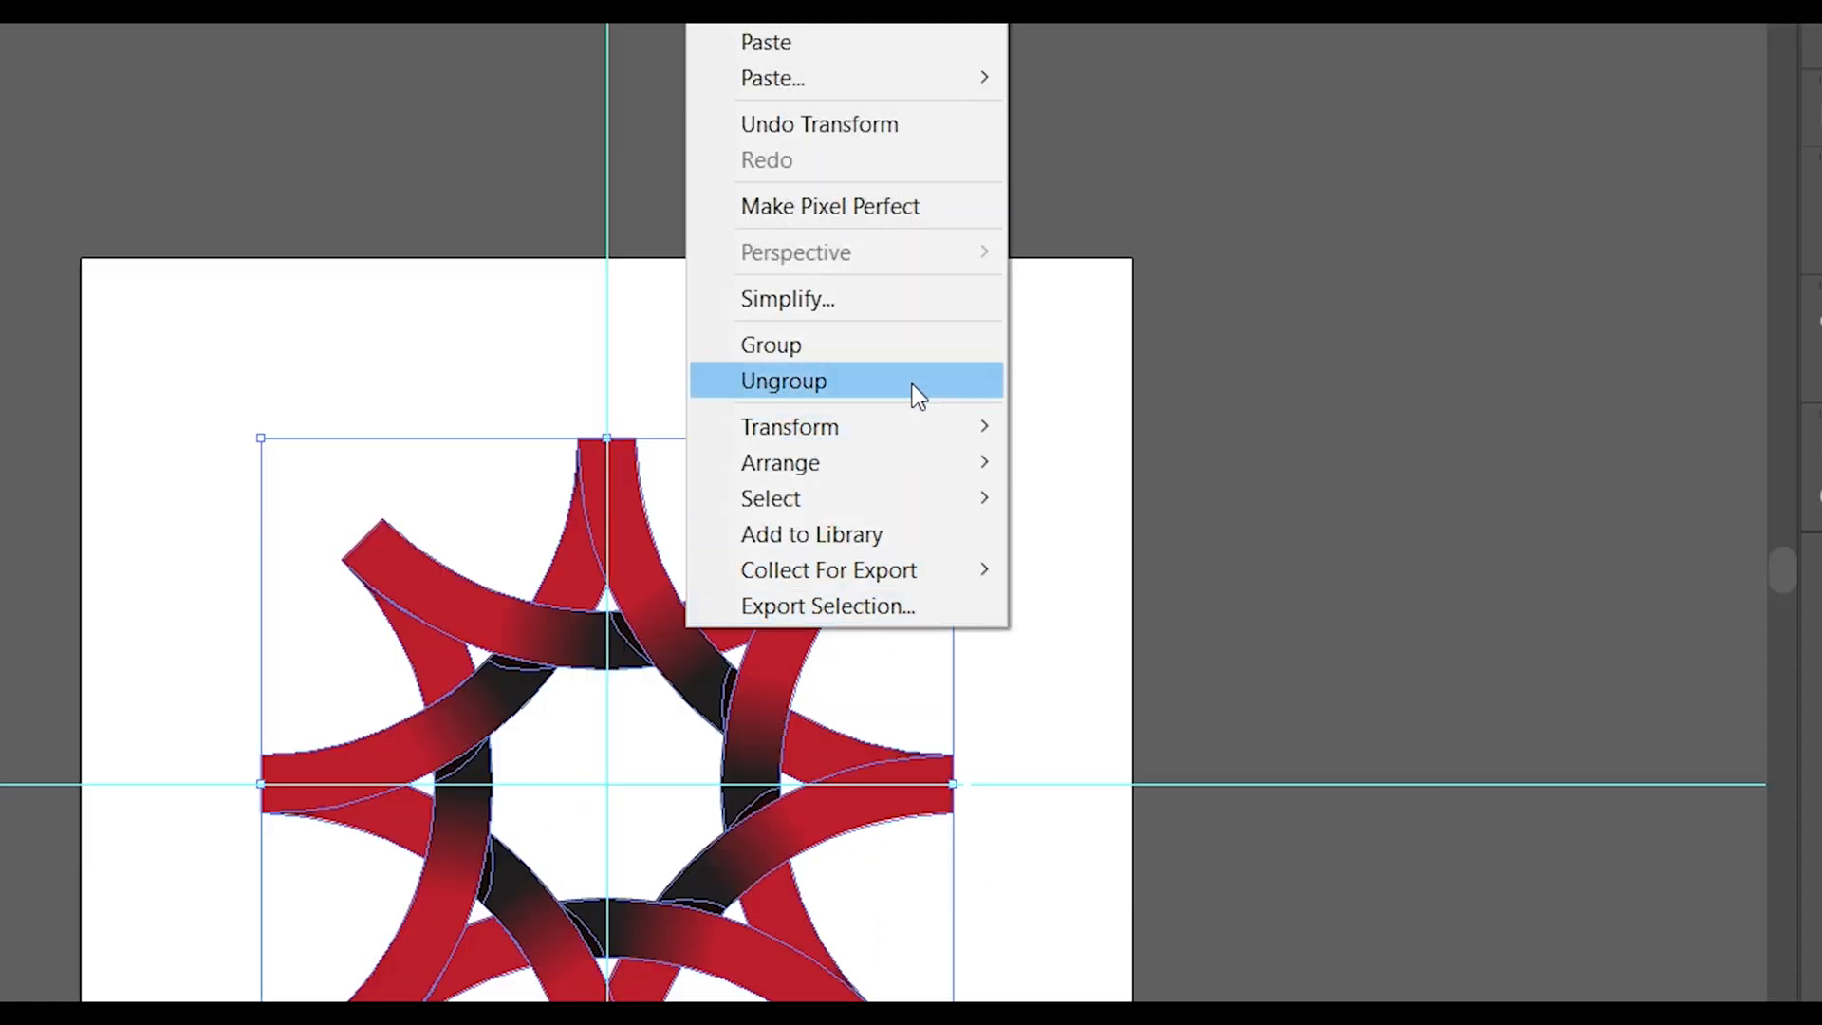
click(895, 343)
click(966, 457)
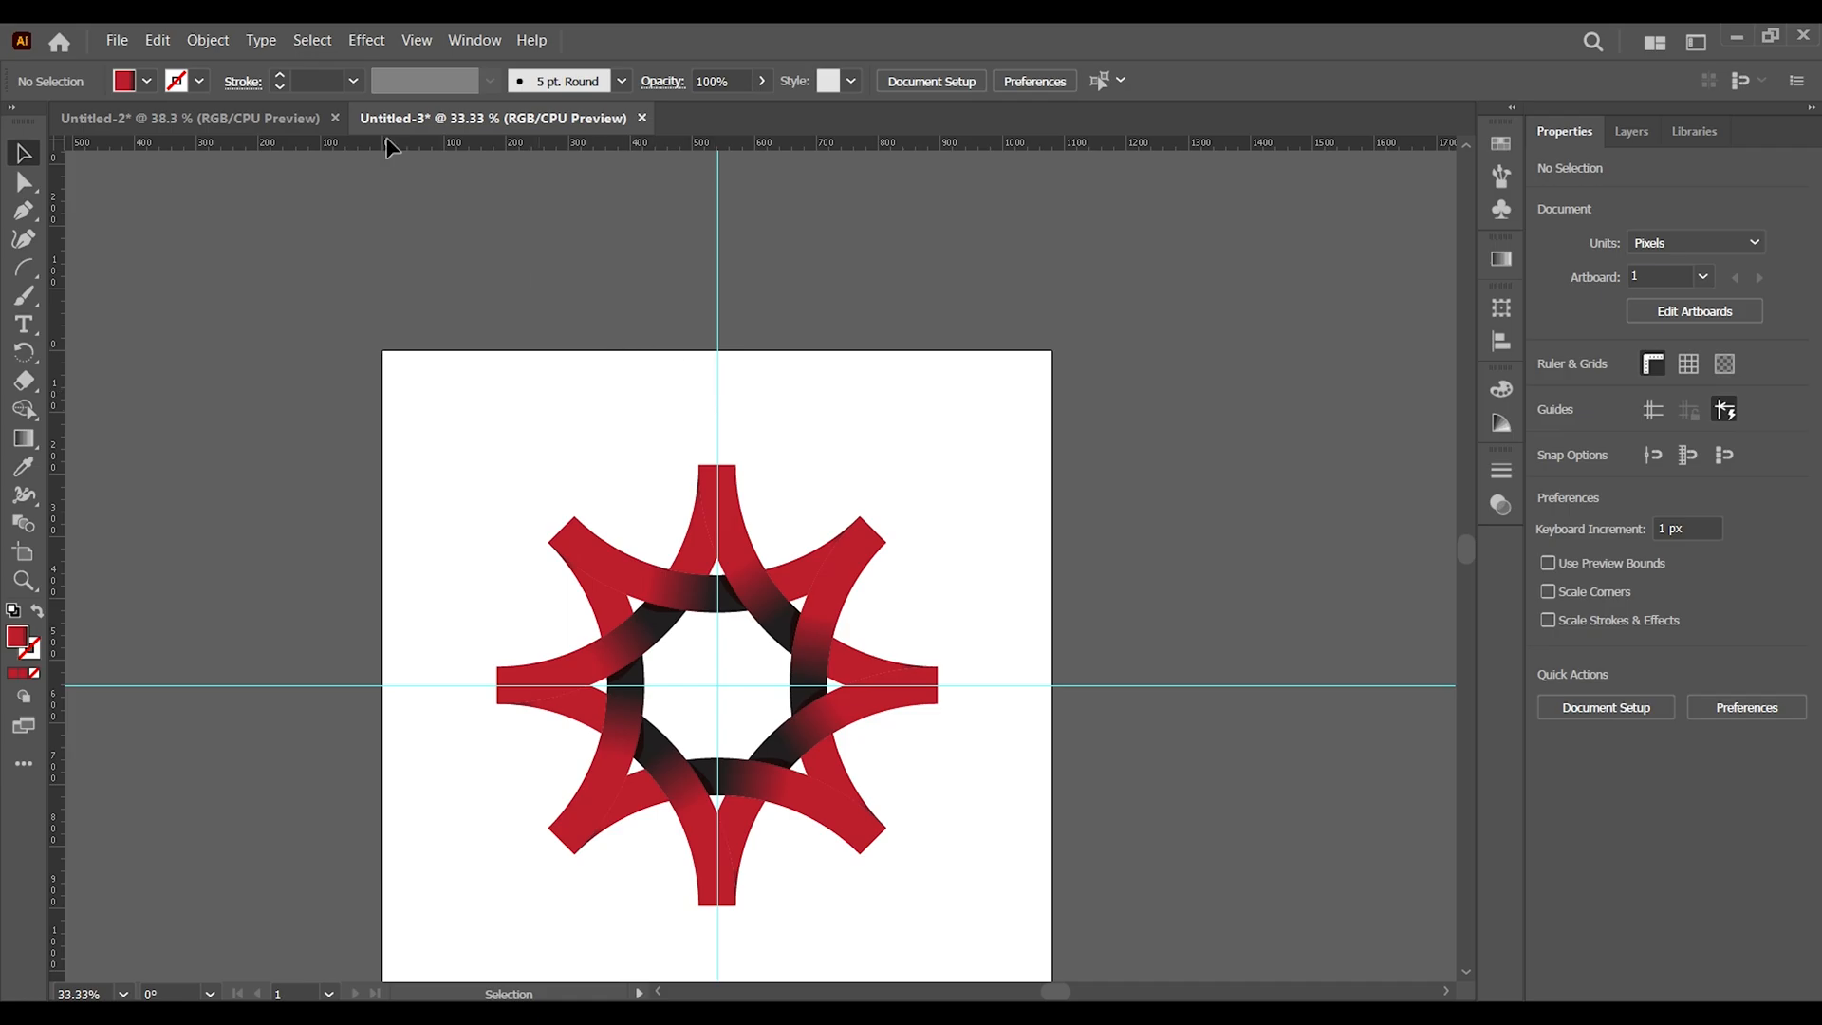
Unlock the horizontal and vertical guides and delete them.
click(208, 39)
click(384, 343)
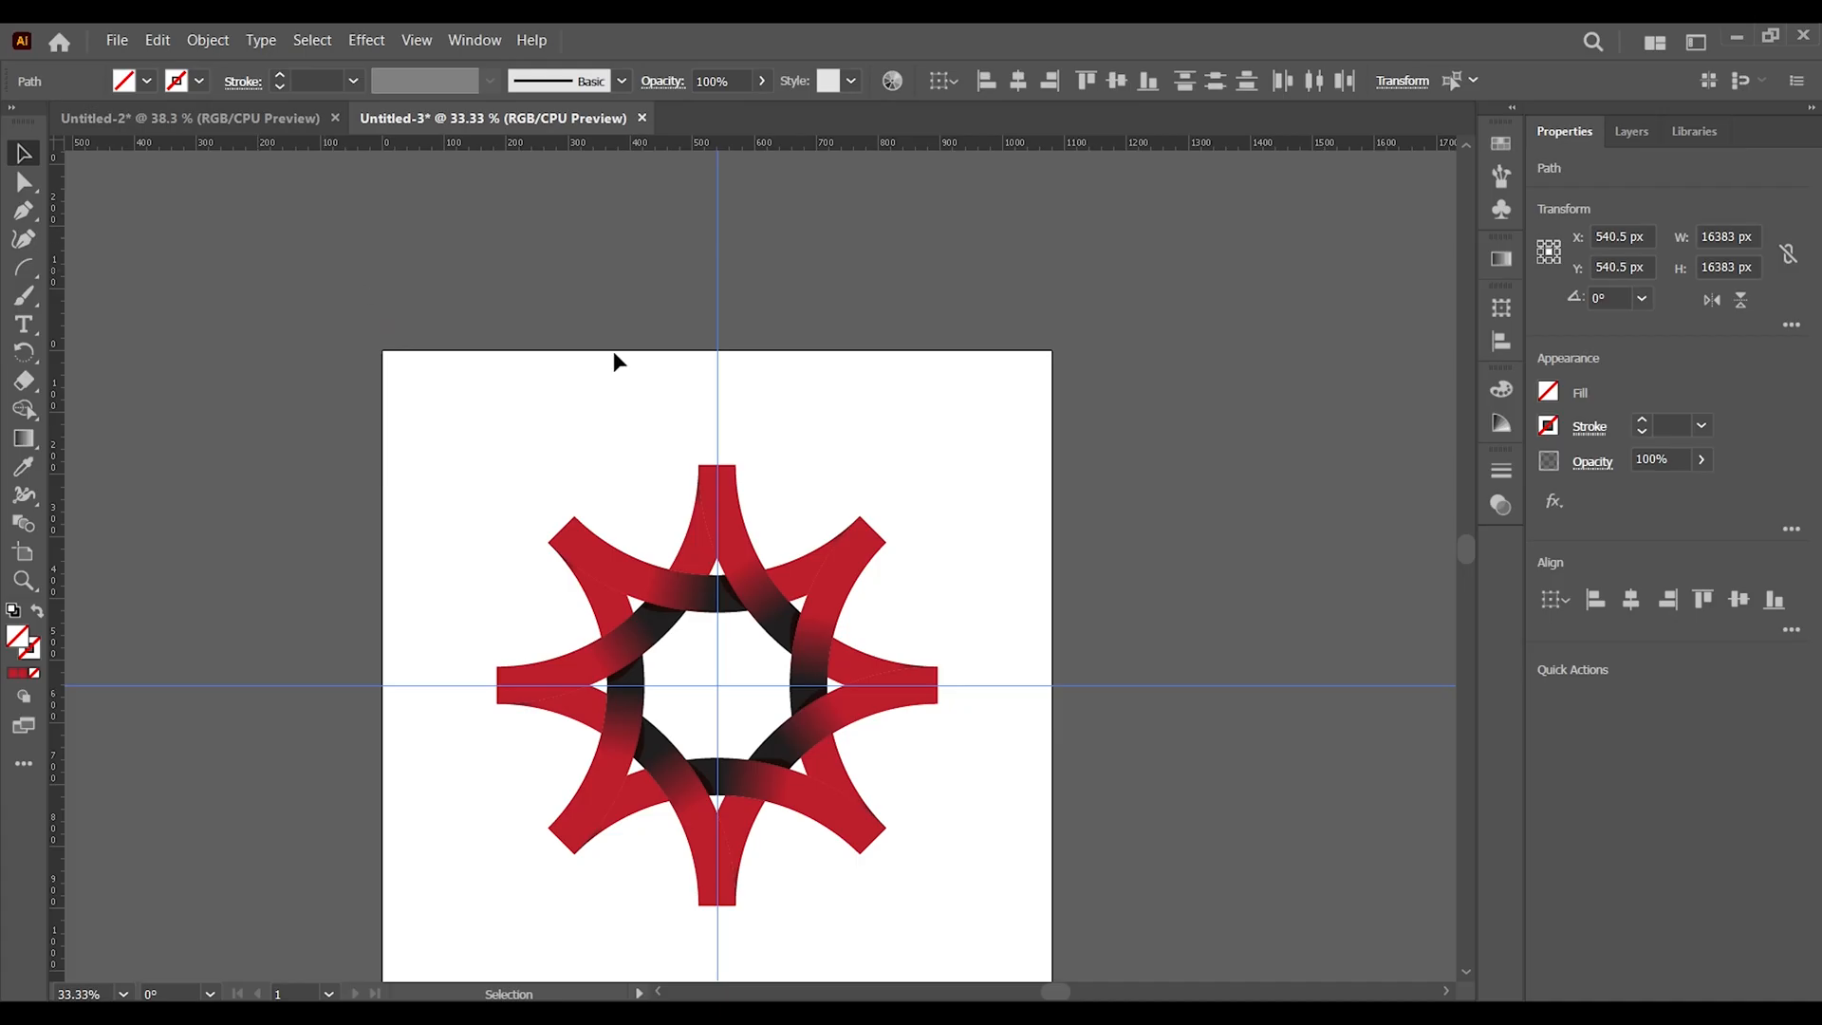
key(Delete)
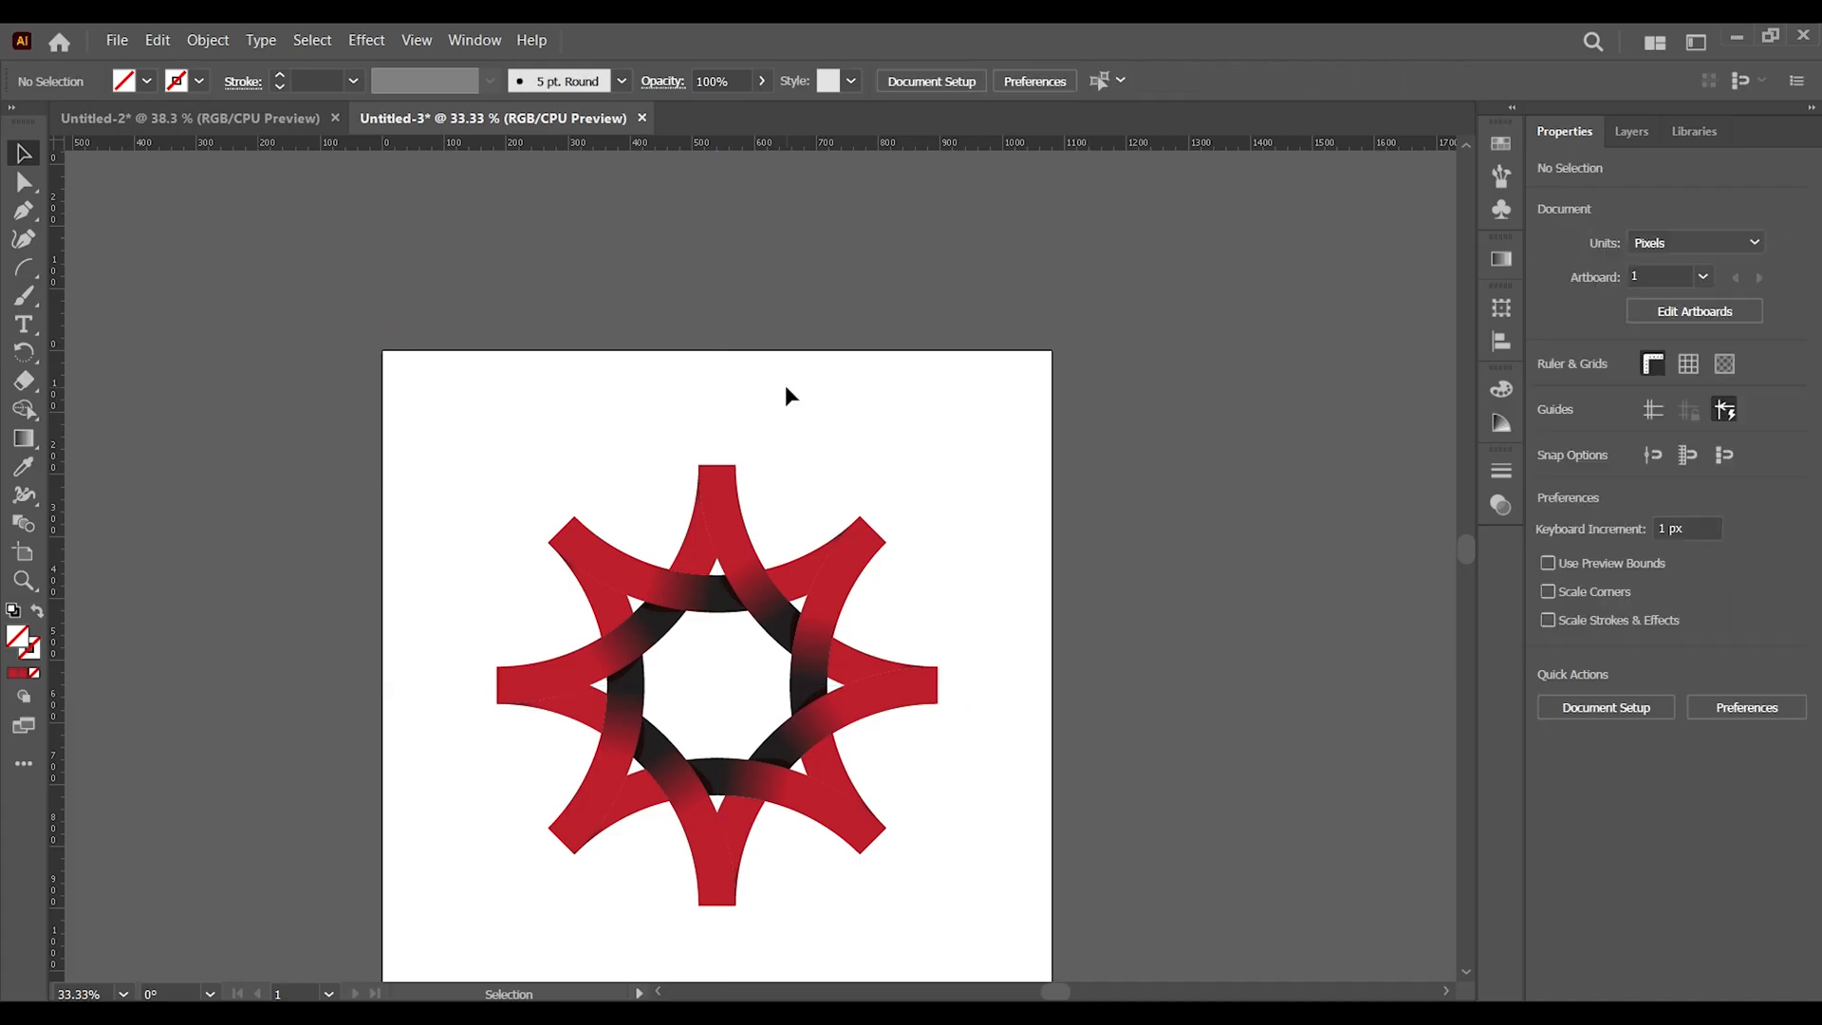
Scale the star group down proportionally about its centre to about 510 px wide.
key(a)
key(ctrl+minus)
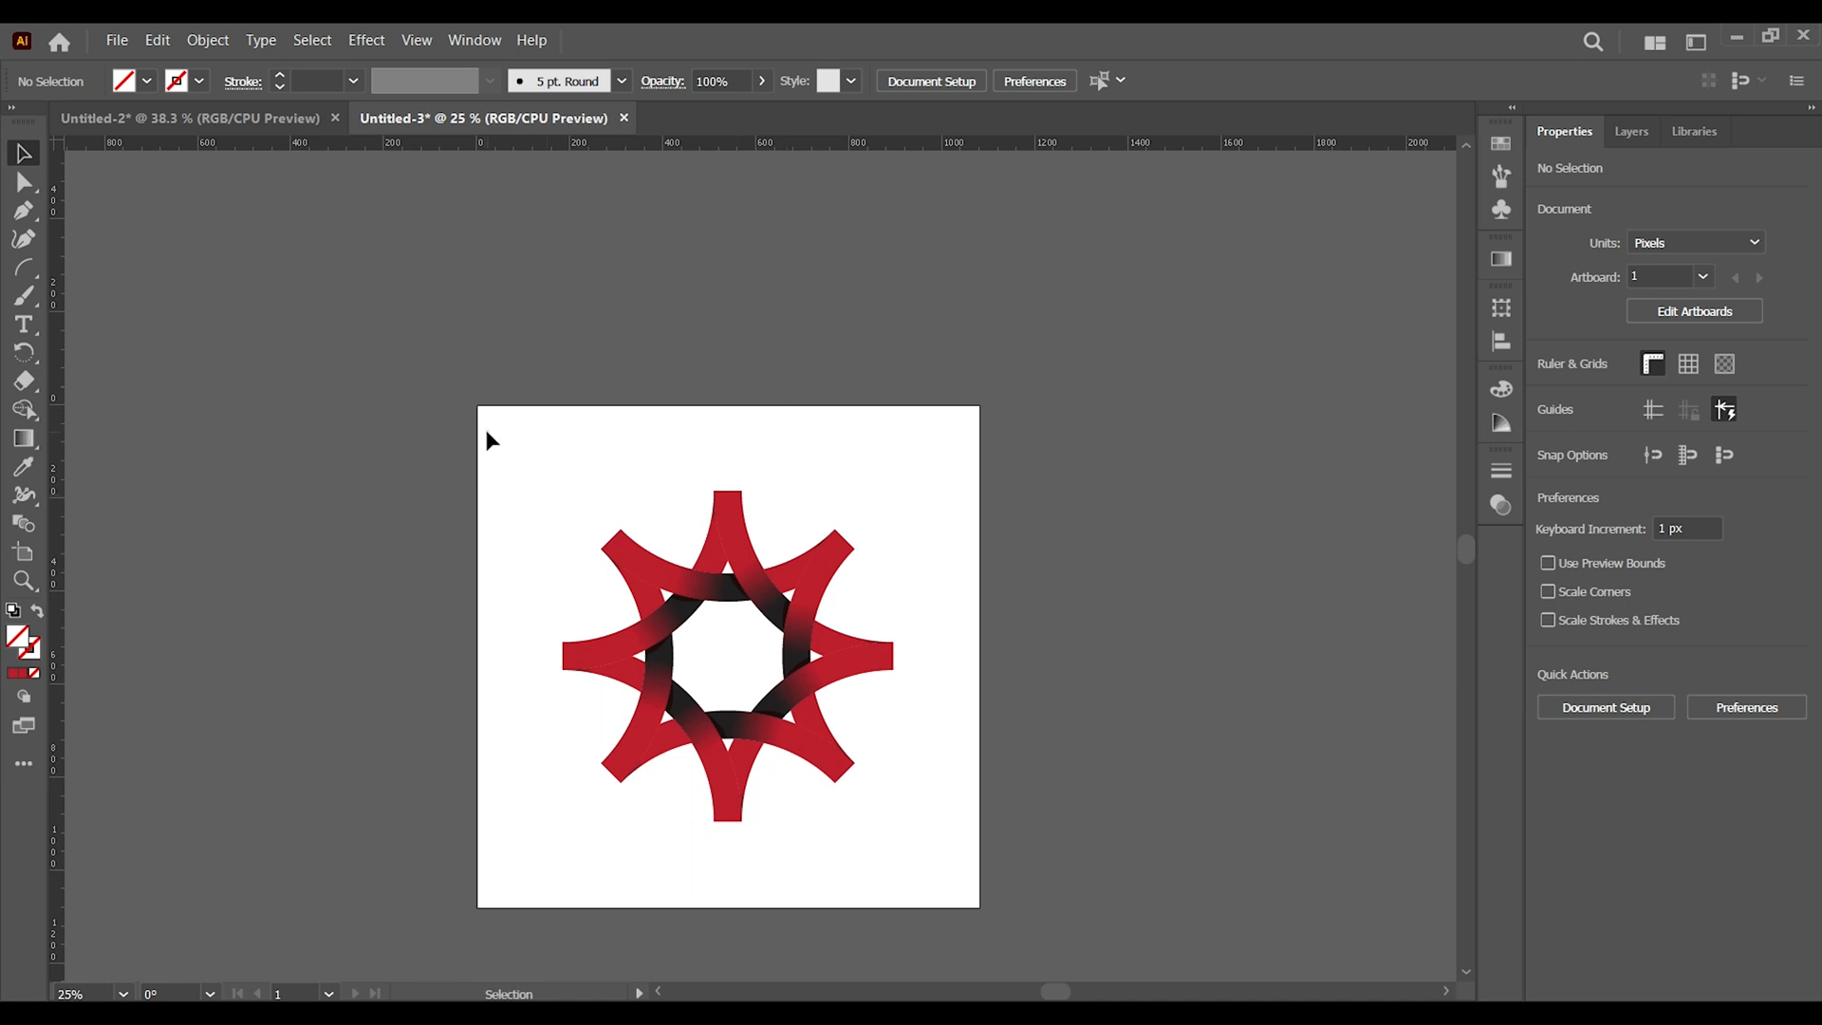
drag(487, 433, 936, 886)
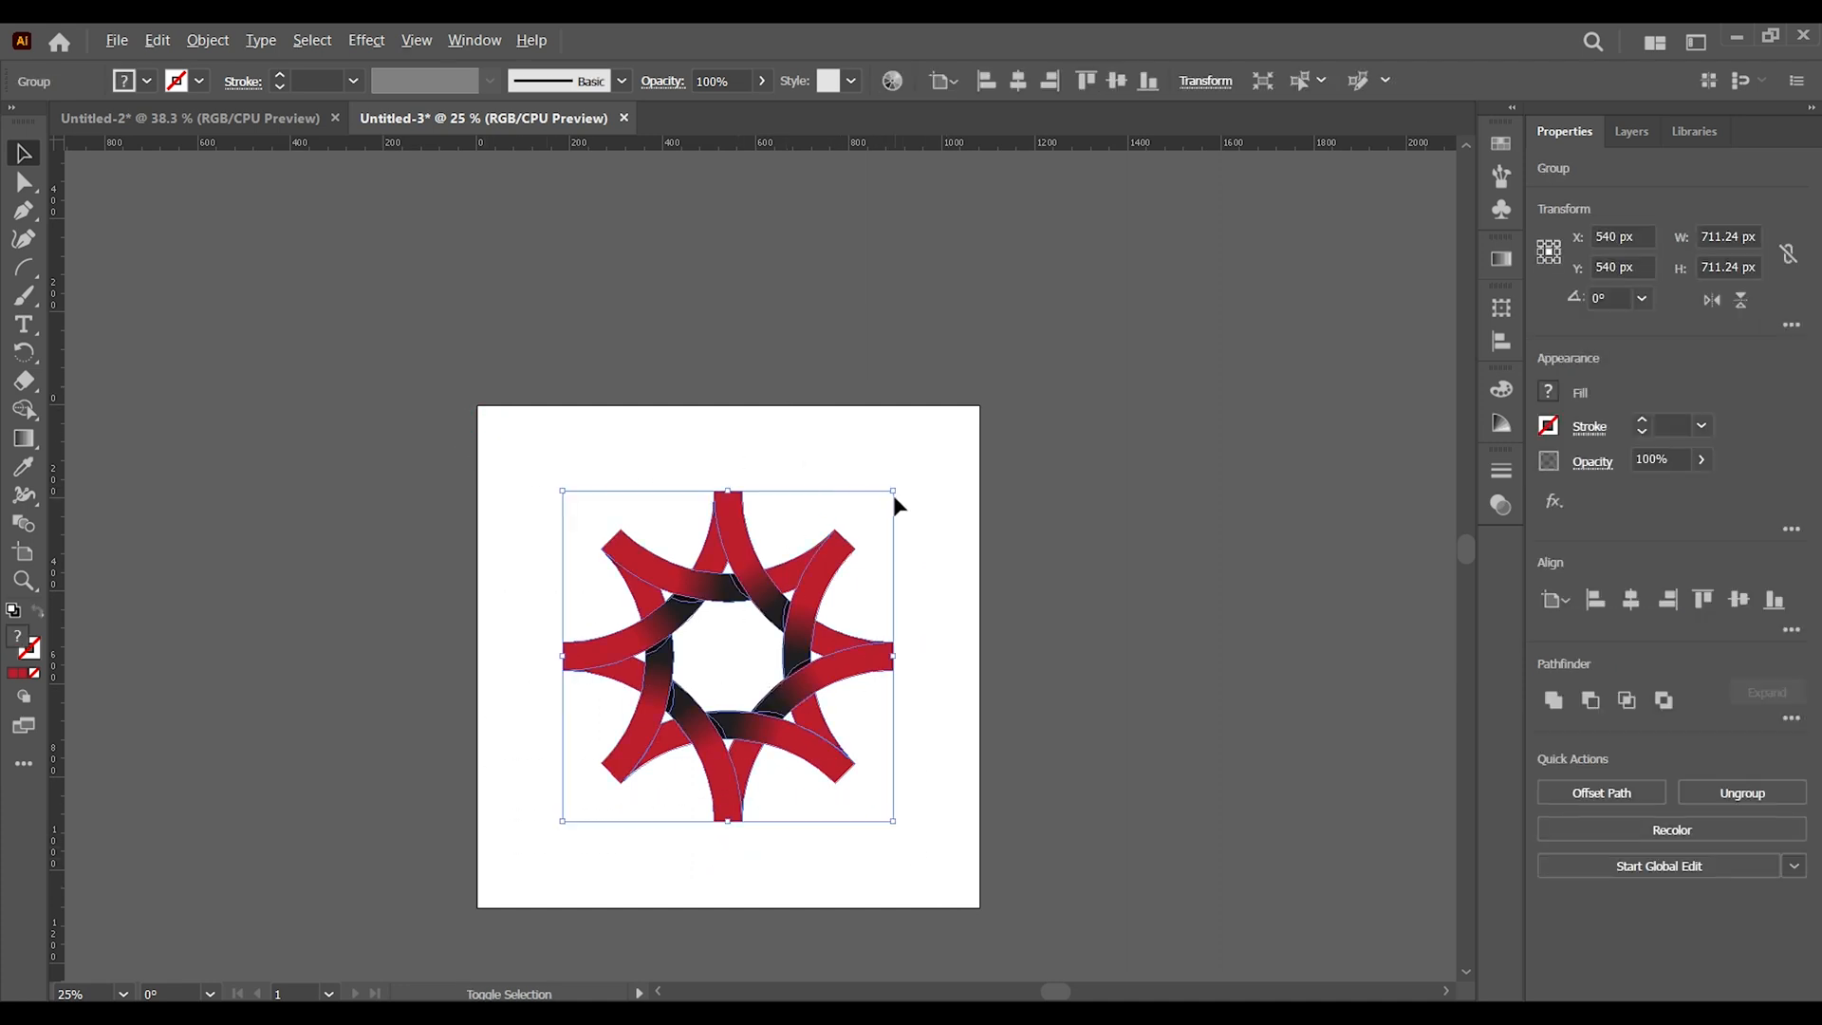
drag(891, 492, 847, 537)
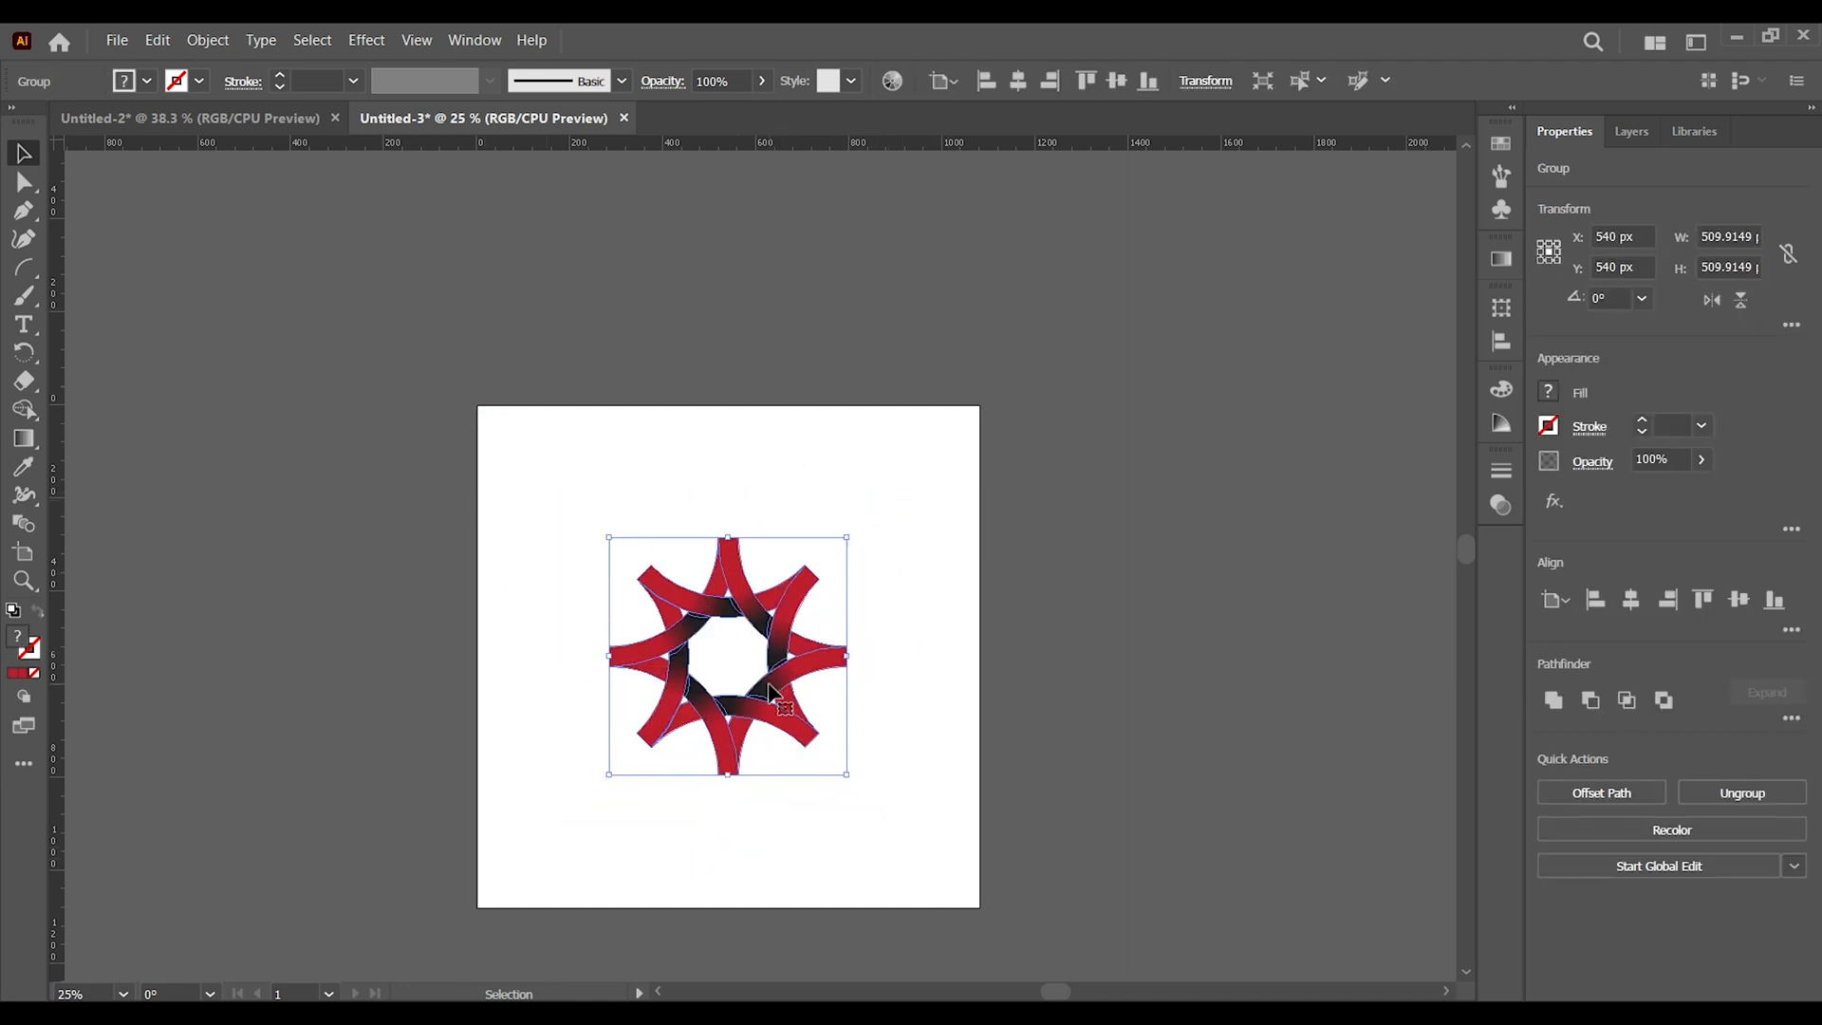
Move the star up and add a duplicate directly beneath it, squashed to about 145 px high.
drag(770, 693, 772, 785)
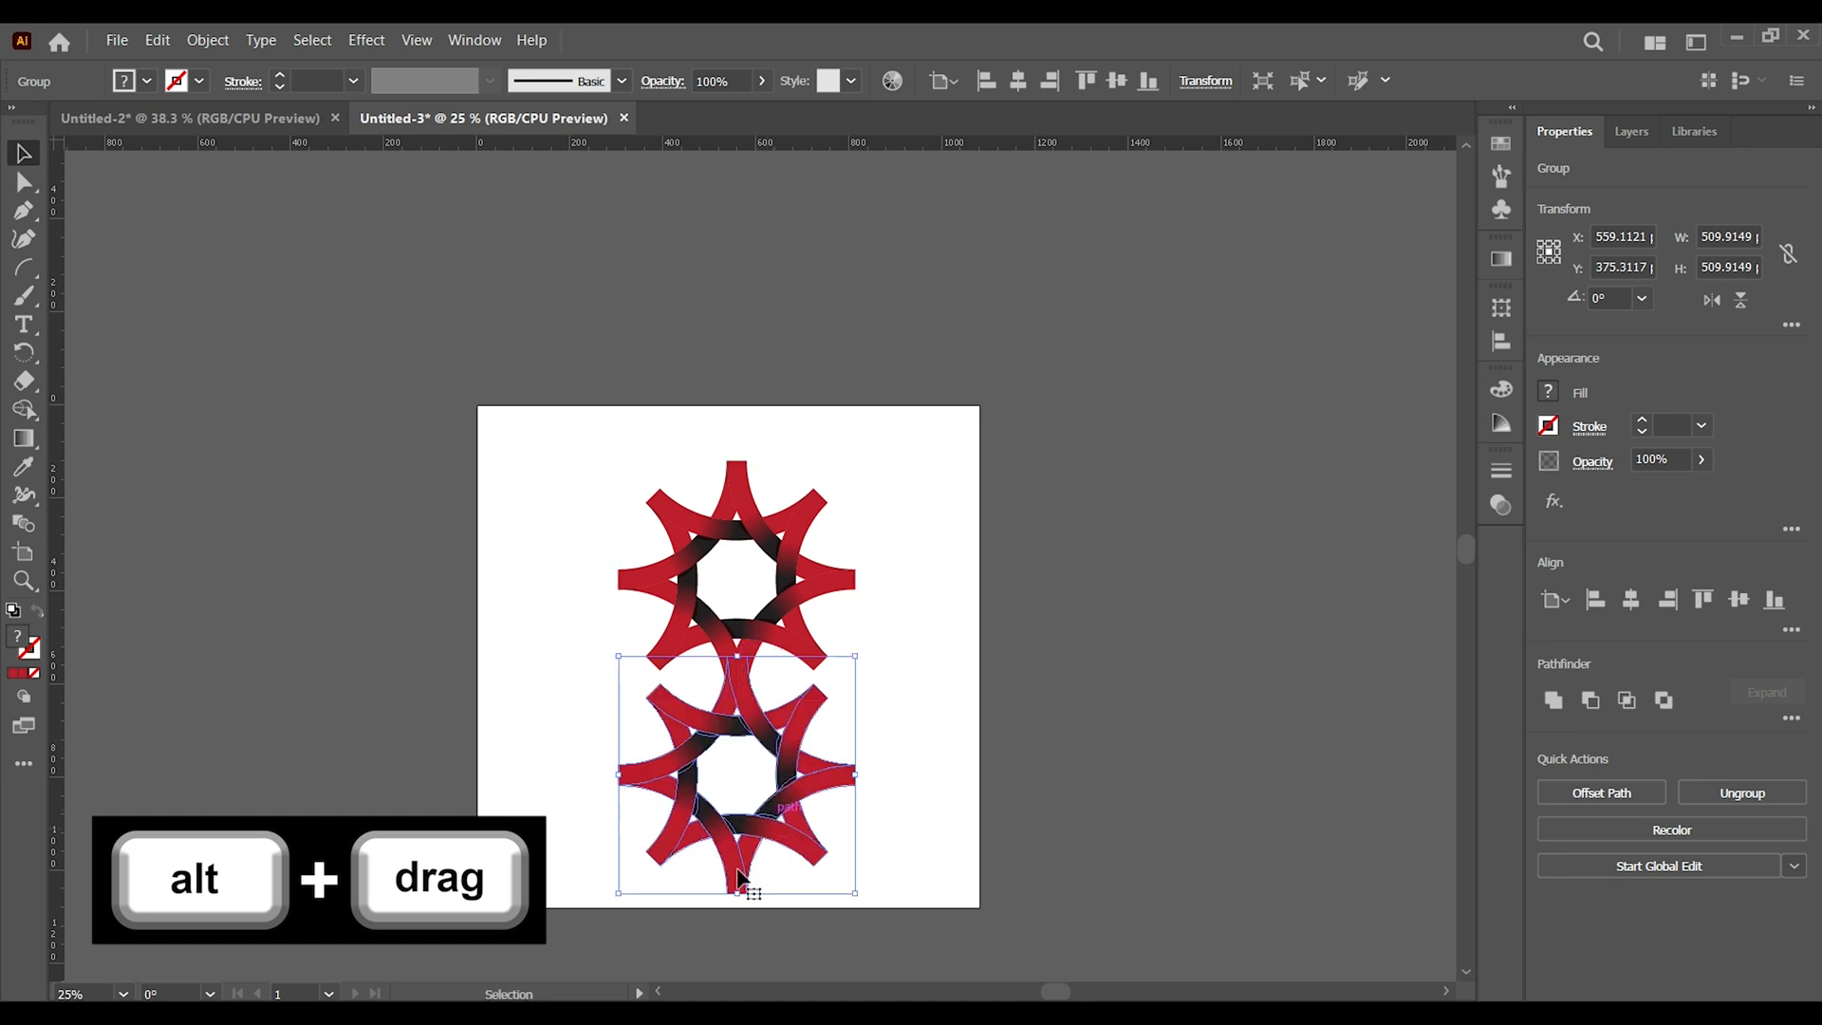
drag(737, 892, 745, 711)
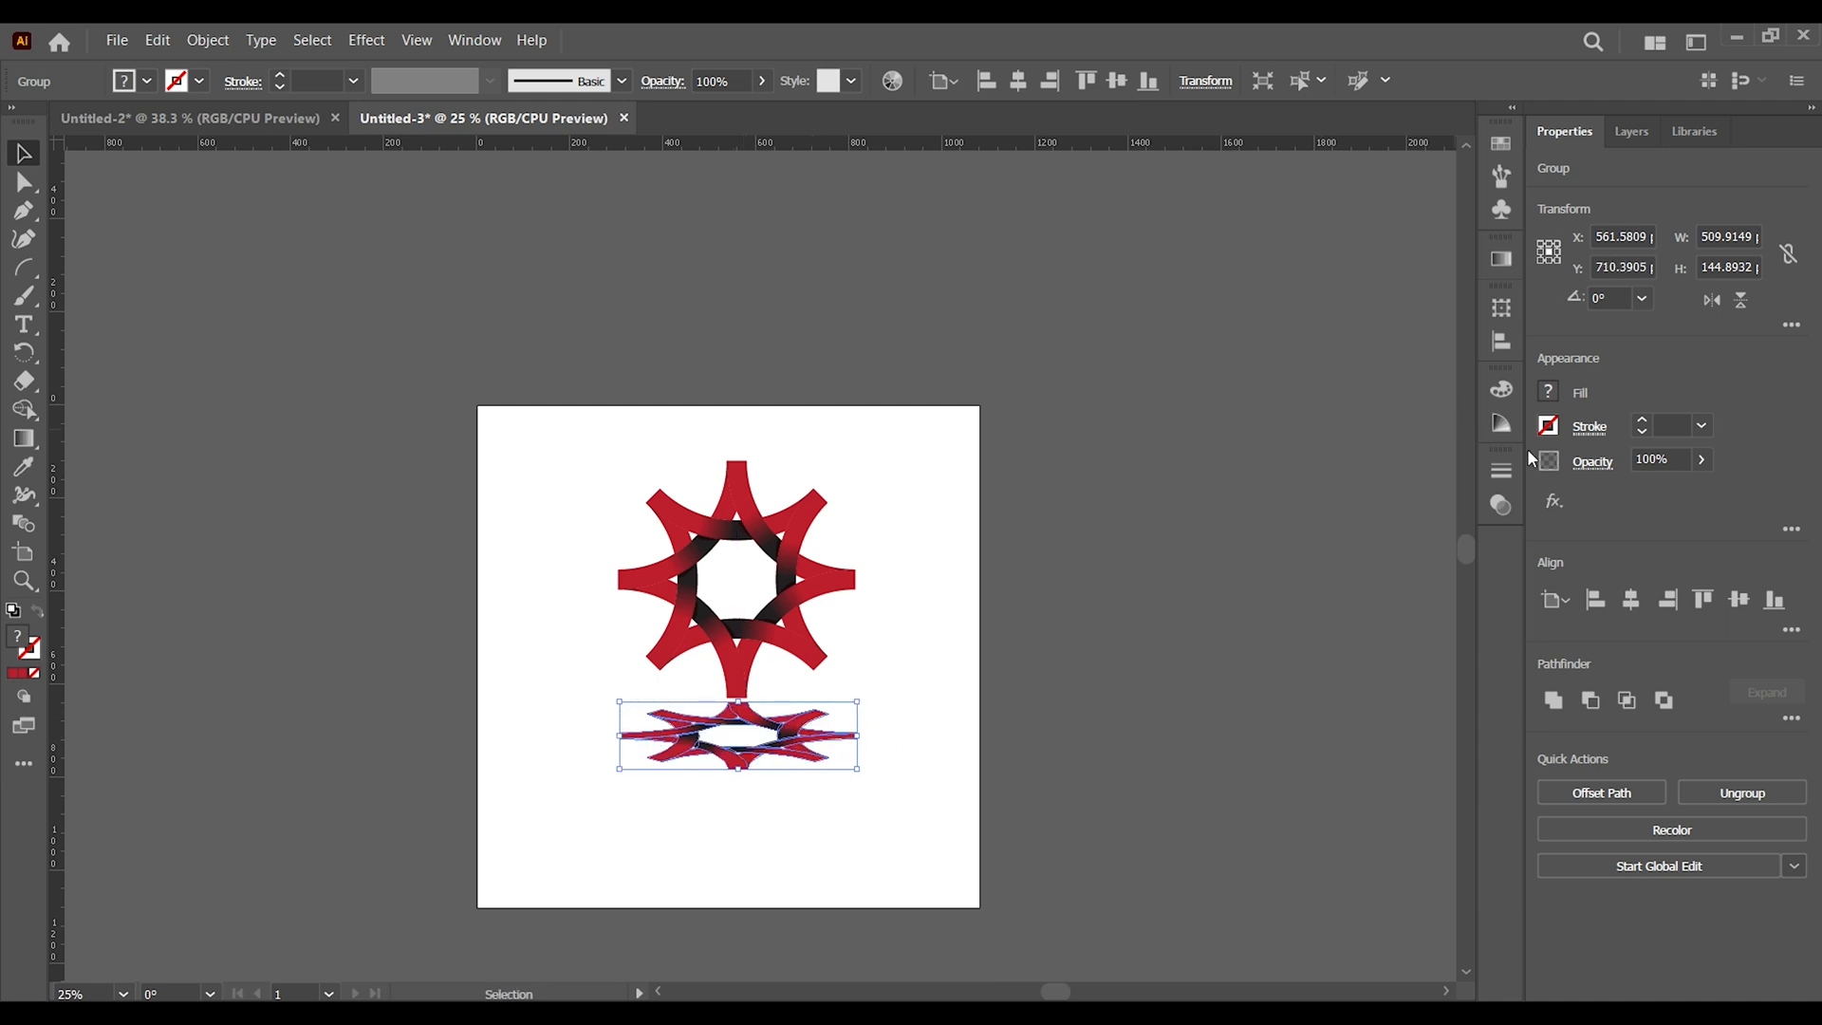
Set the flattened star copy's blend mode to Multiply and its opacity to 22%.
click(1500, 470)
click(1314, 459)
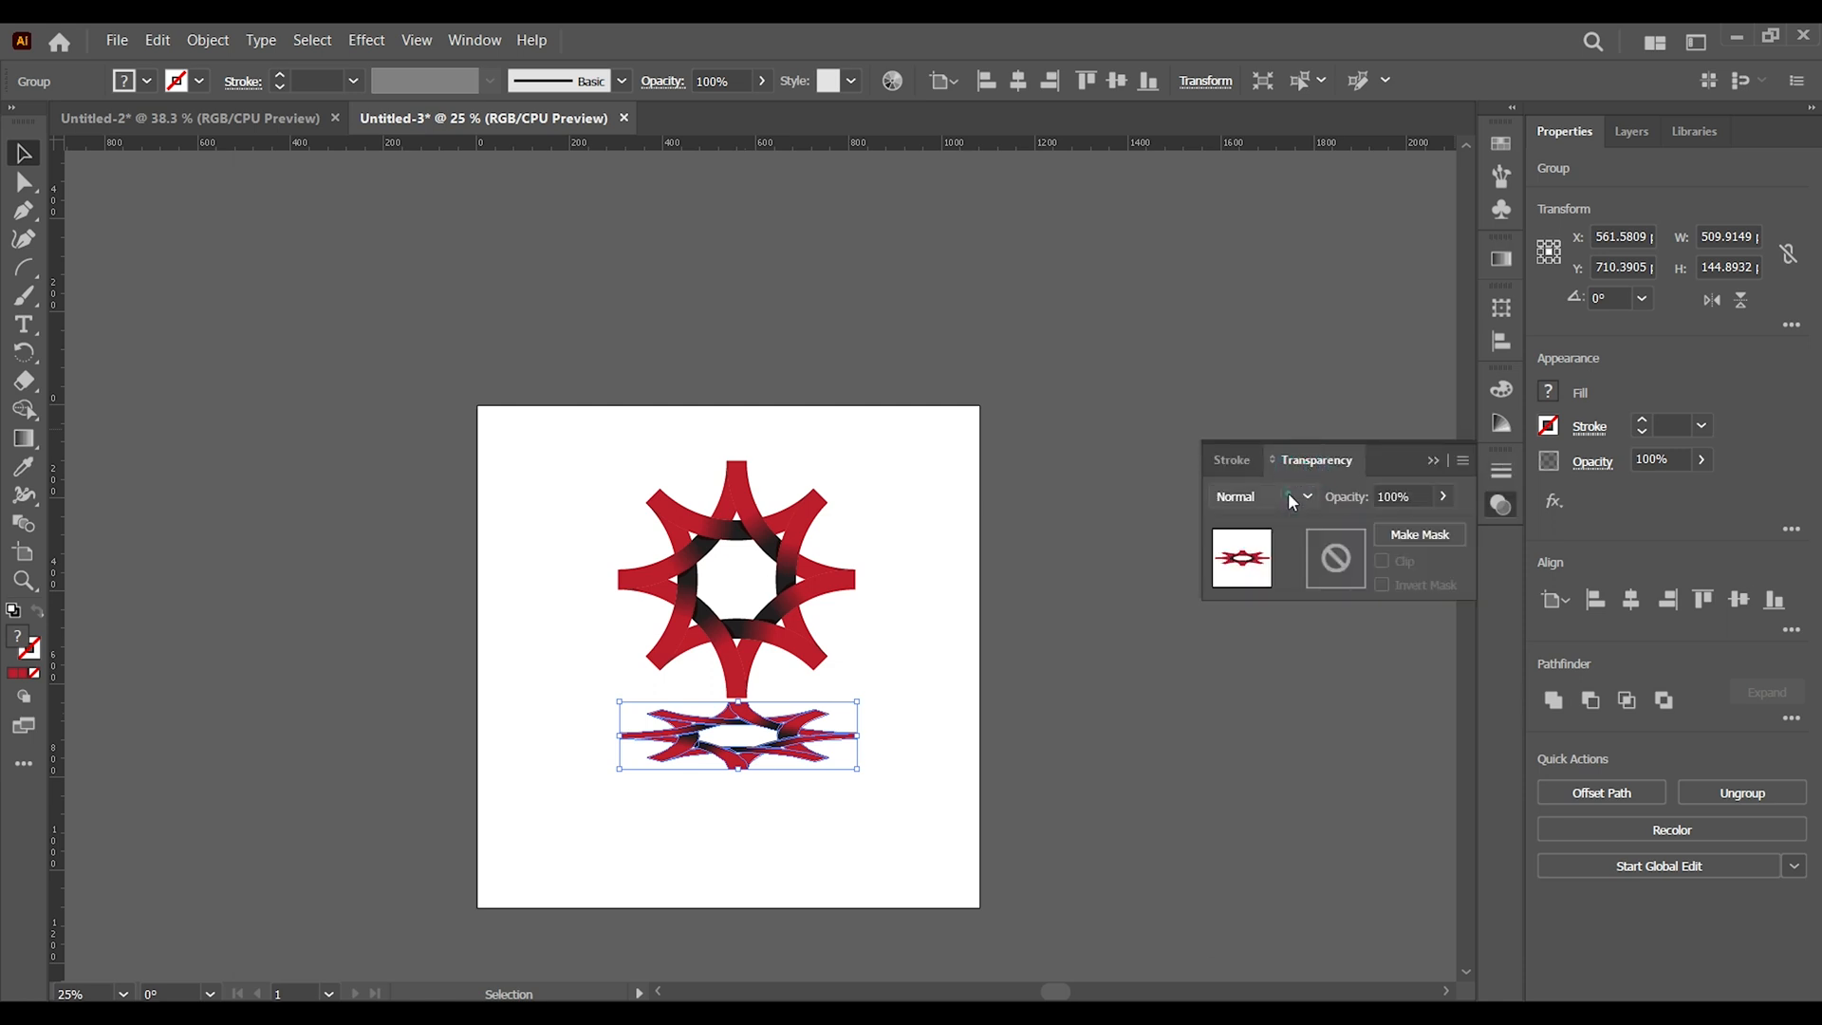
click(1290, 501)
click(1276, 578)
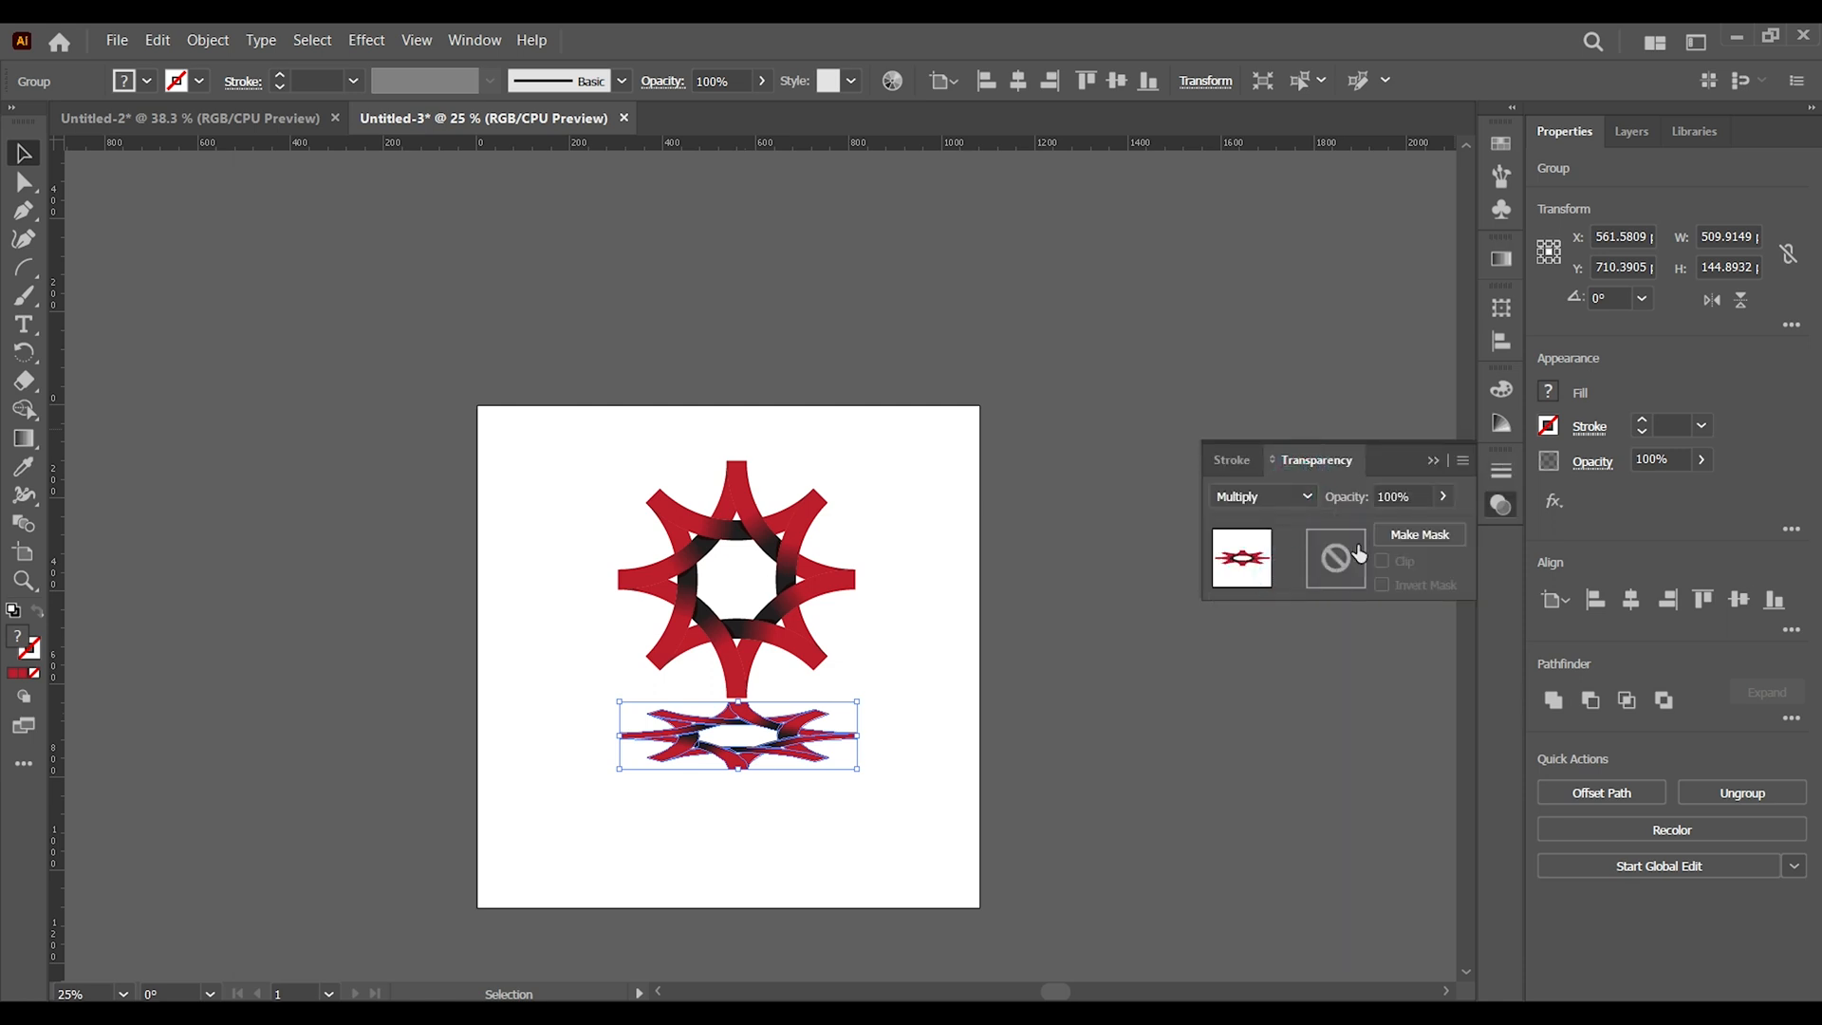
click(1440, 498)
drag(1440, 524, 1372, 524)
click(1134, 659)
click(1031, 730)
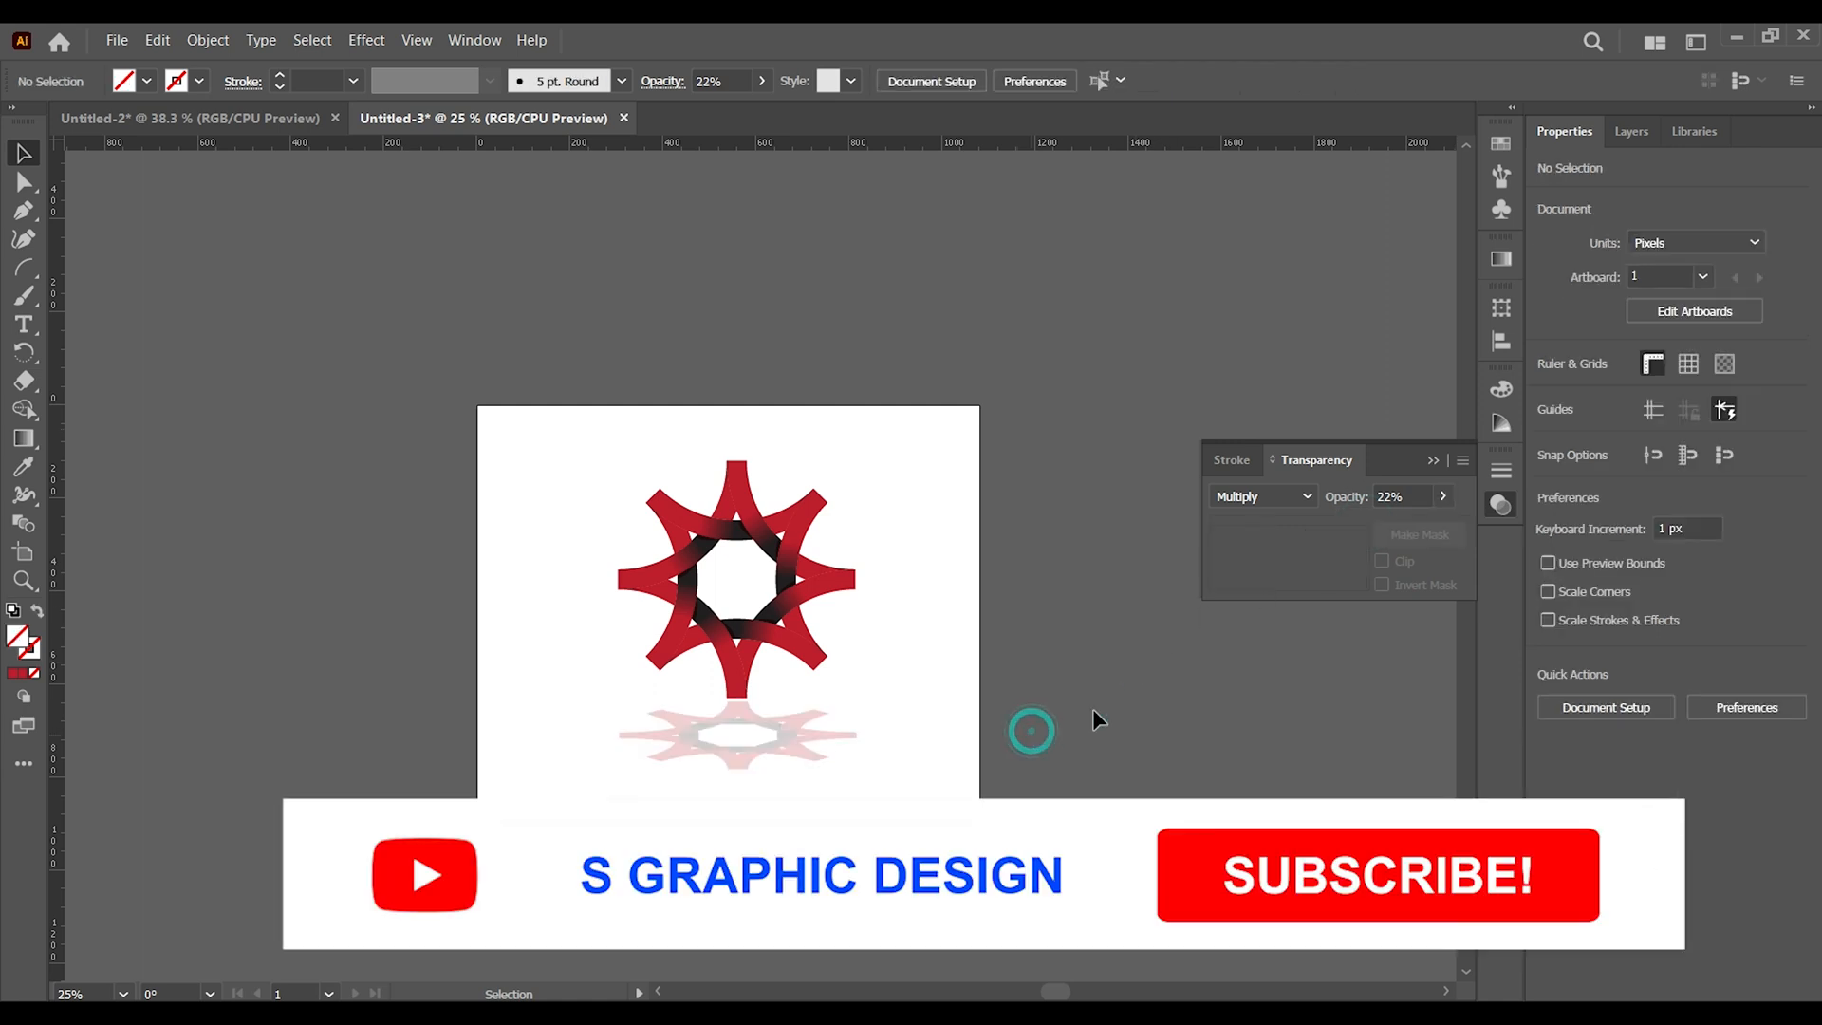
click(1432, 459)
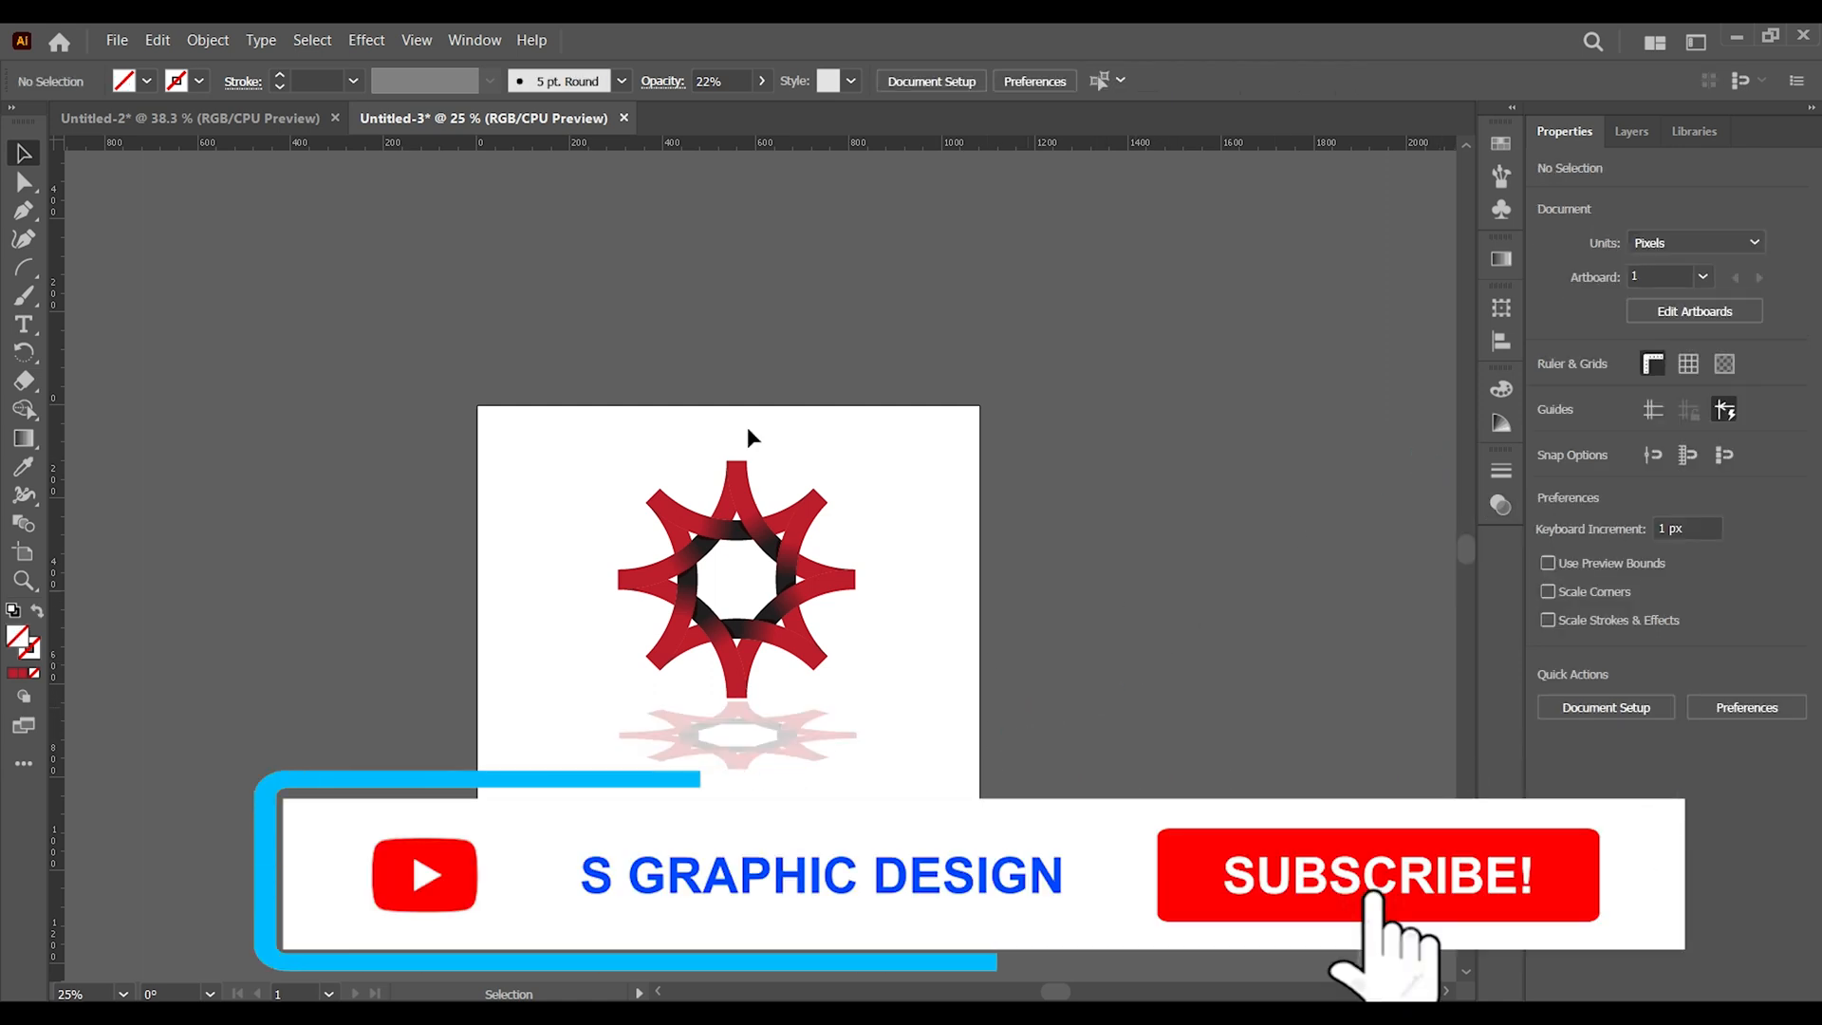
Move the star and its reflection together about 100 px down the artboard.
drag(581, 452, 740, 686)
click(993, 702)
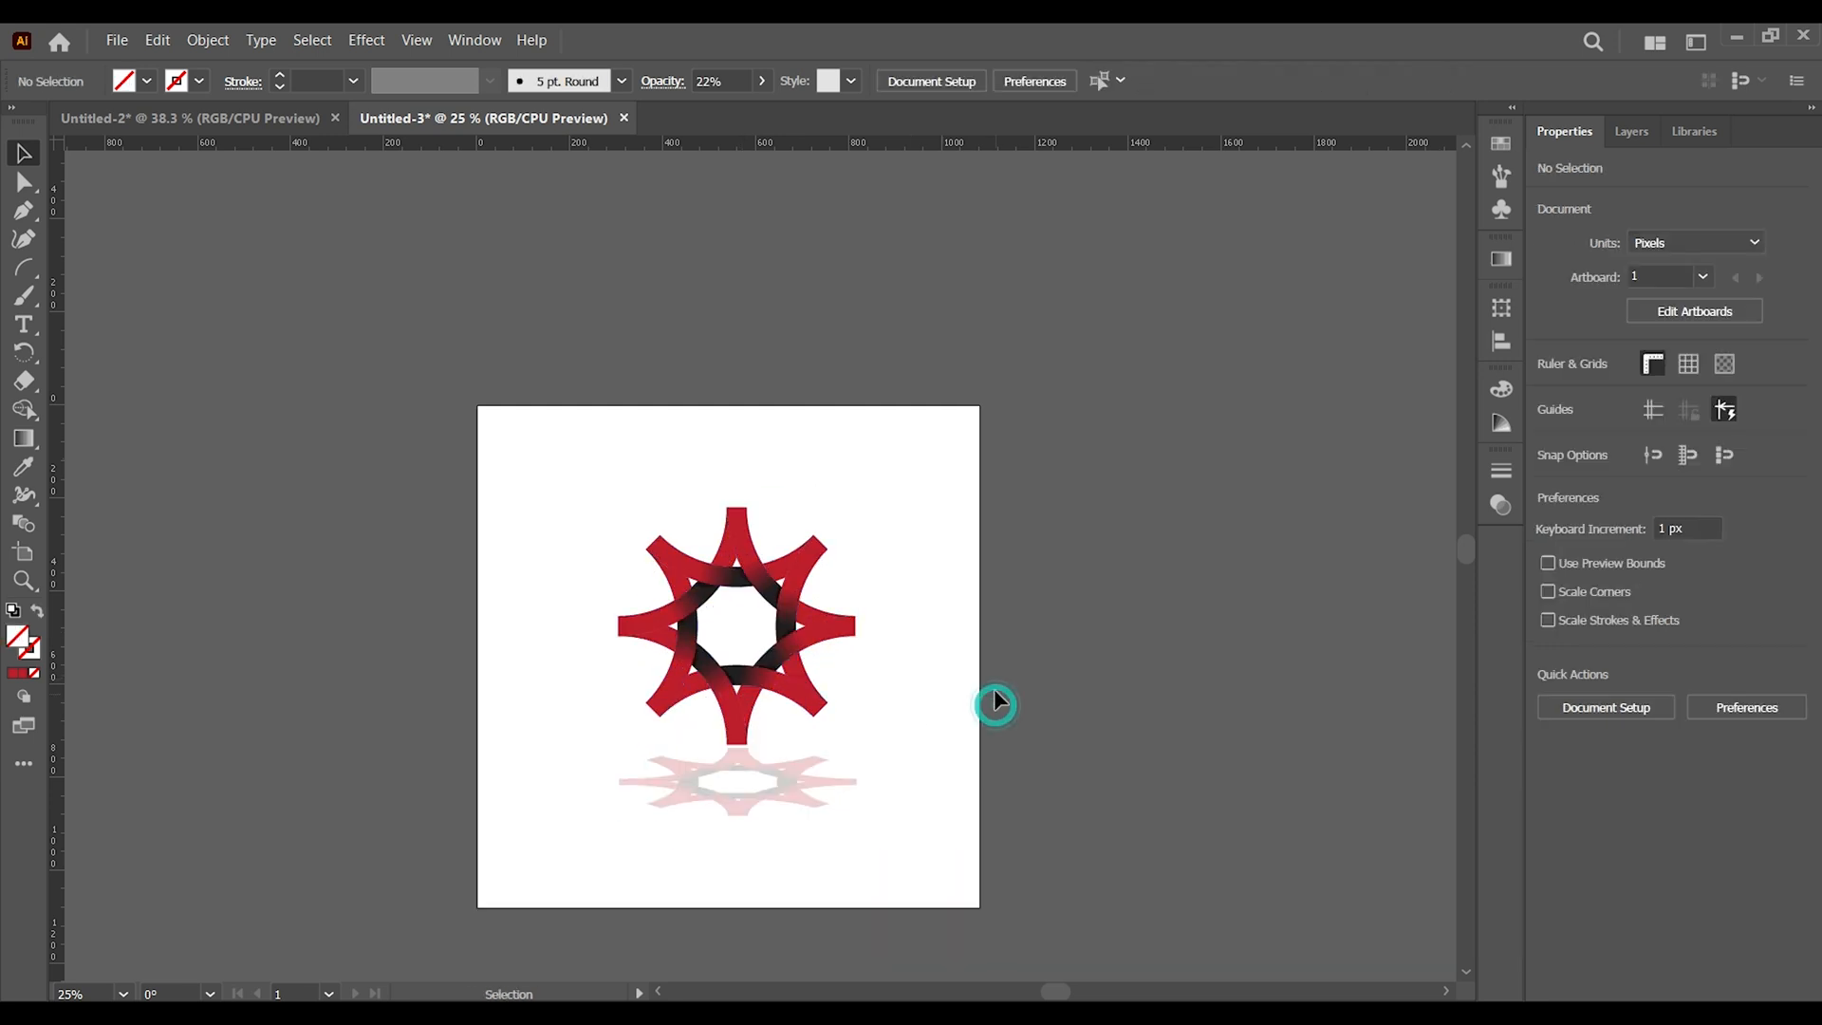
key(ctrl+0)
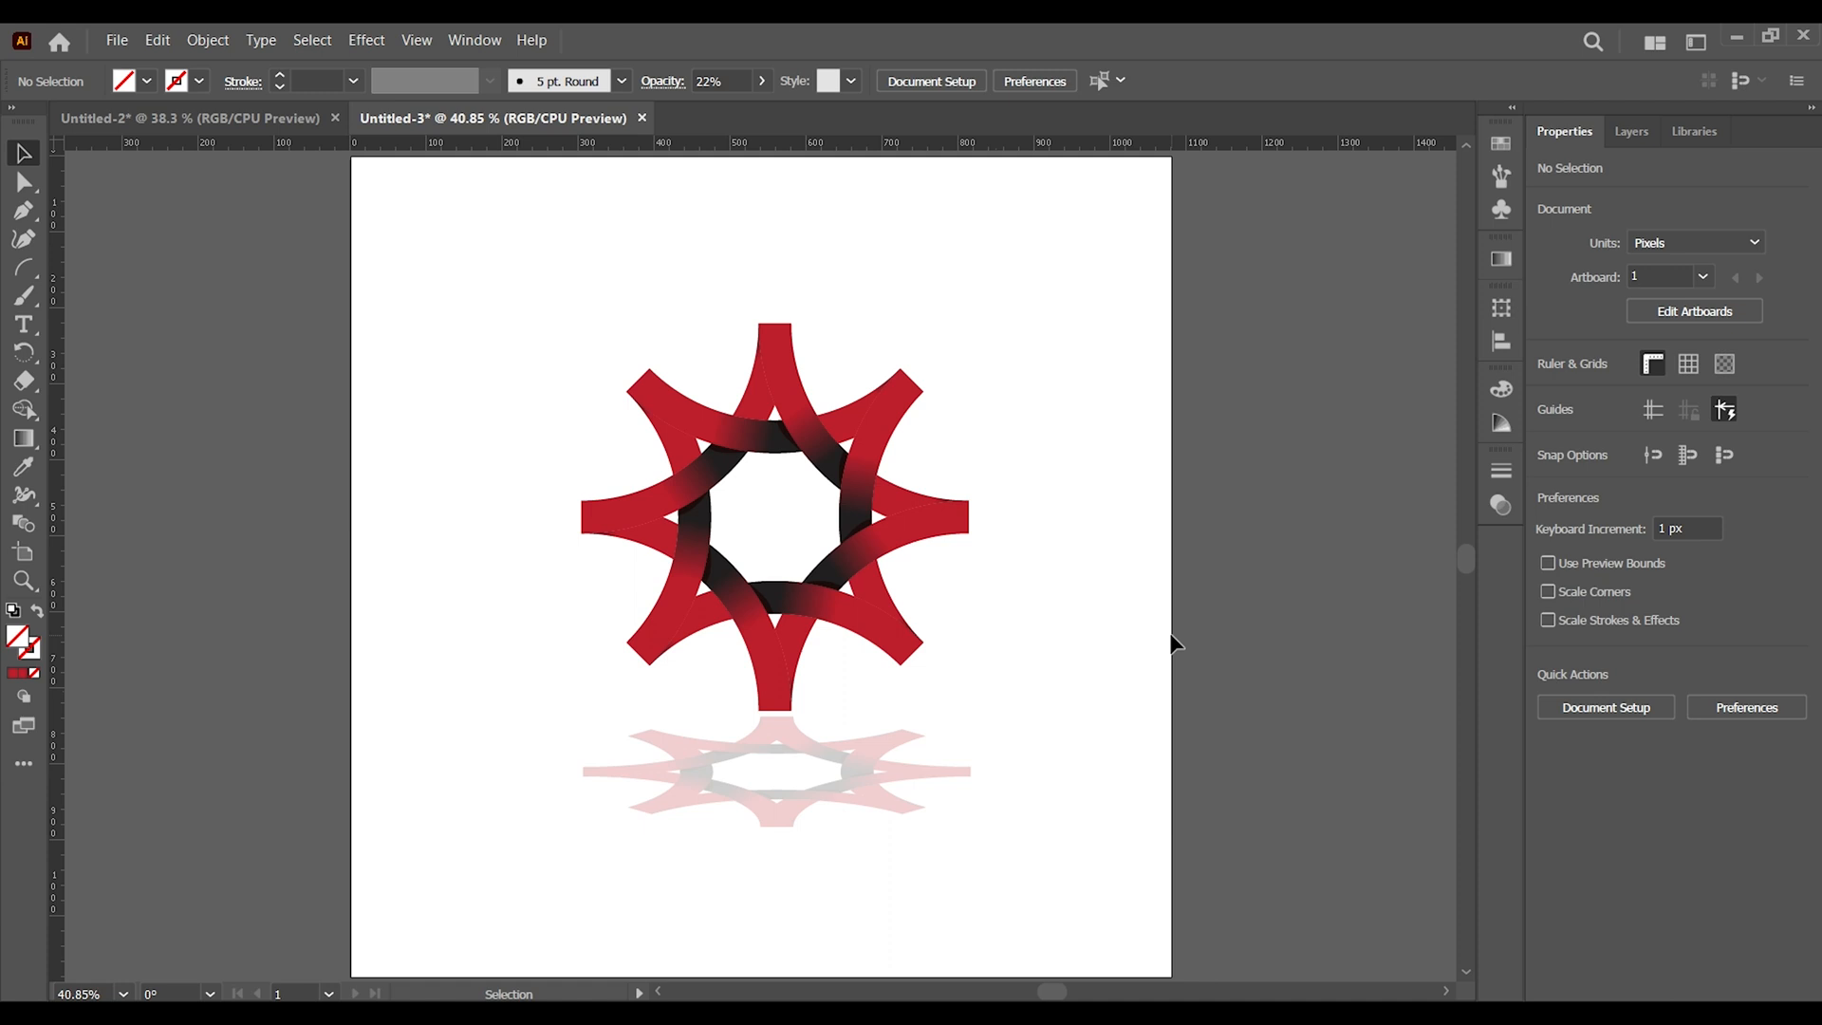
Set the opacity of the flattened star reflection to 10%.
click(890, 766)
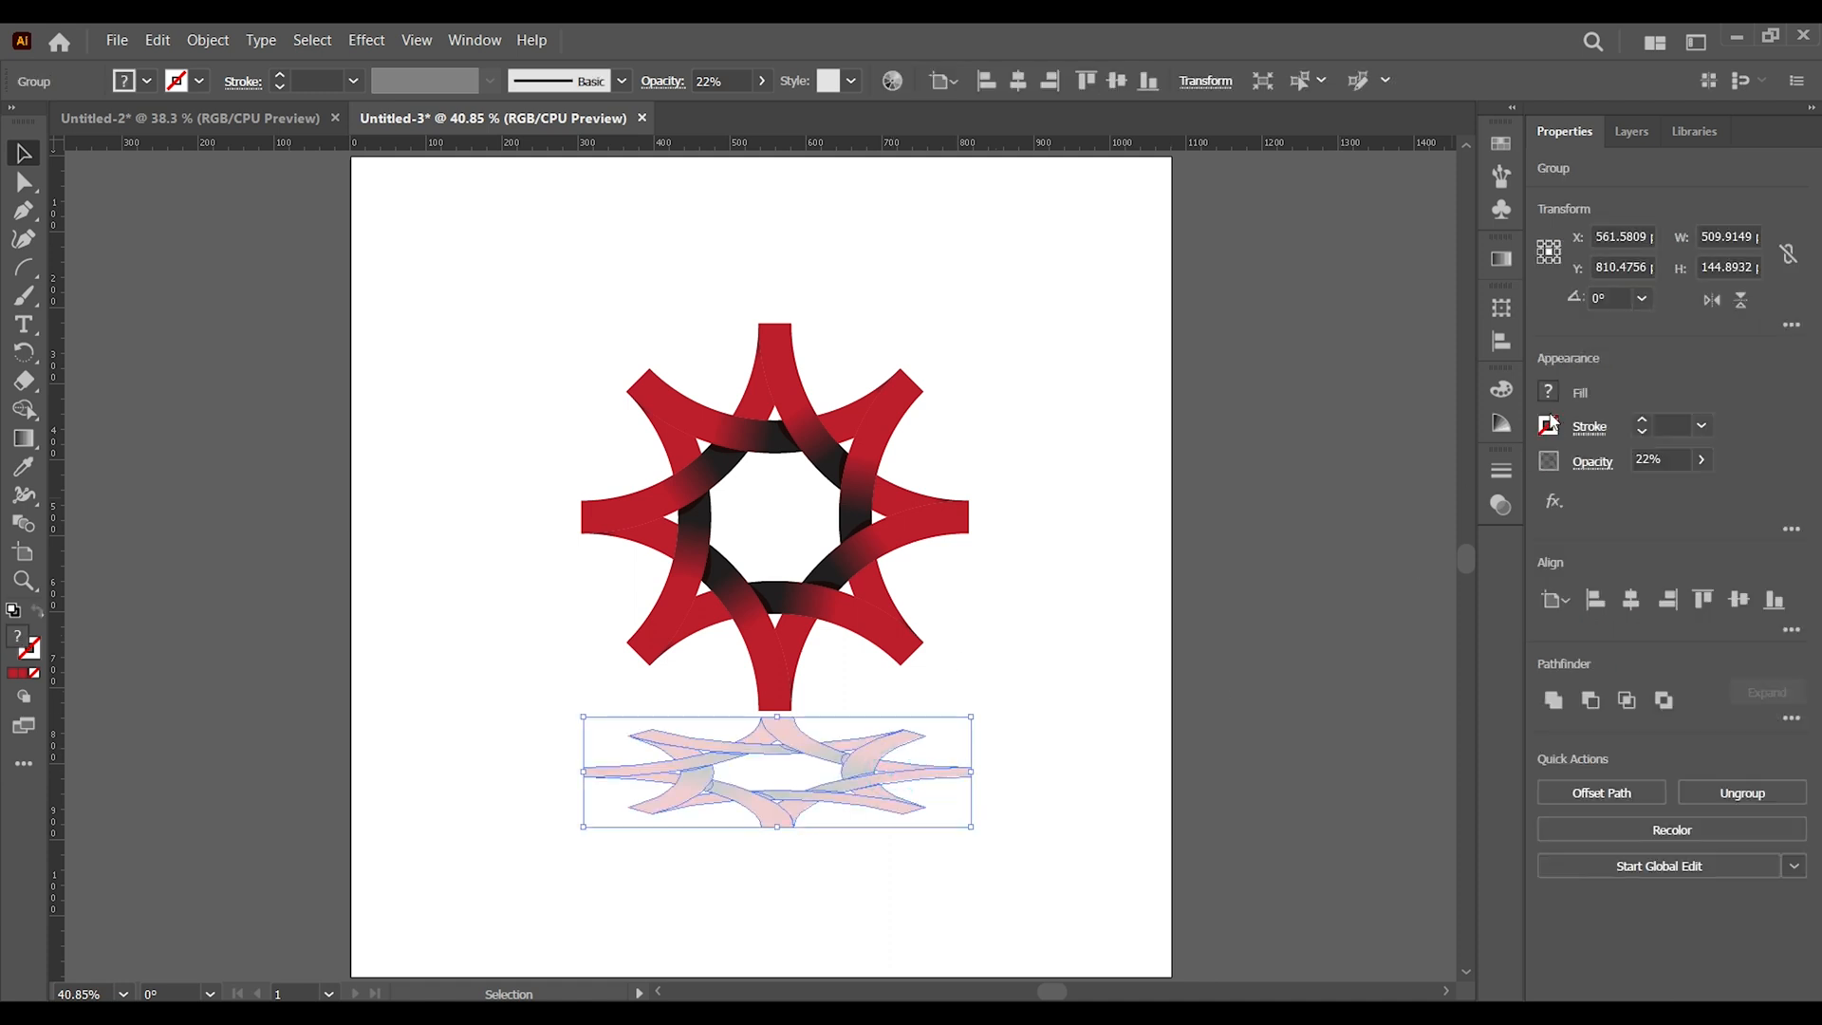
click(1500, 471)
click(1329, 459)
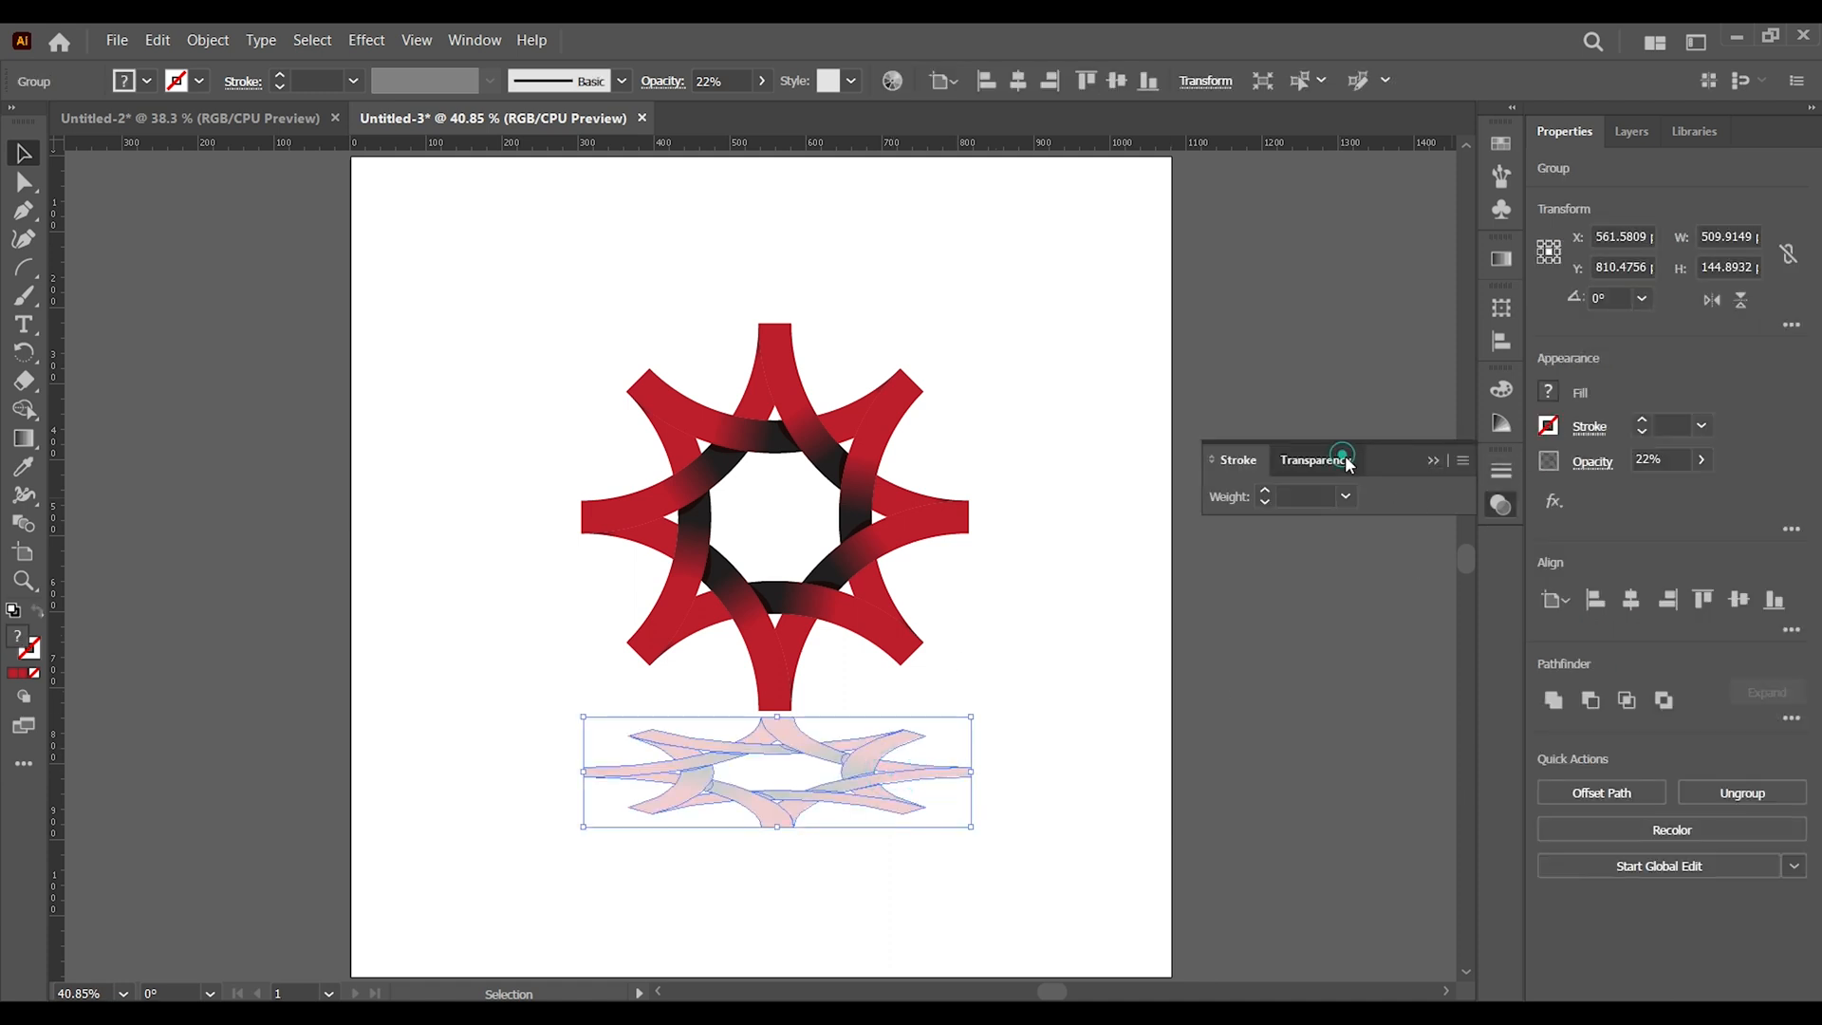
drag(1379, 510, 1359, 522)
click(1189, 759)
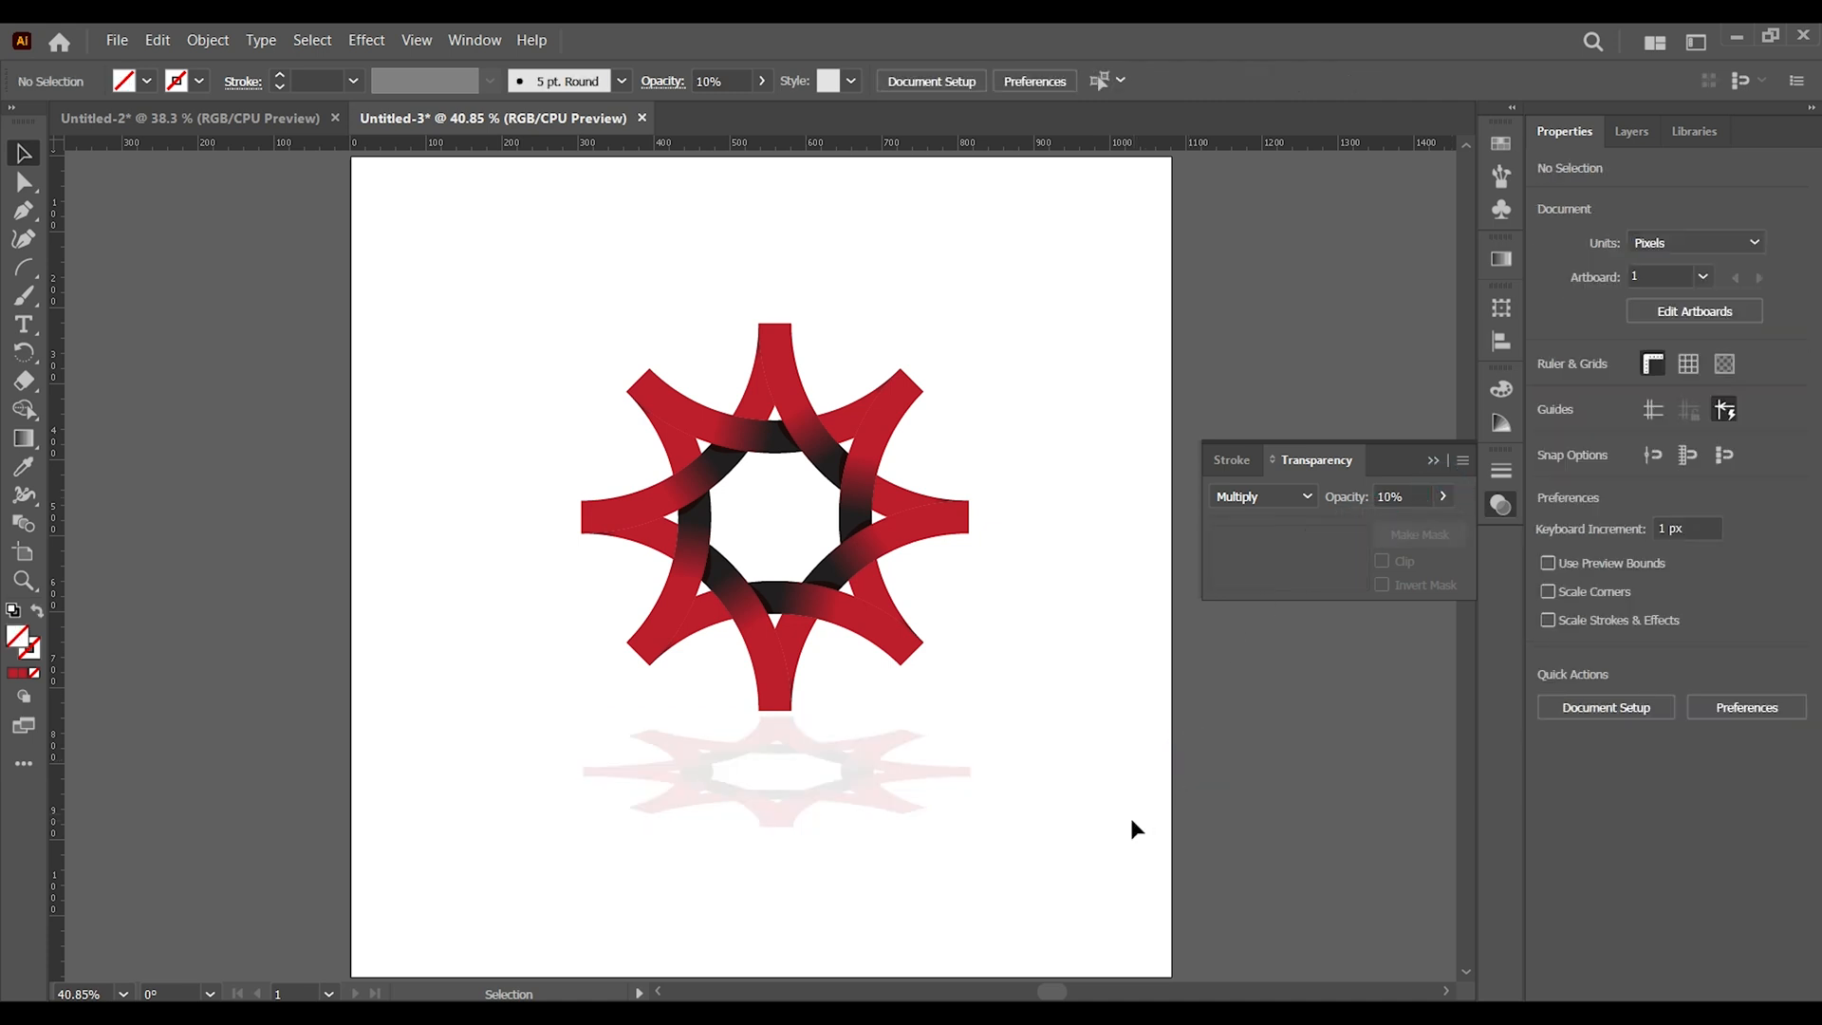
click(1432, 460)
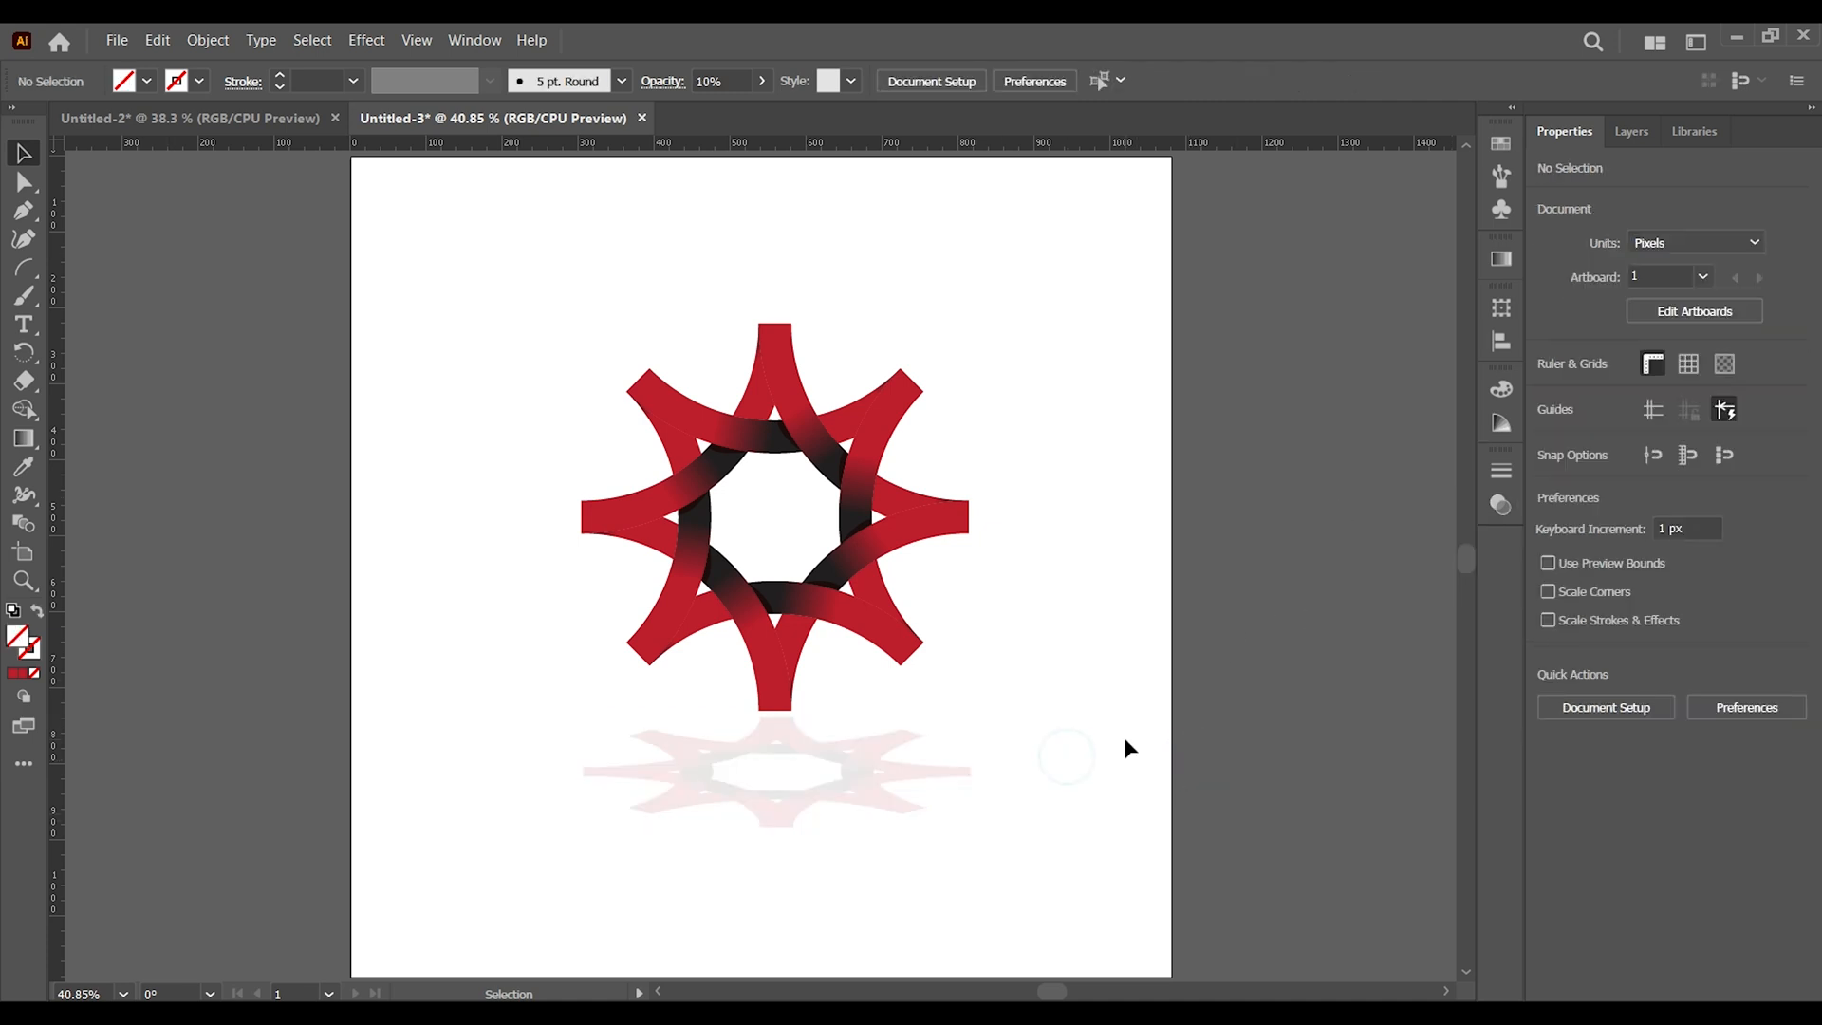